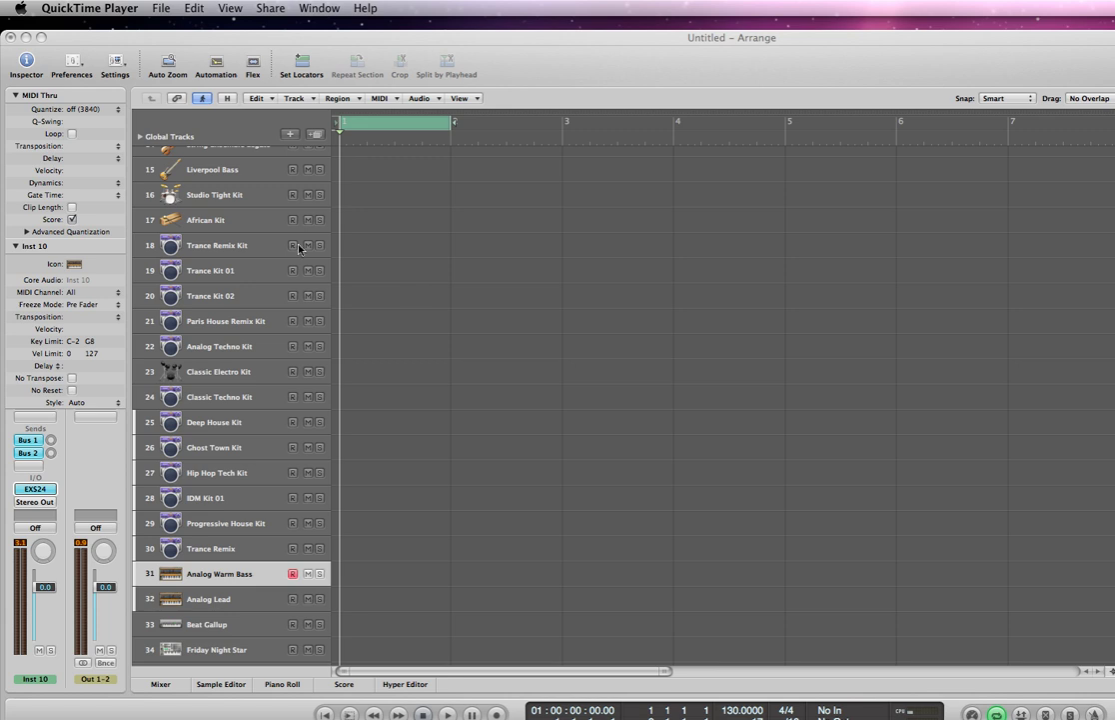
Create a one-bar MIDI region at bar 1 on the Trance Remix Kit track.
{"action": "left_click", "coordinate": [240, 247]}
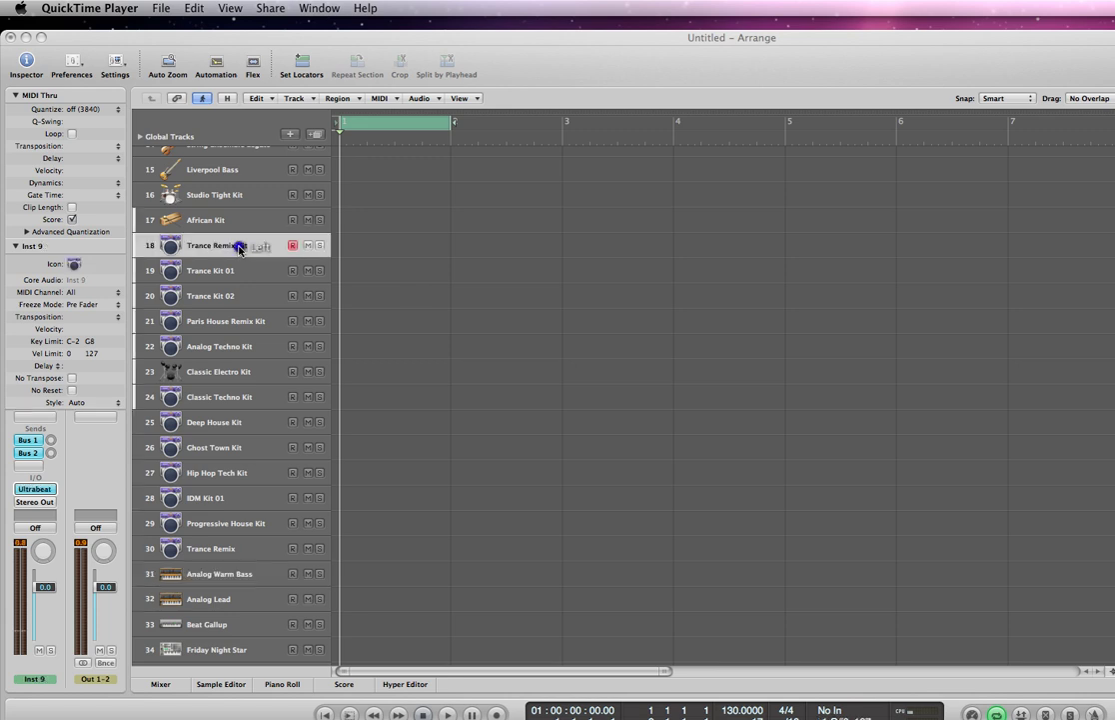
{"action": "right_click", "coordinate": [372, 243]}
{"action": "left_click", "coordinate": [403, 267]}
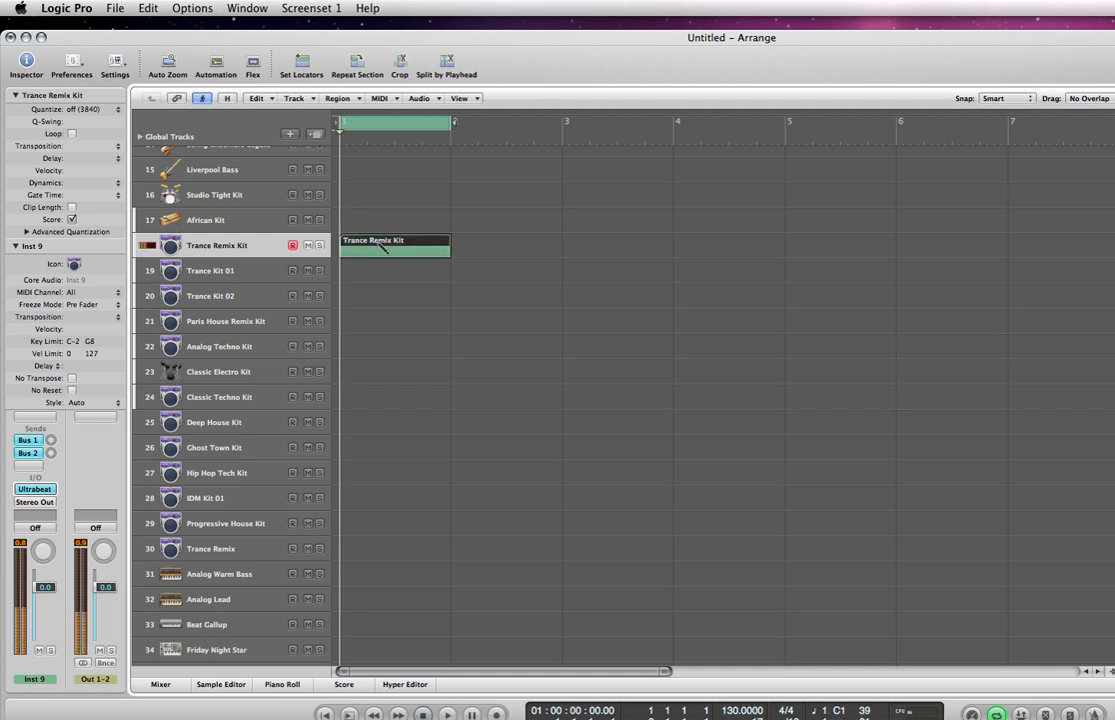
{"action": "right_click", "coordinate": [343, 238]}
{"action": "left_click", "coordinate": [374, 239]}
Create a one-bar MIDI region at bar 1 on the Trance Kit 02 track with the Pencil tool.
{"action": "left_click", "coordinate": [224, 272]}
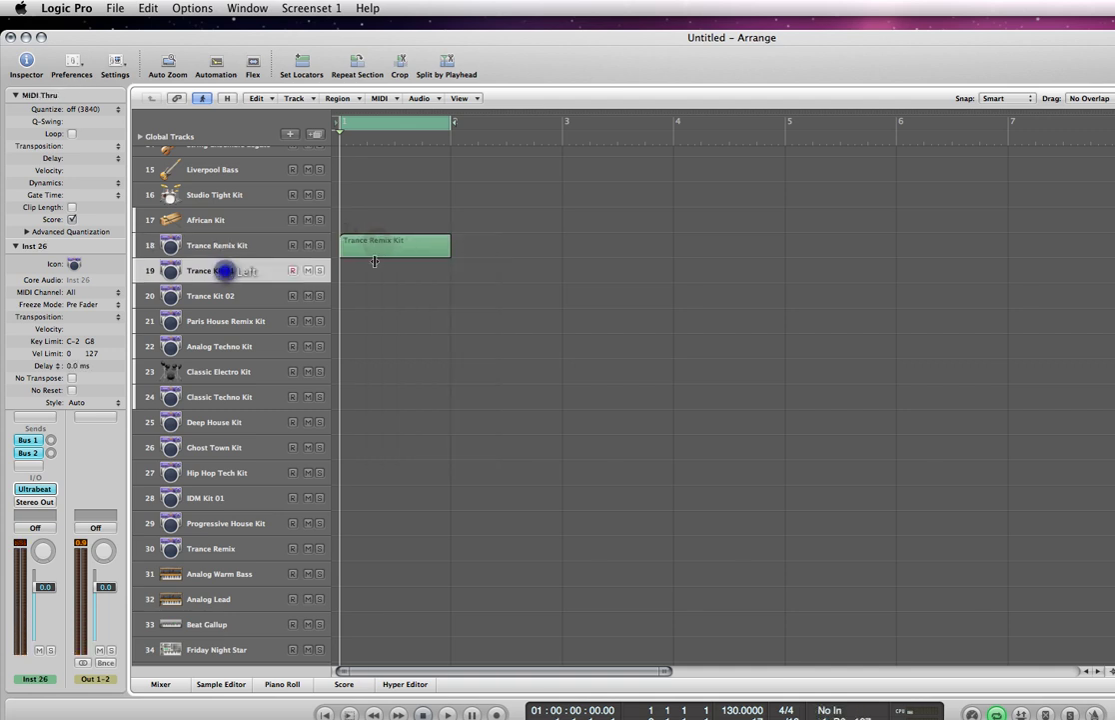
{"action": "left_click", "coordinate": [383, 250]}
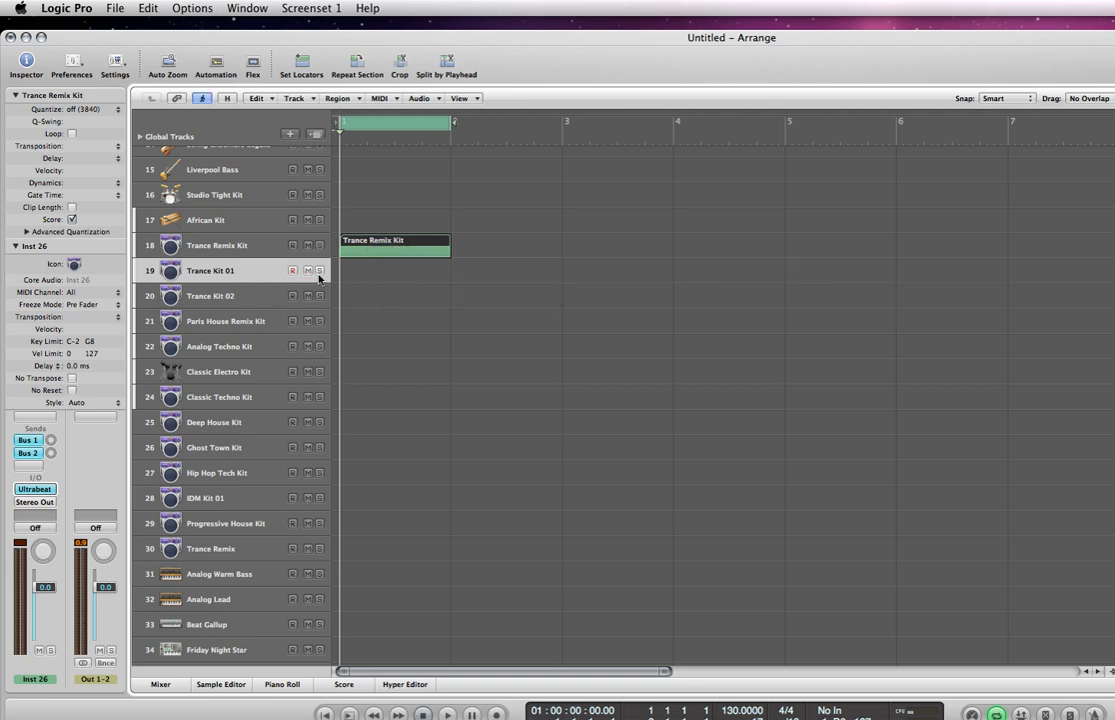
{"action": "left_click", "coordinate": [262, 300]}
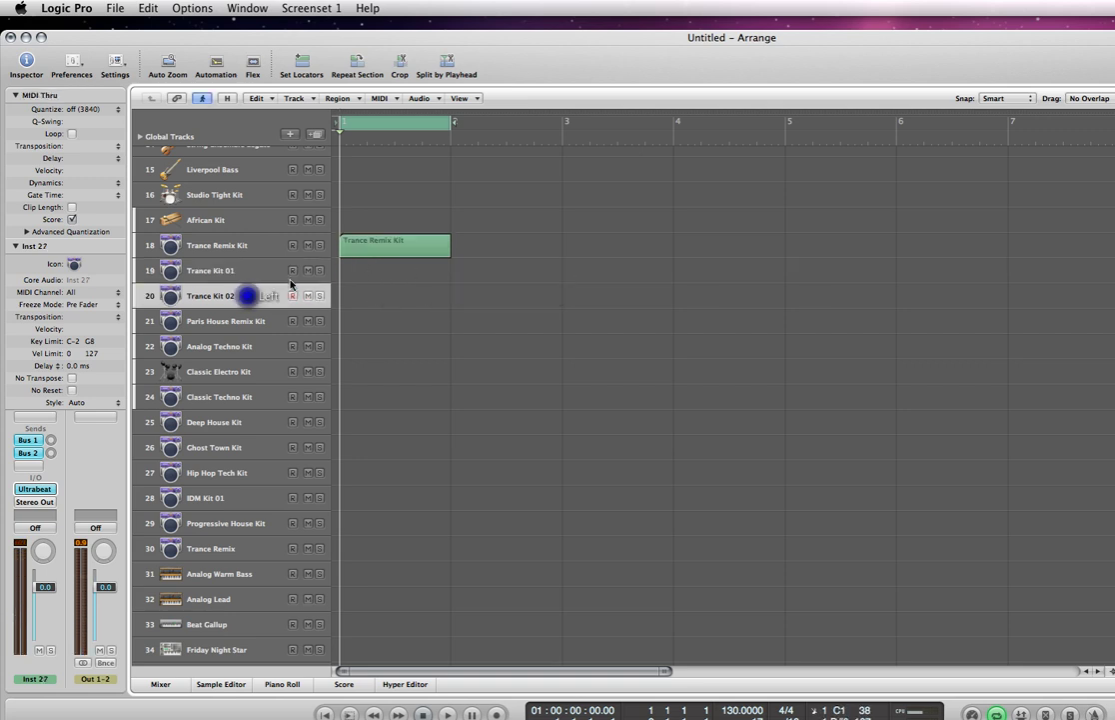
{"action": "right_click", "coordinate": [383, 290]}
{"action": "left_click", "coordinate": [405, 312]}
{"action": "left_click", "coordinate": [355, 291]}
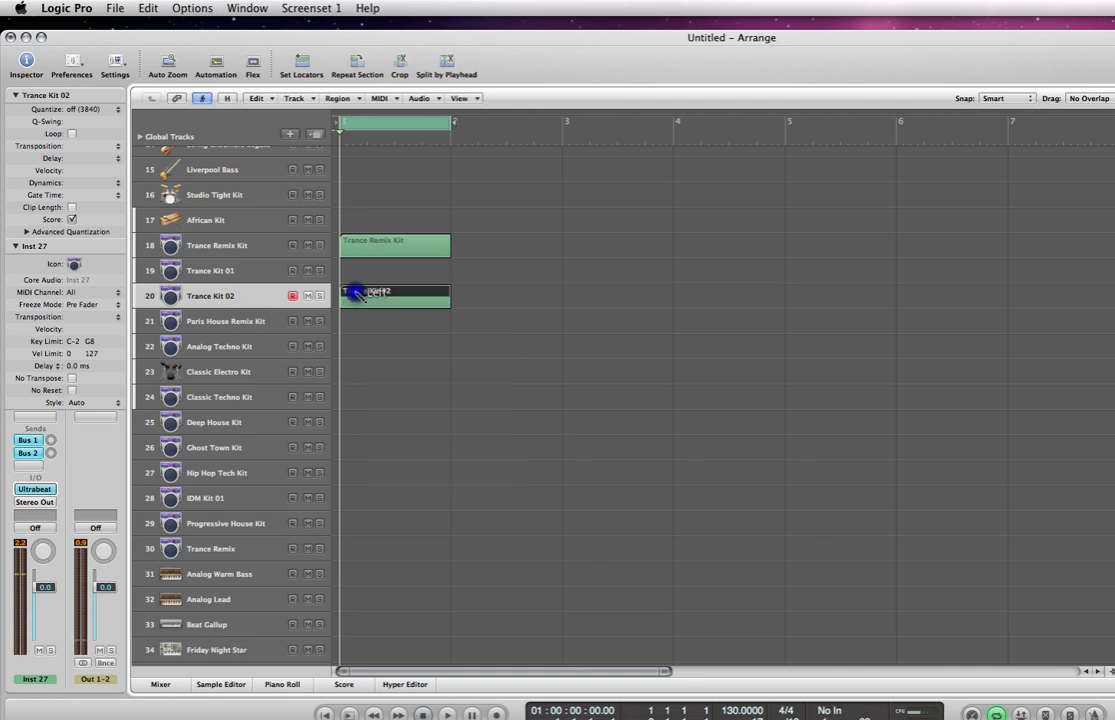
Erase the region on the Trance Remix Kit track with the Eraser tool.
{"action": "right_click", "coordinate": [356, 292]}
{"action": "left_click", "coordinate": [388, 329]}
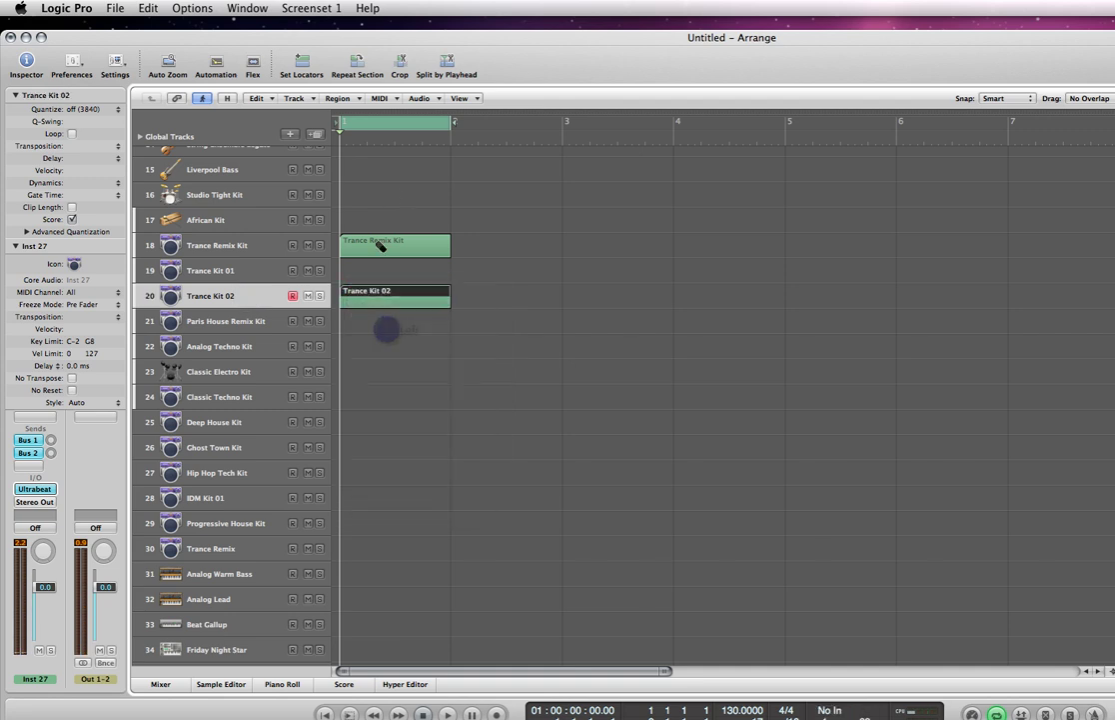
{"action": "left_click", "coordinate": [380, 244]}
{"action": "right_click", "coordinate": [380, 245]}
{"action": "left_click", "coordinate": [377, 246]}
Open the Trance Kit 02 region in the Piano Roll for editing.
{"action": "right_click", "coordinate": [375, 244]}
{"action": "left_click", "coordinate": [399, 266]}
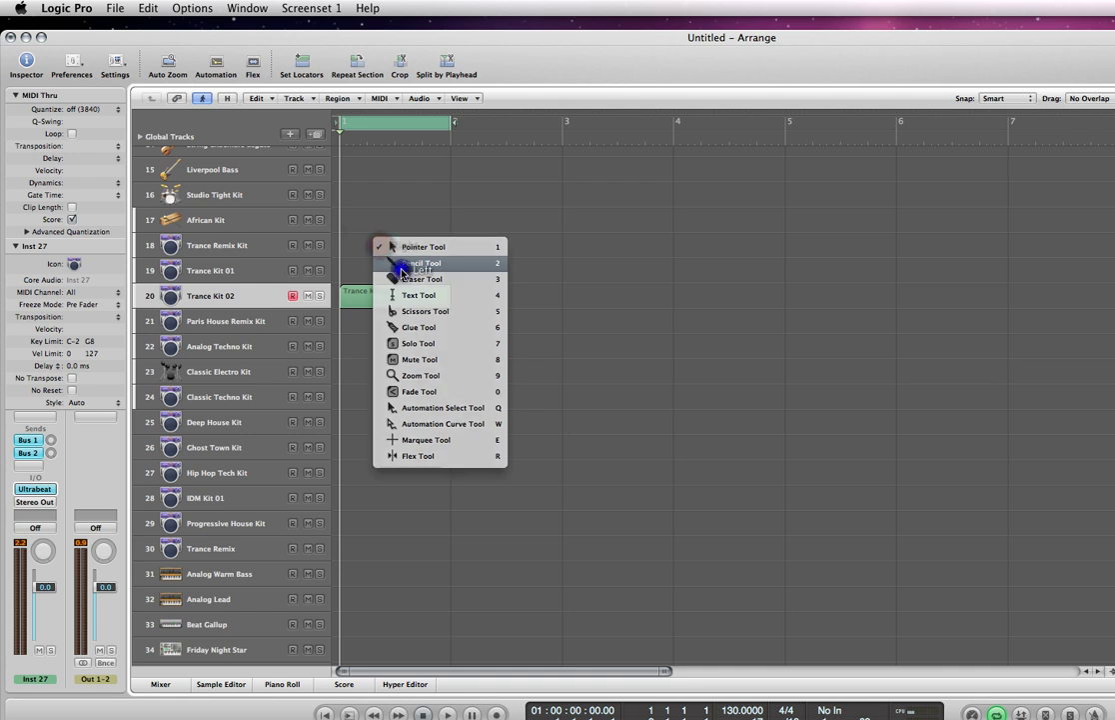
{"action": "left_click", "coordinate": [356, 299]}
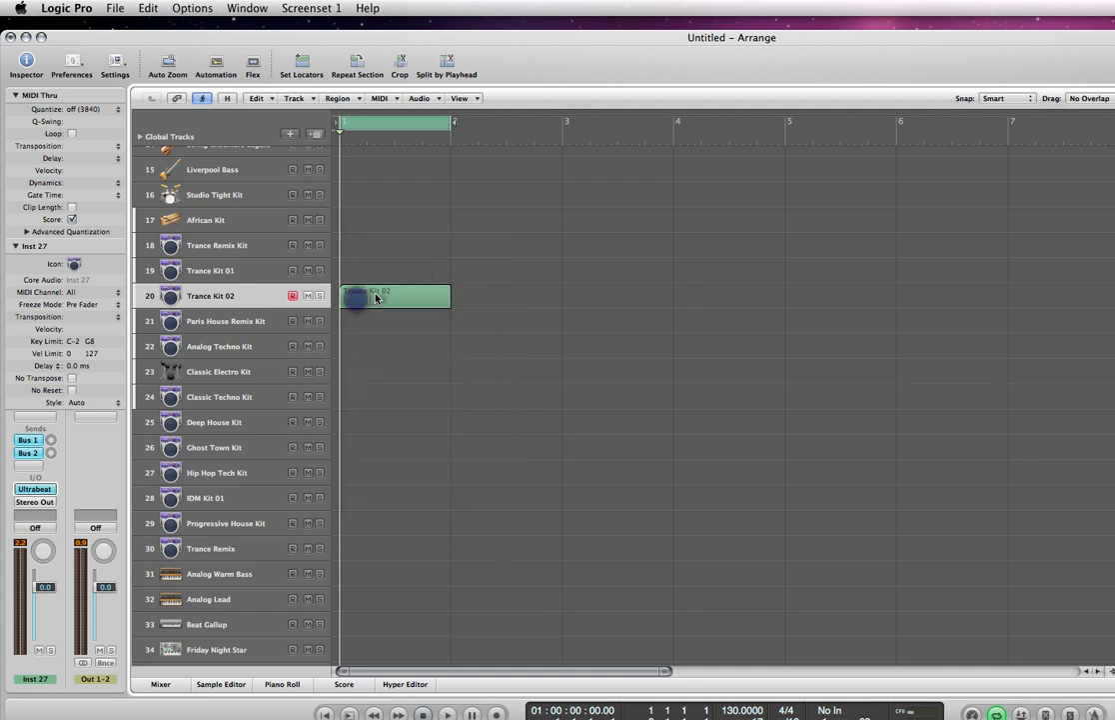
{"action": "double_click", "coordinate": [374, 297]}
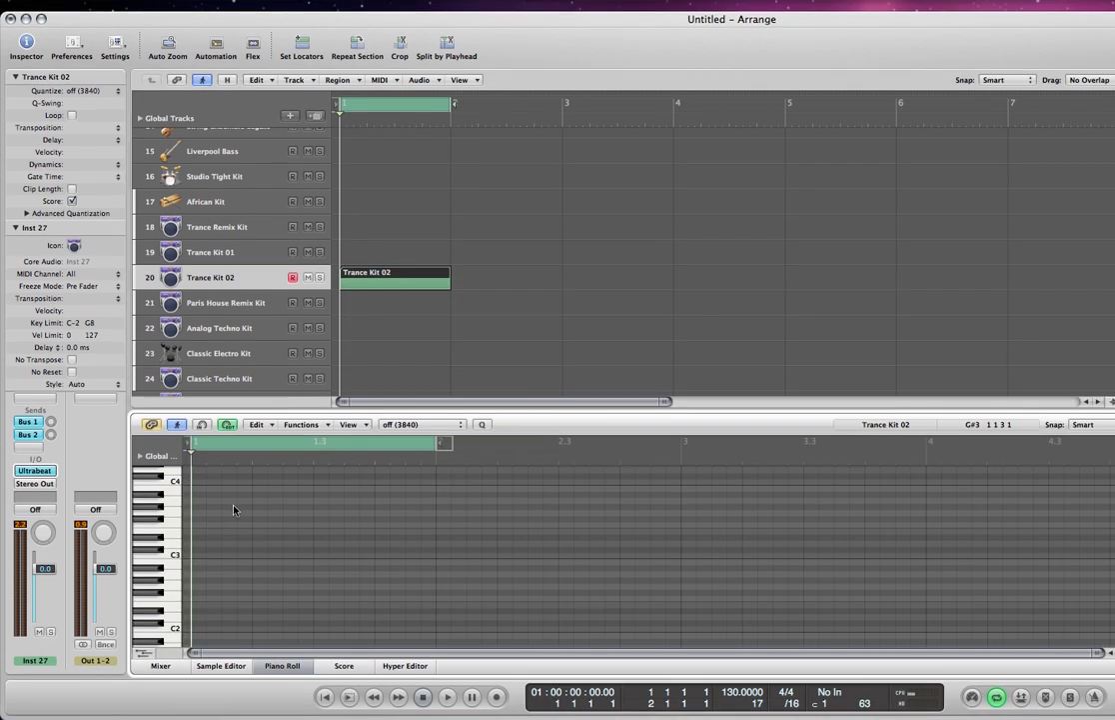
Draw C1 notes on all four beats of the Trance Kit 02 region and start looped playback.
{"action": "right_click", "coordinate": [280, 527]}
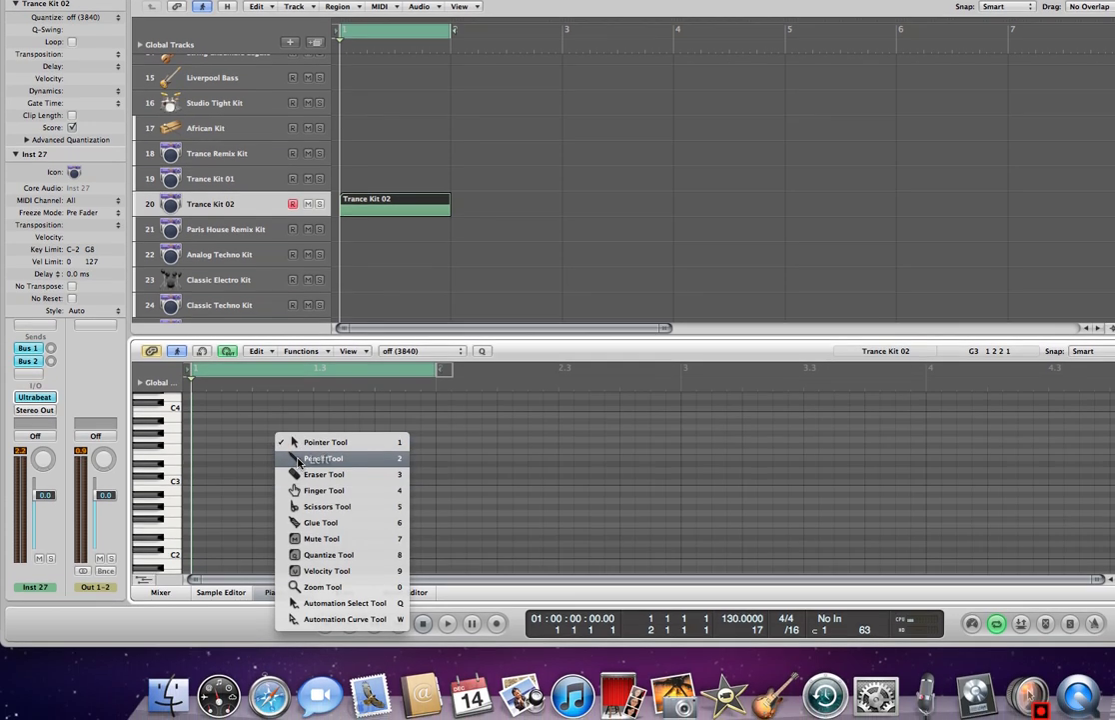
{"action": "left_click", "coordinate": [298, 458]}
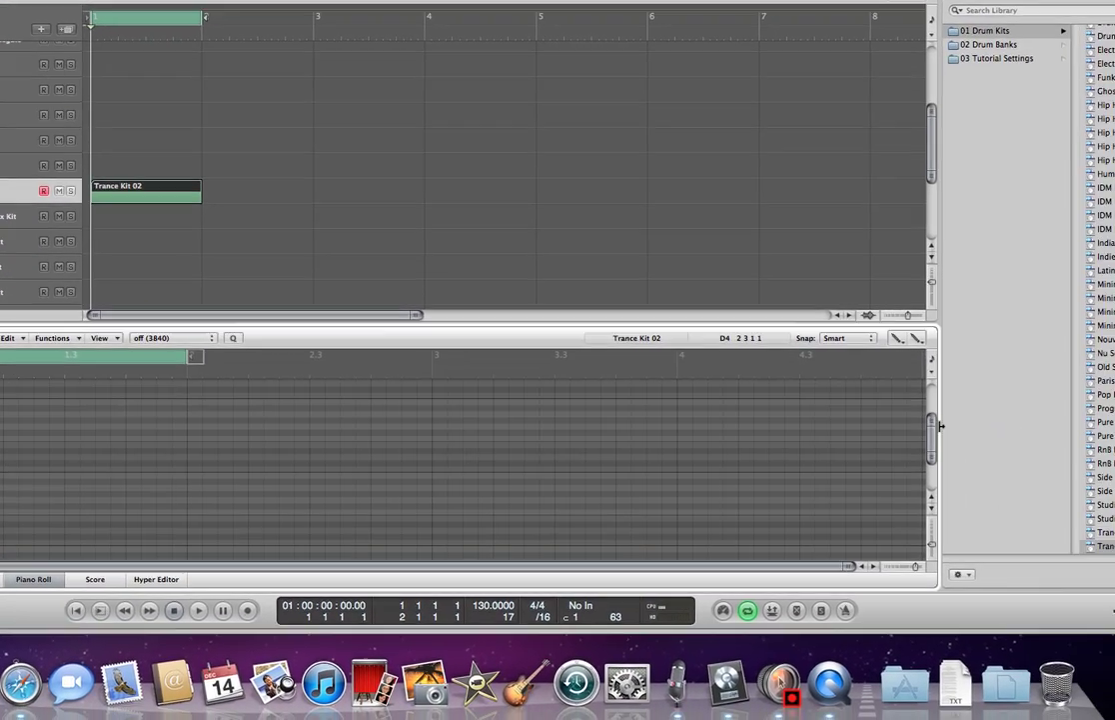
{"action": "left_click_drag", "start_coordinate": [931, 429], "coordinate": [932, 438]}
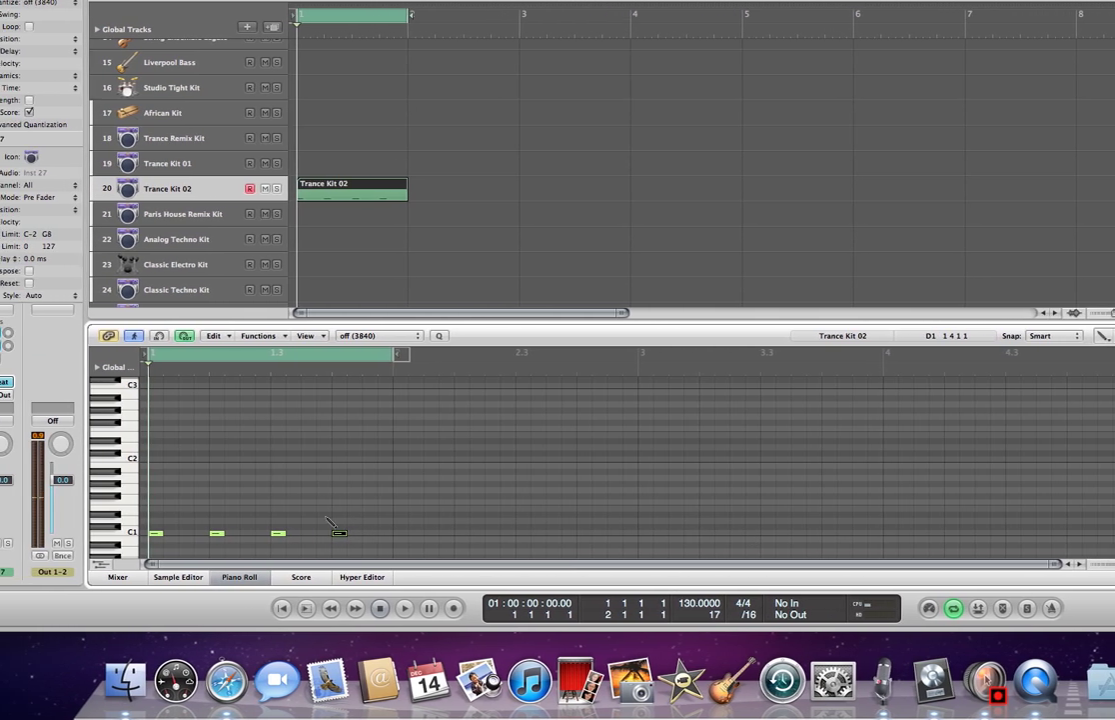
{"action": "left_click", "coordinate": [446, 610]}
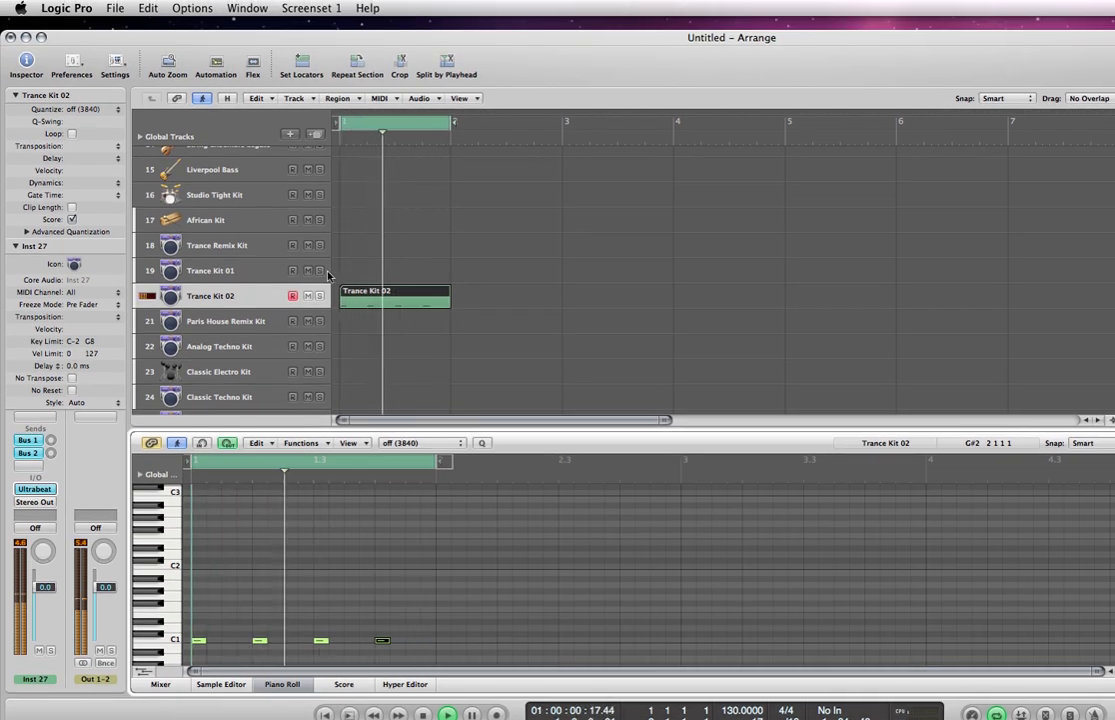
Create a one-bar MIDI region at bar 1 on the Trance Kit 01 track with the Pencil tool.
{"action": "left_click", "coordinate": [247, 271]}
{"action": "right_click", "coordinate": [380, 273]}
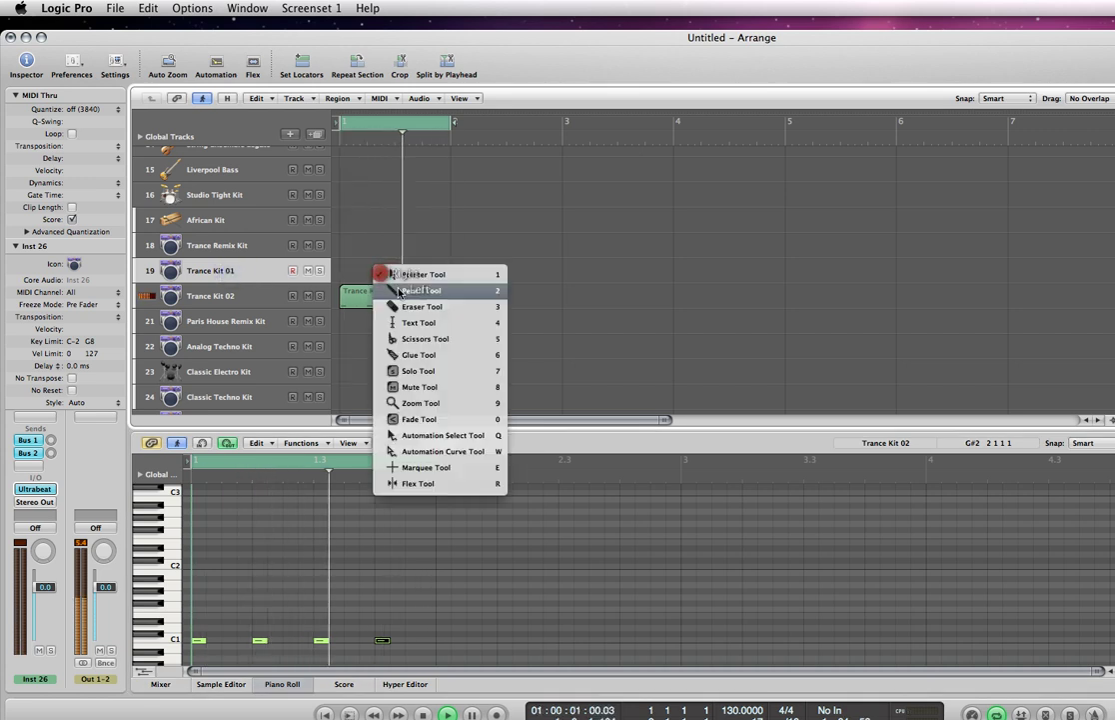
{"action": "left_click", "coordinate": [393, 288]}
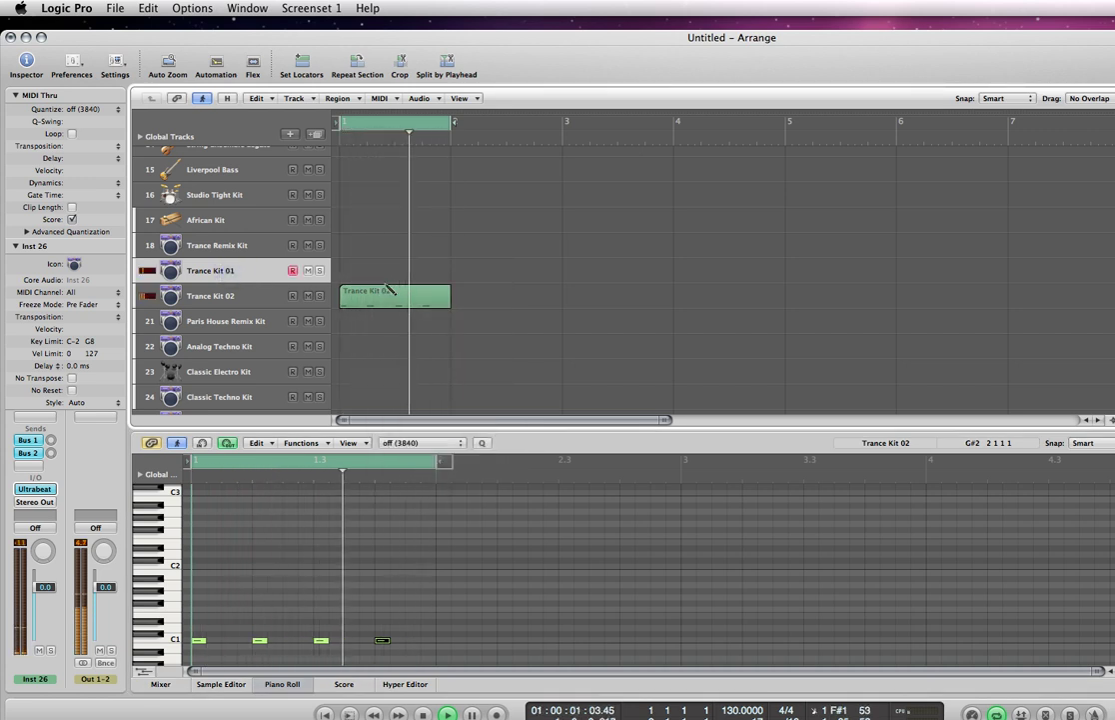
{"action": "left_click", "coordinate": [381, 270]}
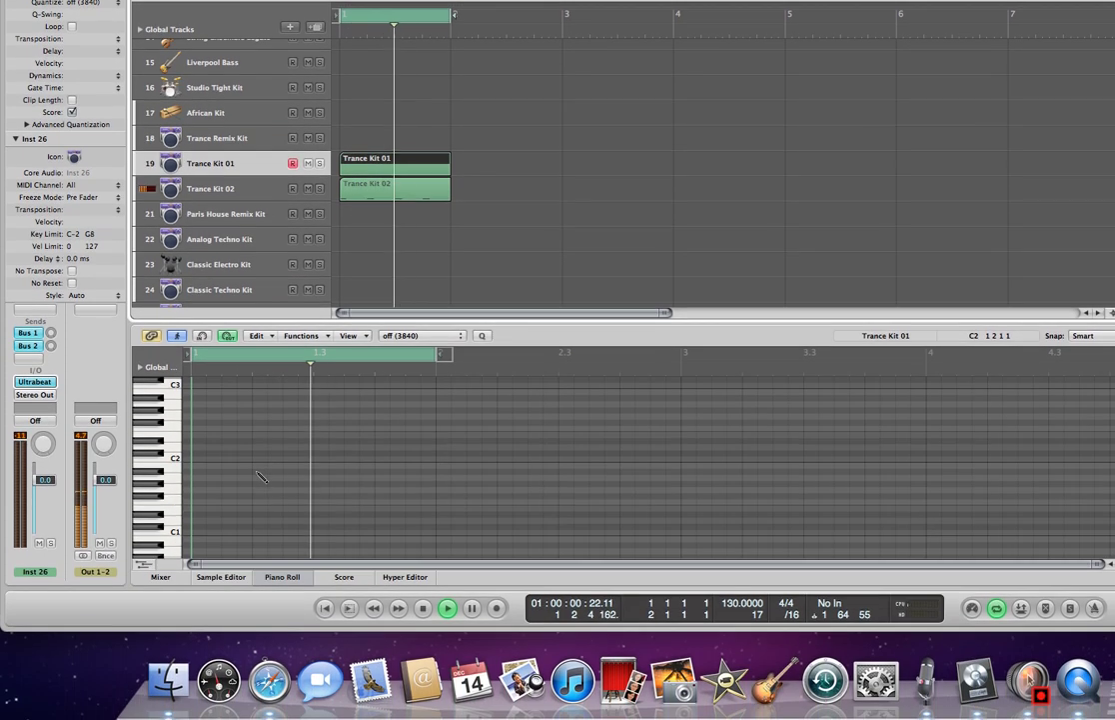
Place C#2 notes at 1 1 3 and 1 2 3, the off-beats of beats 1 and 2, in the Trance Kit 01 region.
{"action": "double_click", "coordinate": [257, 457]}
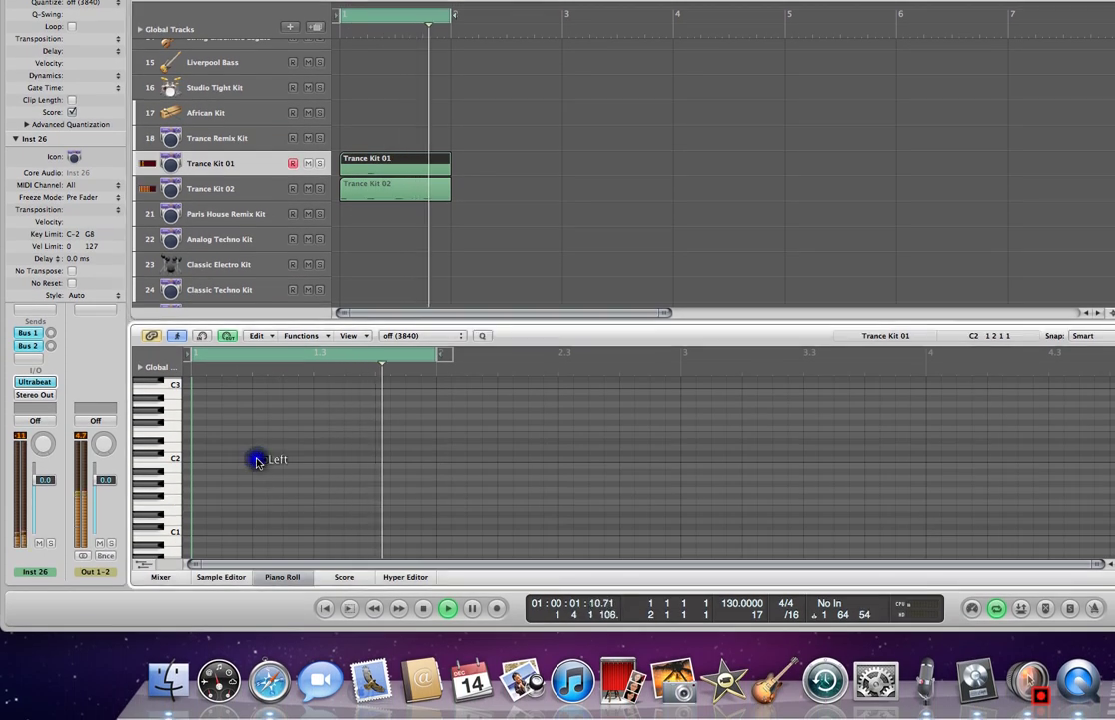
{"action": "double_click", "coordinate": [259, 461]}
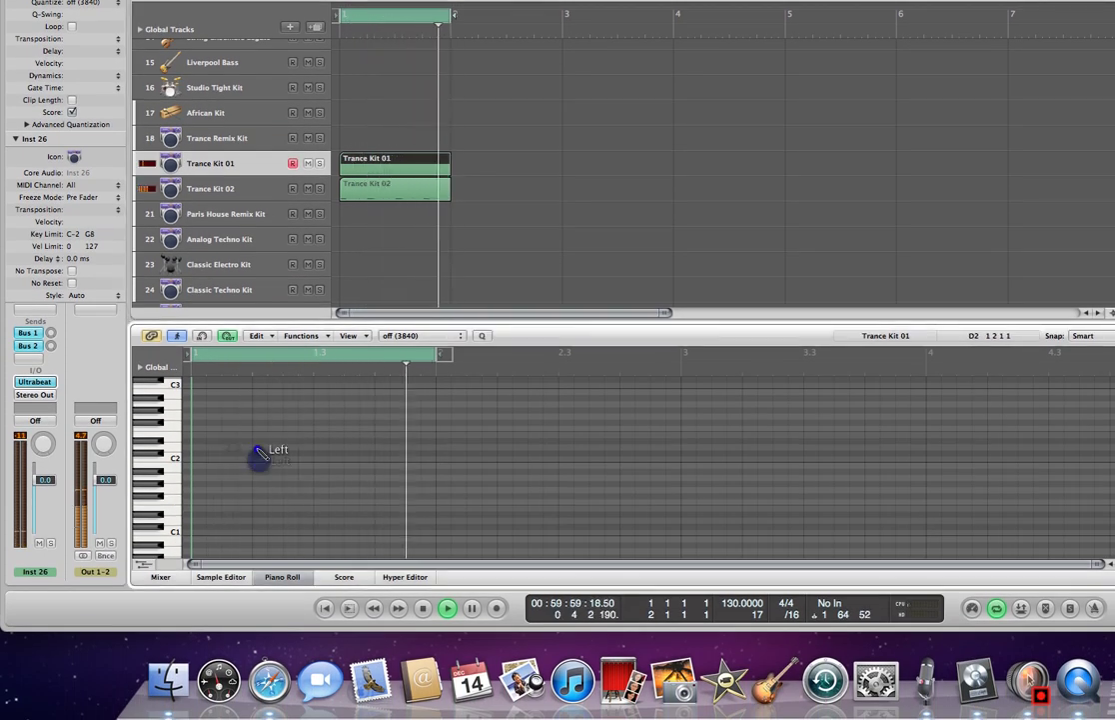
{"action": "double_click", "coordinate": [257, 449]}
{"action": "left_click", "coordinate": [256, 451]}
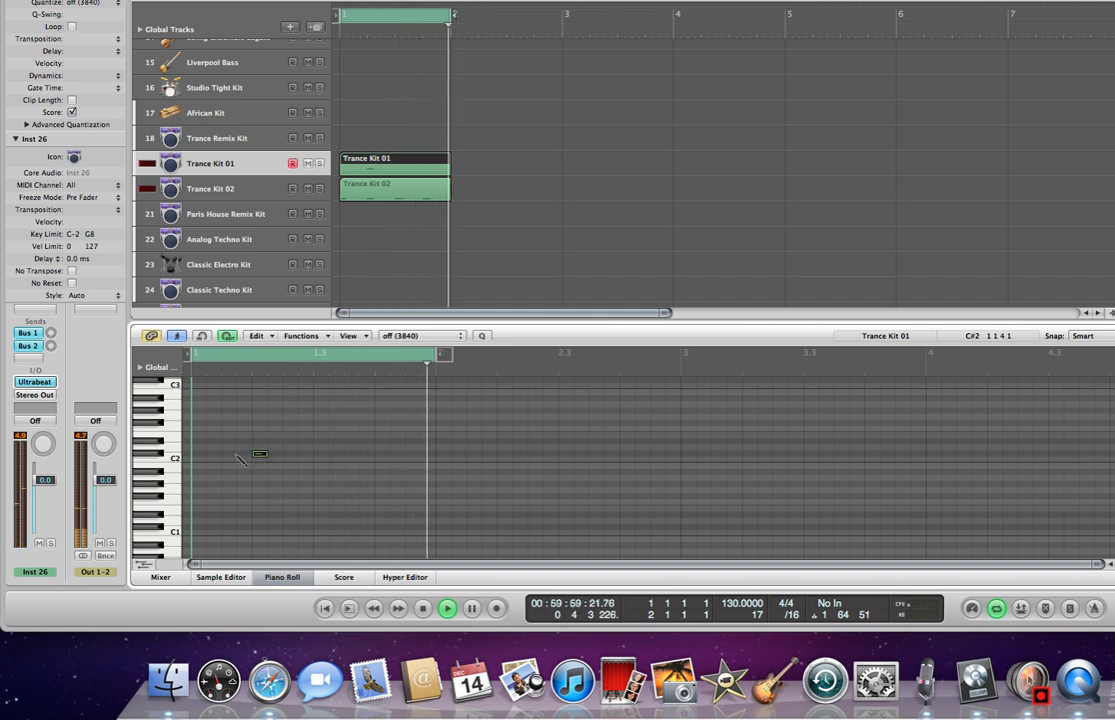
{"action": "left_click", "coordinate": [226, 456]}
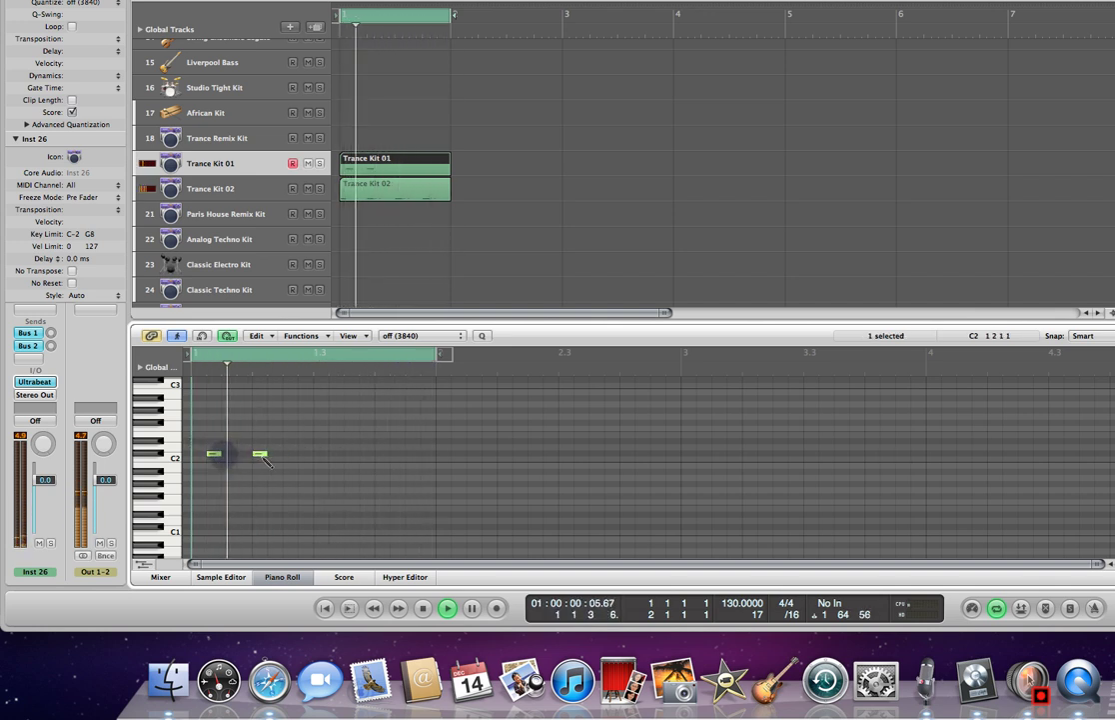
{"action": "left_click", "coordinate": [198, 454]}
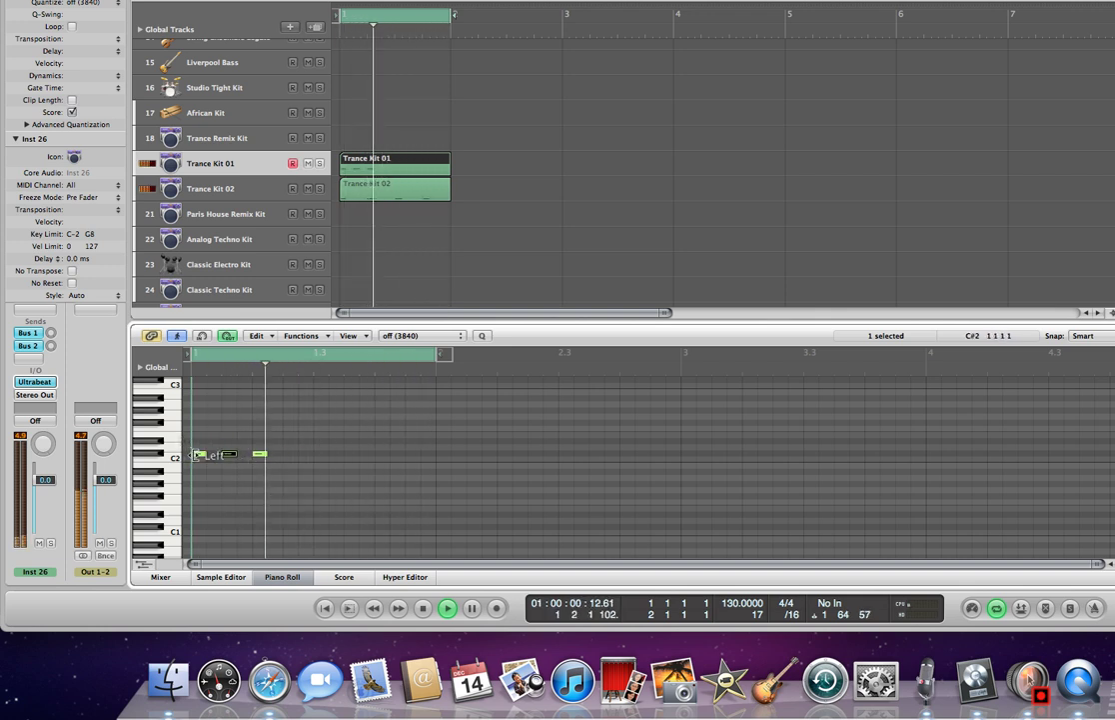
{"action": "left_click", "coordinate": [194, 455]}
{"action": "left_click_drag", "start_coordinate": [260, 456], "coordinate": [289, 455]}
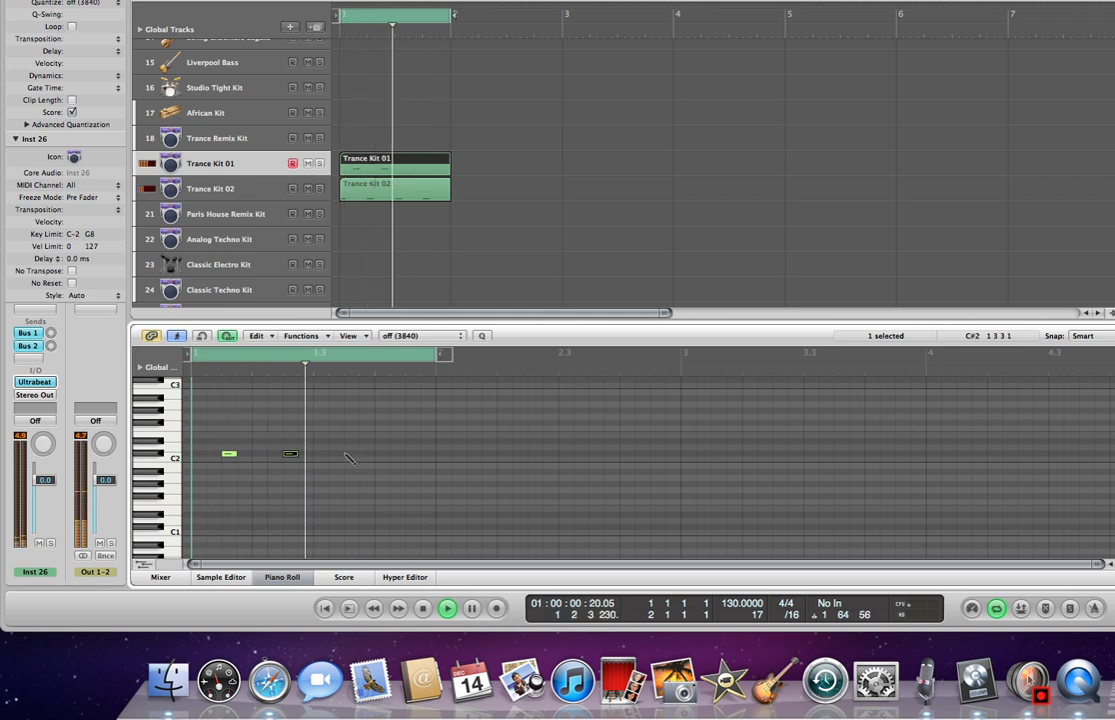
Add C#2 notes on the off-beats of beats 3 and 4 in the Trance Kit 01 region, then close the Piano Roll.
{"action": "left_click", "coordinate": [355, 456]}
{"action": "left_click", "coordinate": [397, 452]}
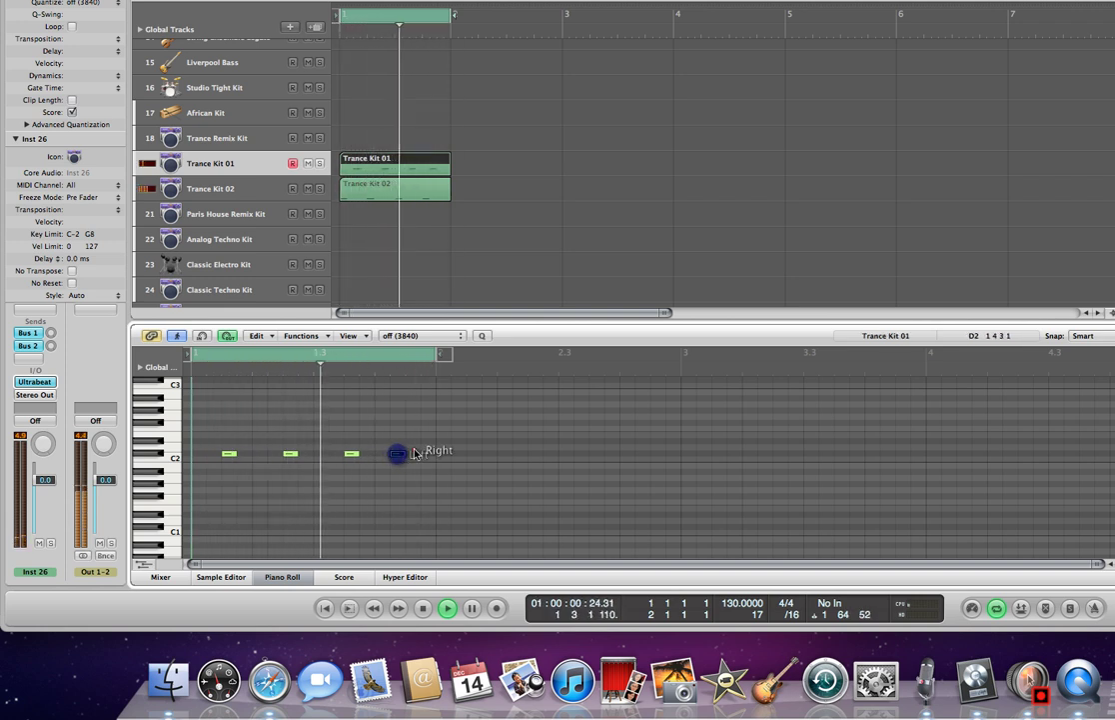
{"action": "key", "text": "Escape"}
{"action": "left_click", "coordinate": [427, 463]}
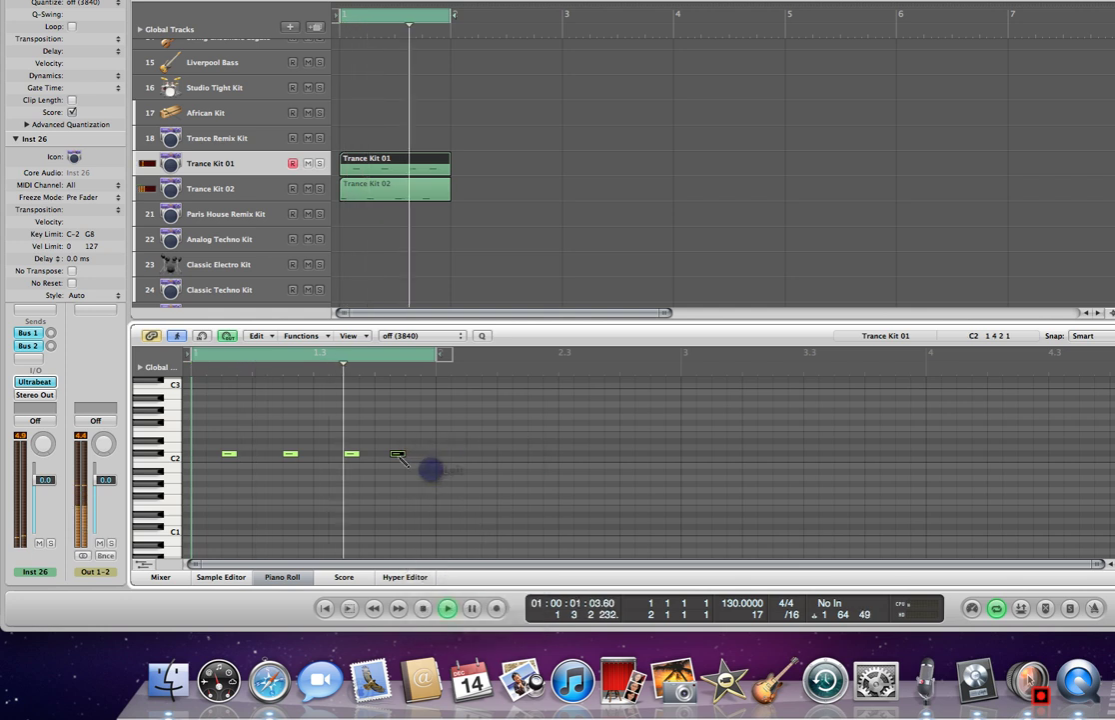
{"action": "left_click", "coordinate": [398, 457]}
{"action": "left_click_drag", "start_coordinate": [398, 458], "coordinate": [412, 455]}
{"action": "right_click", "coordinate": [407, 428]}
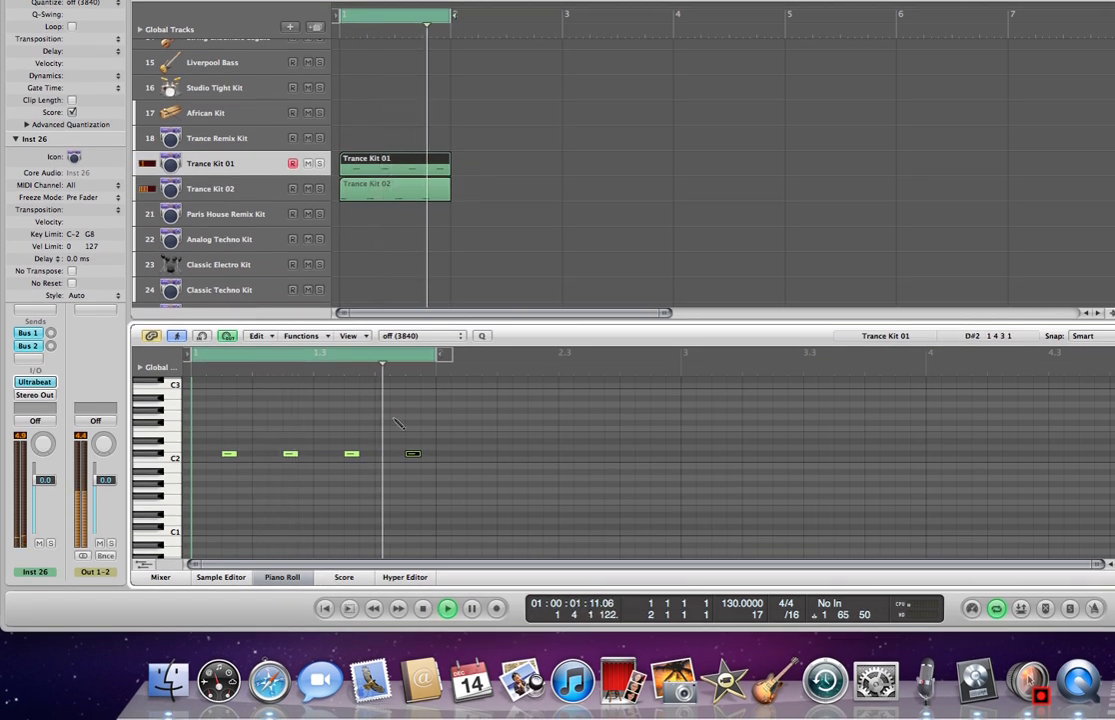
{"action": "left_click", "coordinate": [276, 578]}
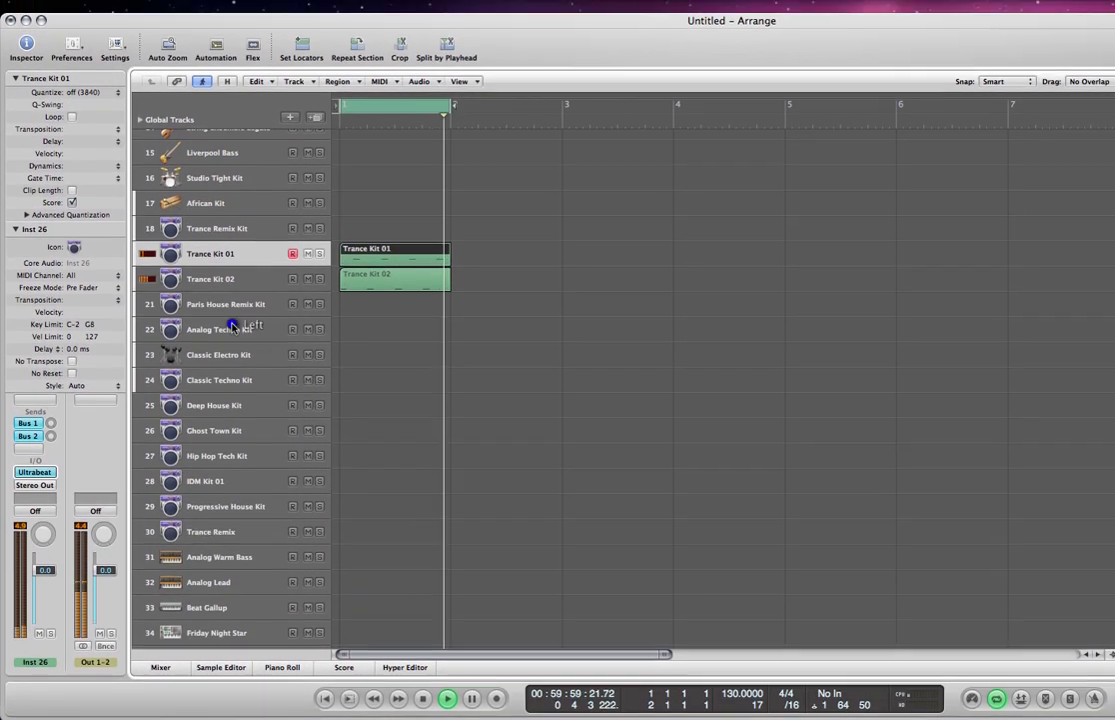
Create a one-bar MIDI region at bar 1 on the Analog Techno Kit track and open it in the Piano Roll.
{"action": "left_click", "coordinate": [233, 310]}
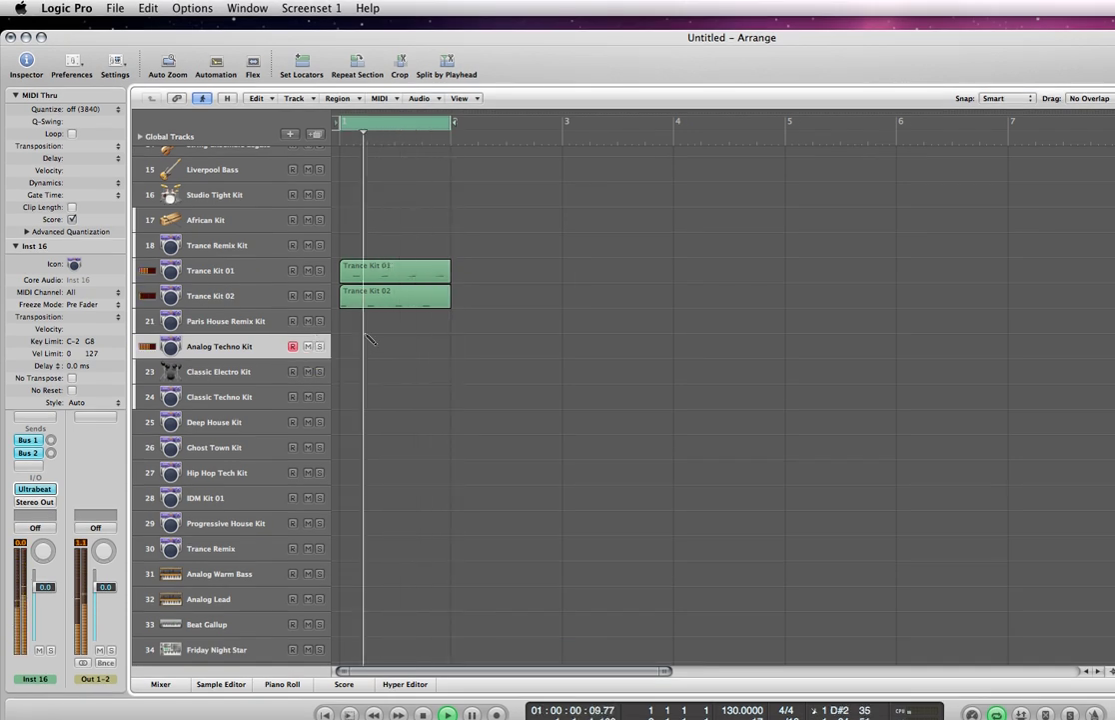
{"action": "left_click", "coordinate": [362, 345]}
{"action": "double_click", "coordinate": [361, 341]}
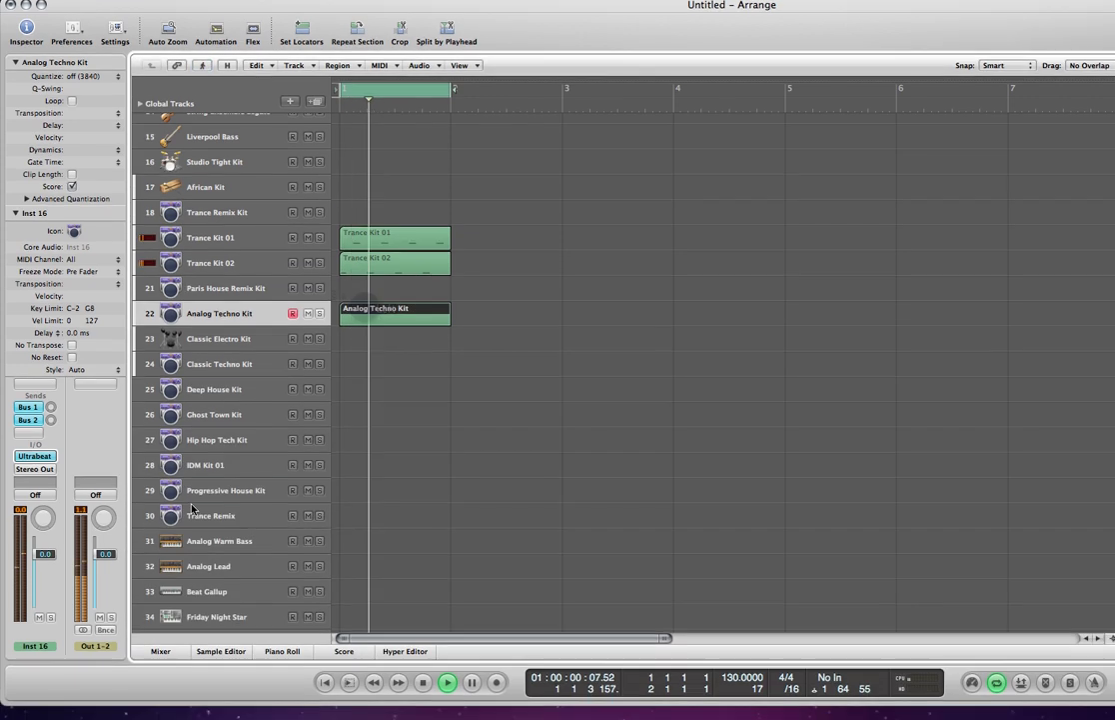
{"action": "double_click", "coordinate": [415, 345]}
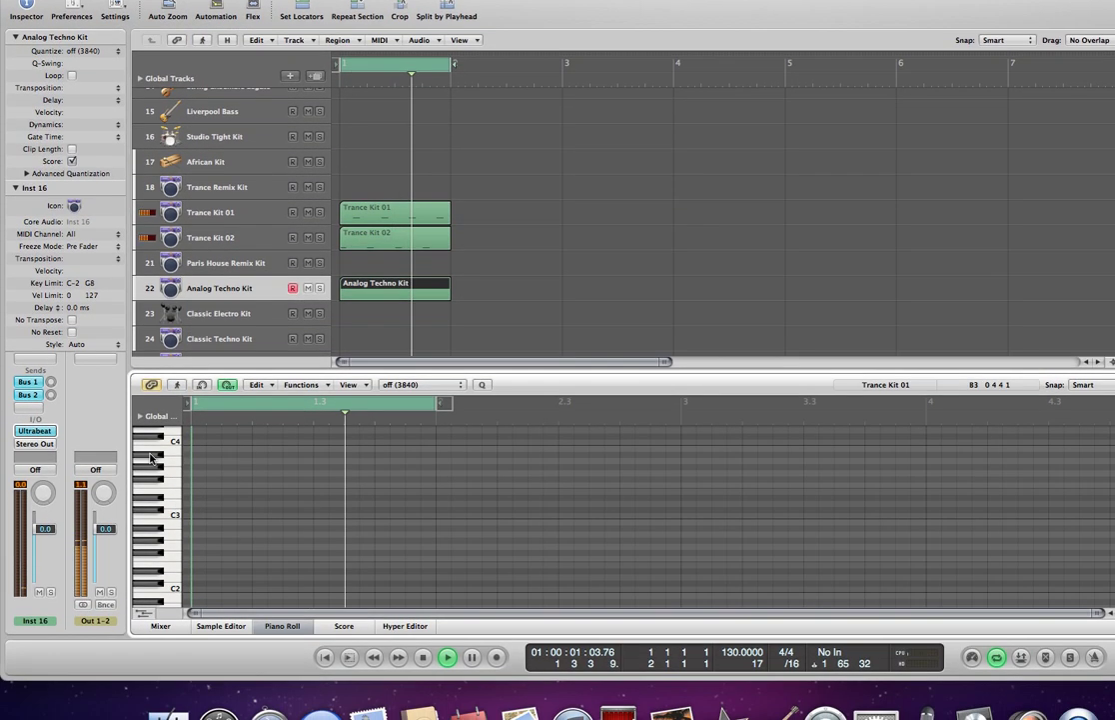
Audition the Analog Techno Kit sounds on the Piano Roll keyboard between C3 and D#2.
{"action": "double_click", "coordinate": [150, 488]}
{"action": "left_click", "coordinate": [155, 494]}
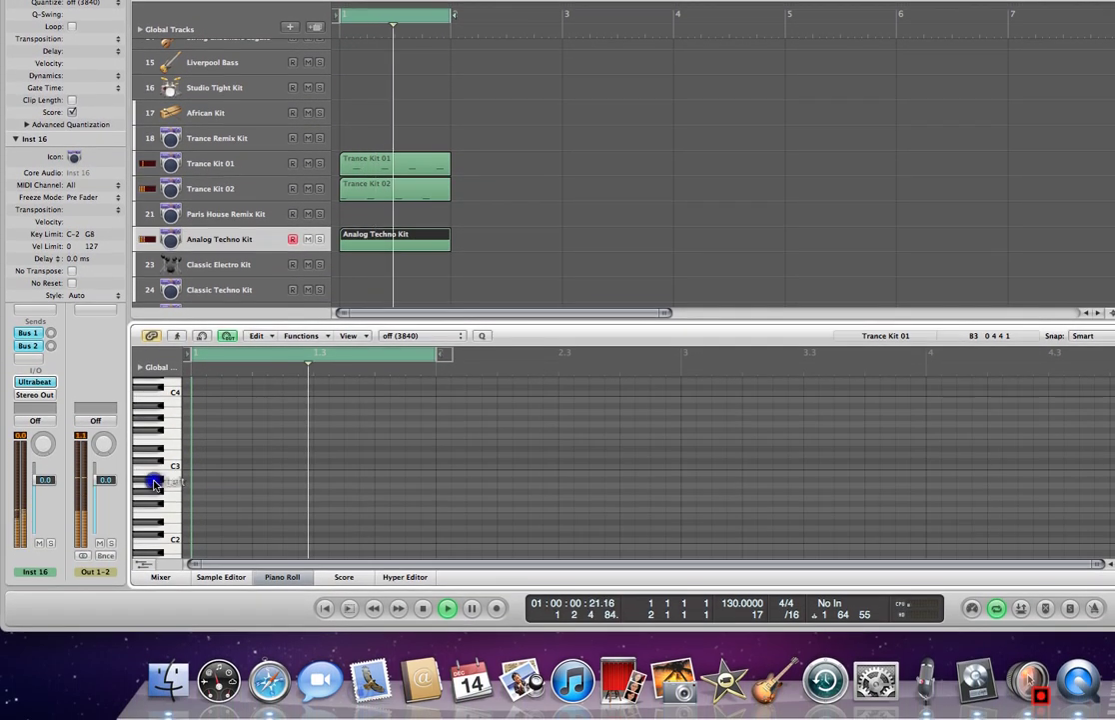
{"action": "left_click", "coordinate": [155, 505]}
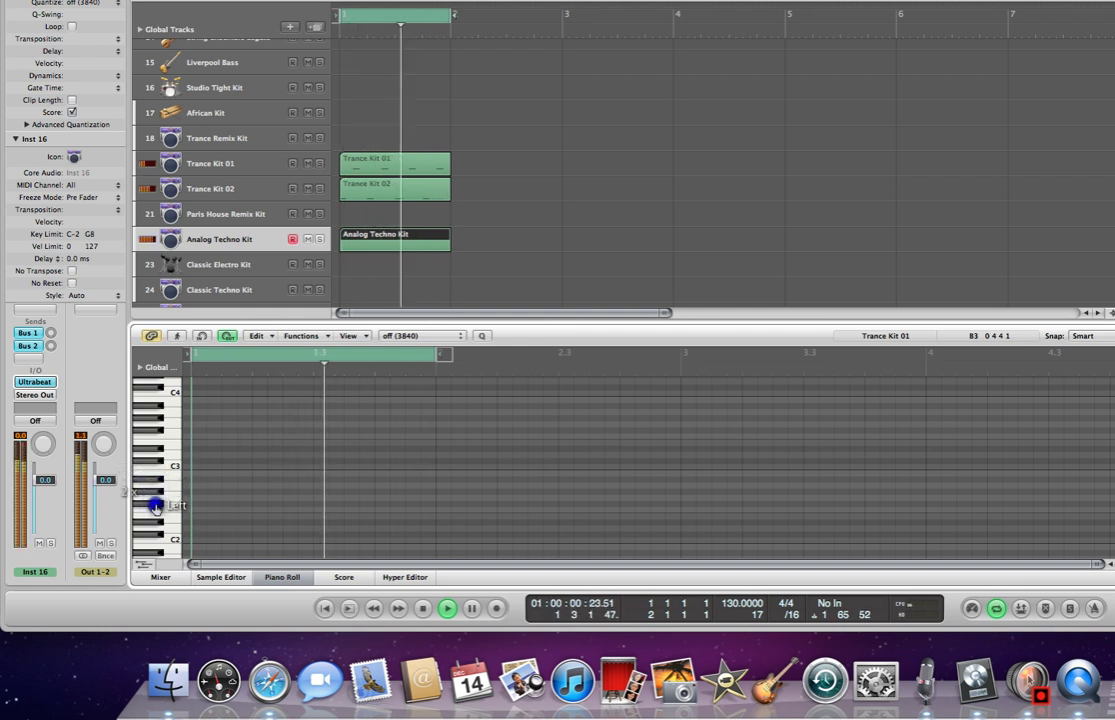
{"action": "left_click", "coordinate": [157, 524]}
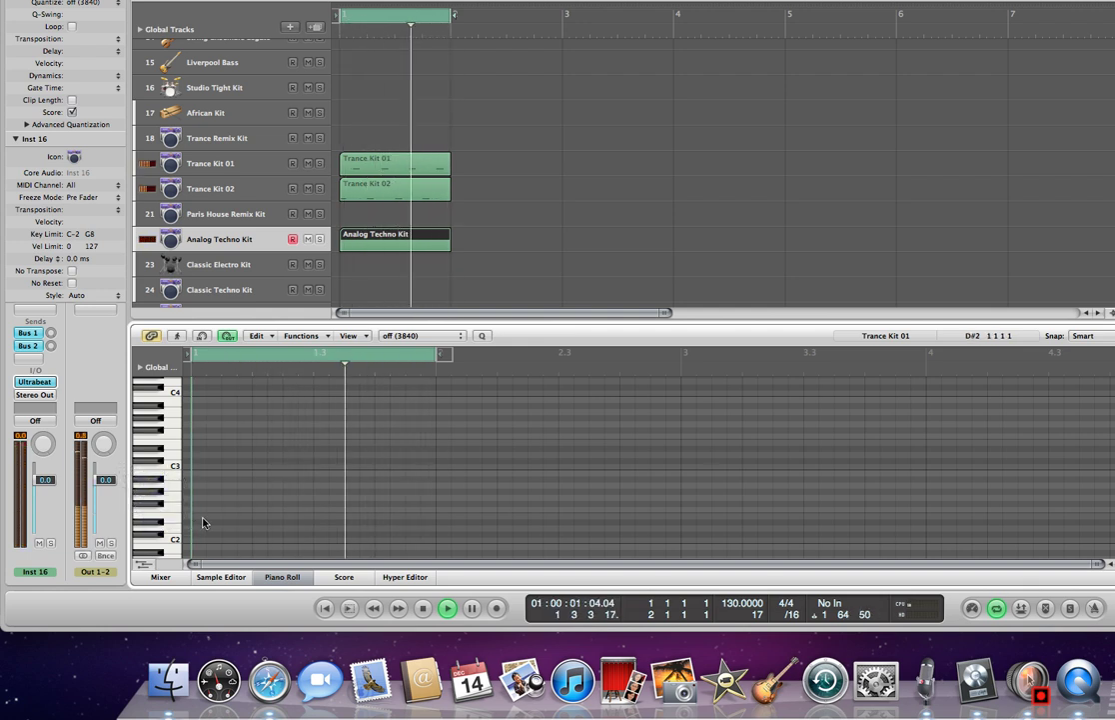
Draw D#2 notes at 1 1 3 and 1 2 3, the off-beats of beats 1 and 2, in the Analog Techno Kit region.
{"action": "right_click", "coordinate": [201, 524]}
{"action": "left_click", "coordinate": [214, 531]}
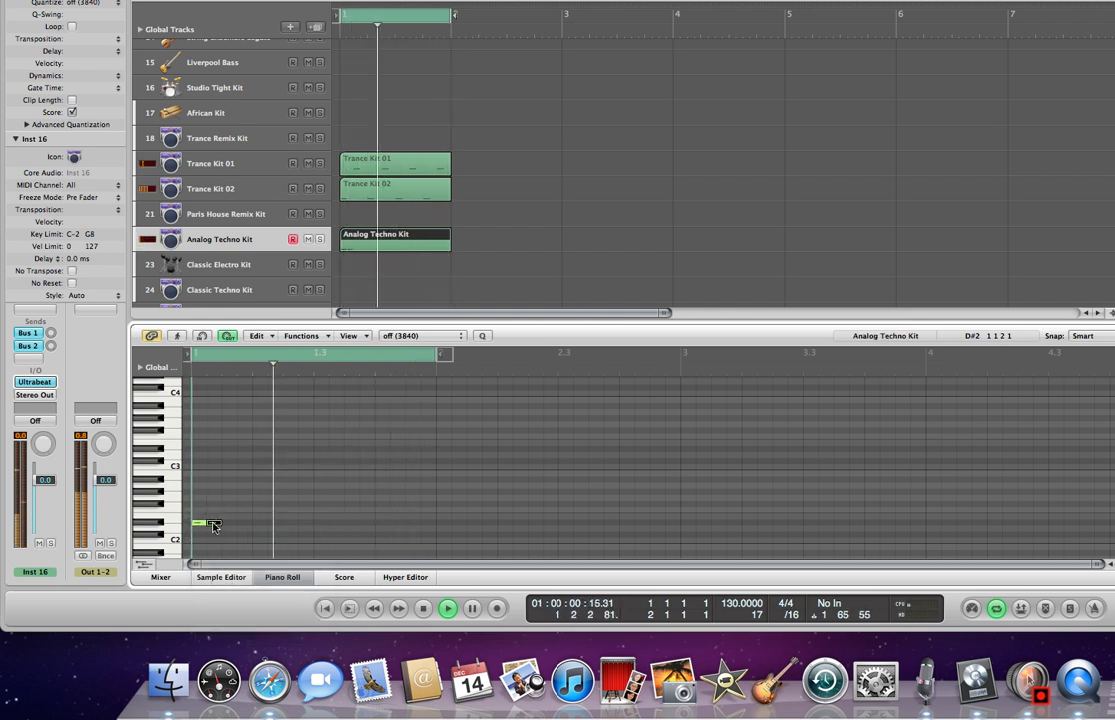
{"action": "left_click", "coordinate": [213, 525]}
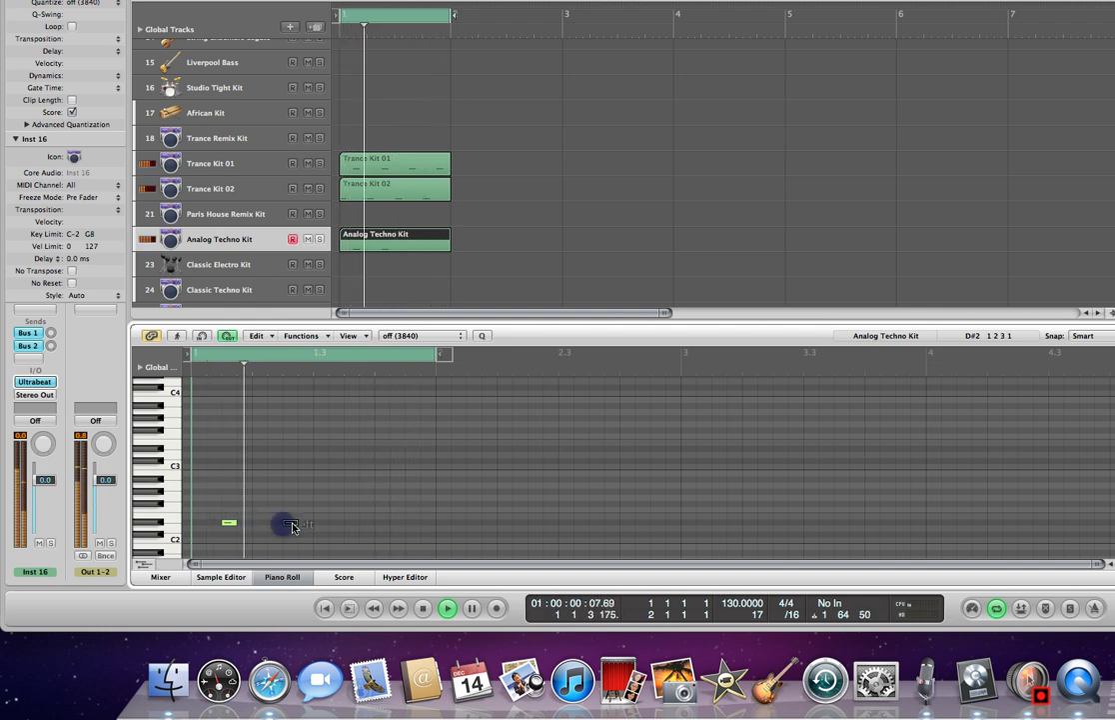
{"action": "key", "text": "Escape"}
{"action": "left_click", "coordinate": [270, 462]}
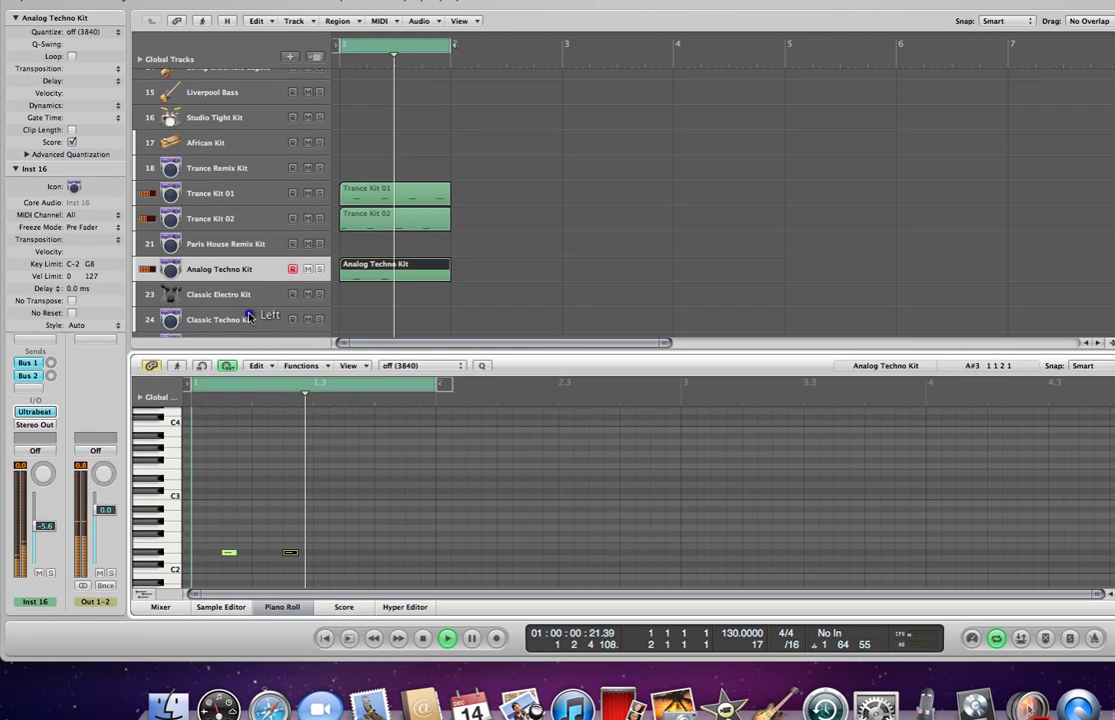
Create a one-bar MIDI region at bar 1 on the Classic Techno Kit track and open it in the Piano Roll.
{"action": "left_click", "coordinate": [252, 289]}
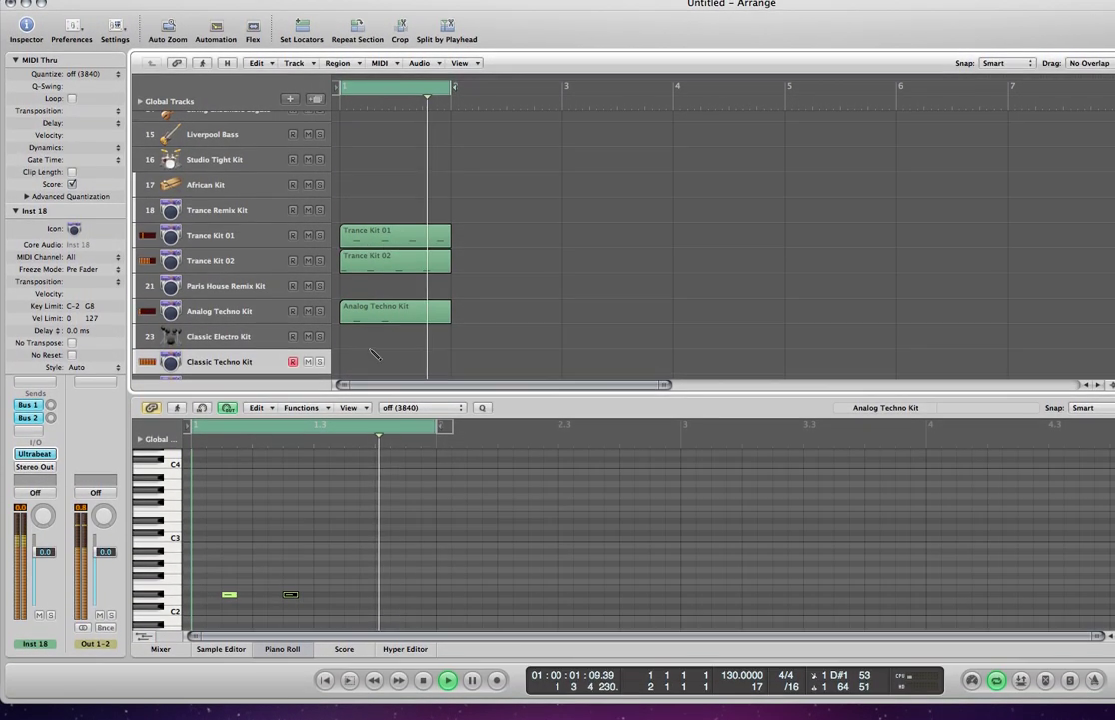
{"action": "double_click", "coordinate": [368, 350]}
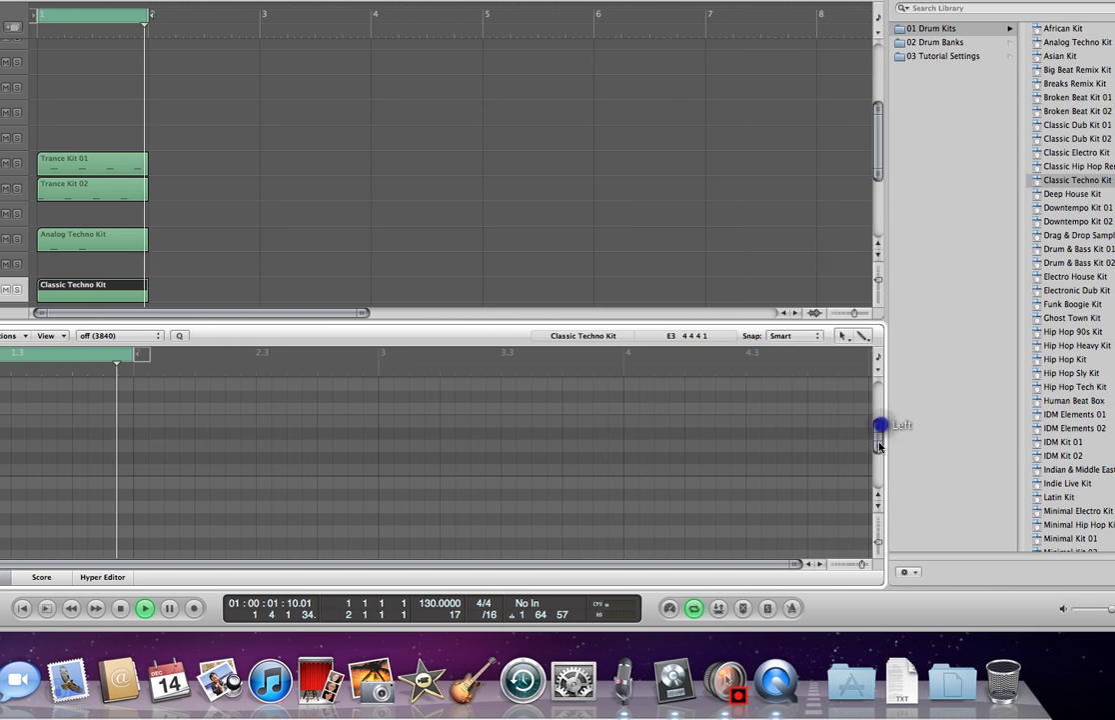
{"action": "mouse_move", "coordinate": [826, 433]}
{"action": "left_mouse_down"}
{"action": "mouse_move", "coordinate": [823, 422]}
{"action": "mouse_move", "coordinate": [824, 437]}
{"action": "left_mouse_up"}
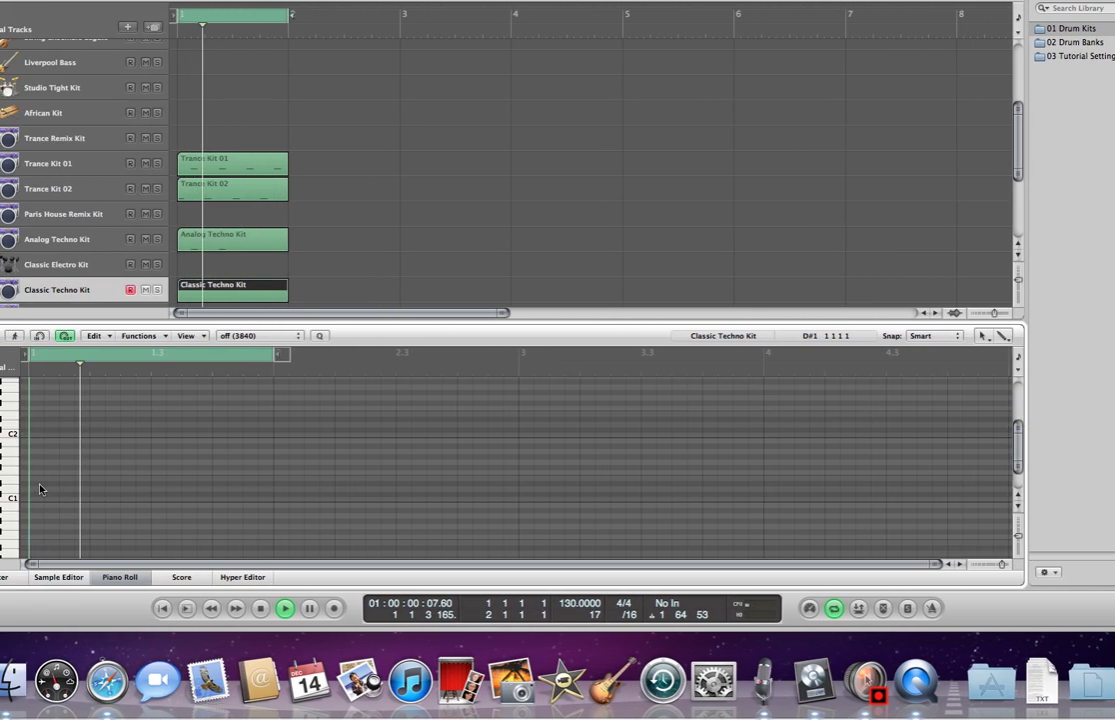
Draw D#1 notes on beats 2 and 4, at 1 2 1 and 1 4 1, in the Classic Techno Kit region.
{"action": "right_click", "coordinate": [91, 484]}
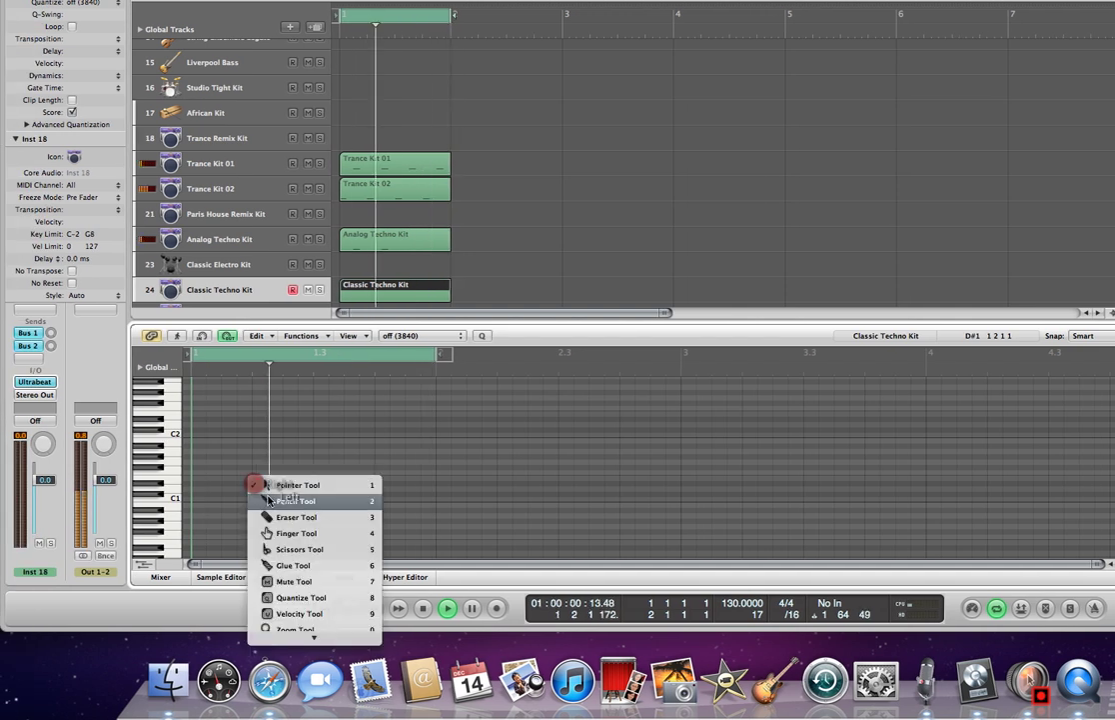
{"action": "left_click", "coordinate": [266, 492]}
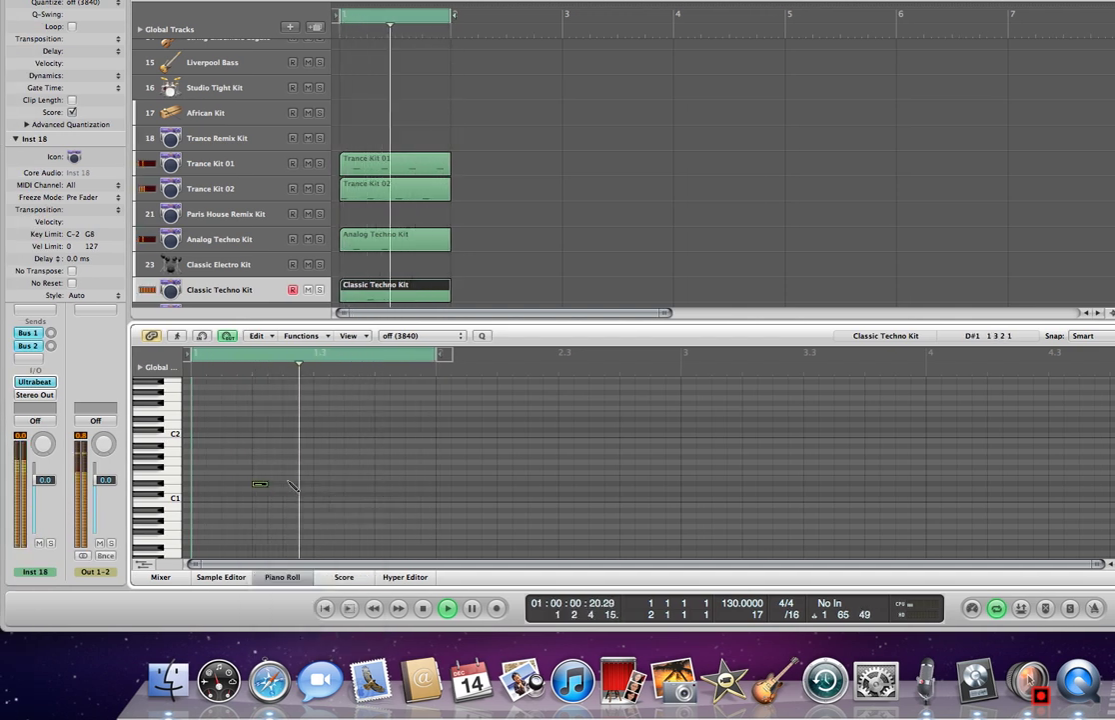
{"action": "double_click", "coordinate": [383, 486]}
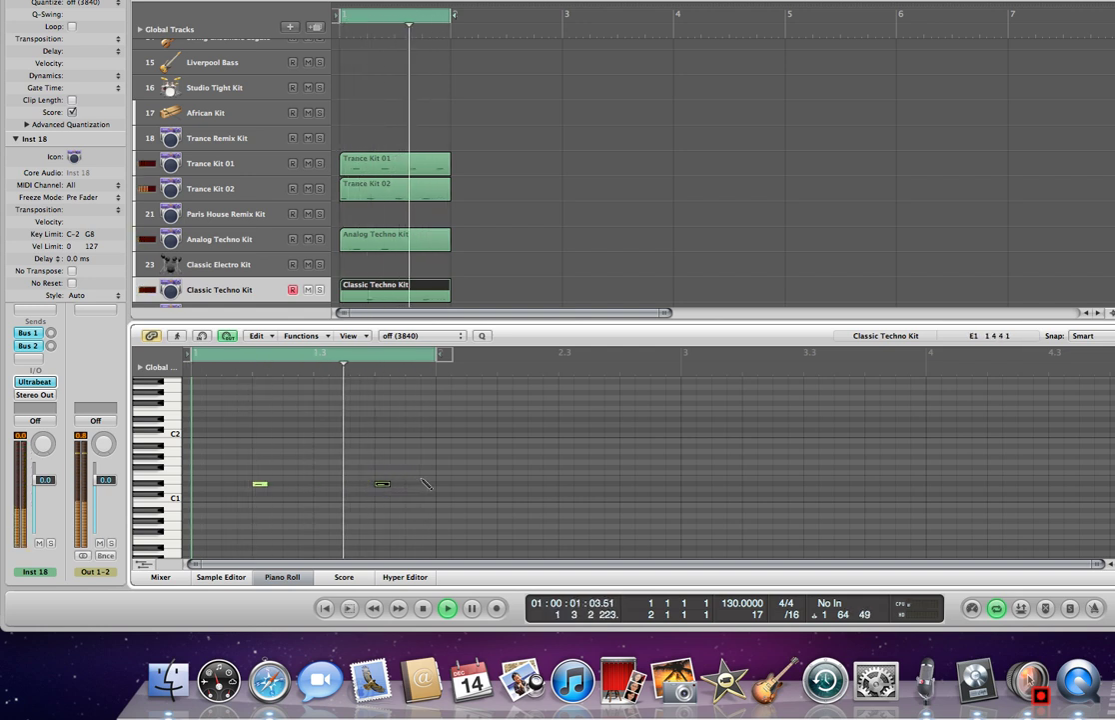
{"action": "left_click", "coordinate": [422, 479]}
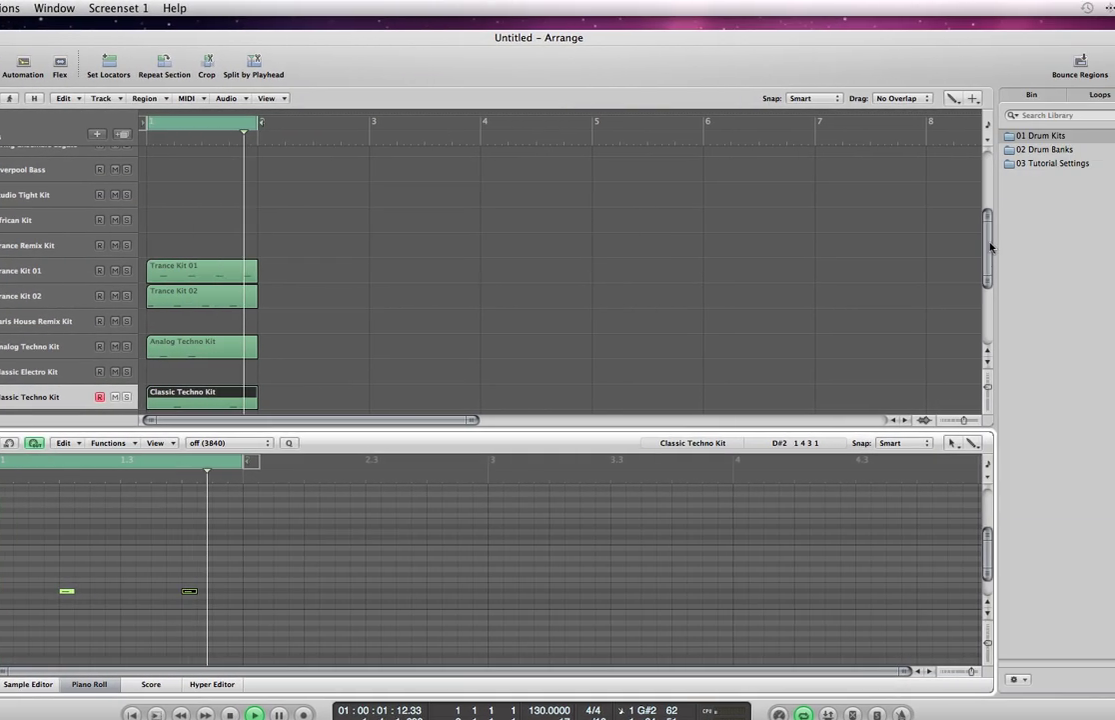
Duplicate the Classic Techno Kit track and create a one-bar MIDI region at bar 1 on the duplicate.
{"action": "left_click", "coordinate": [929, 256]}
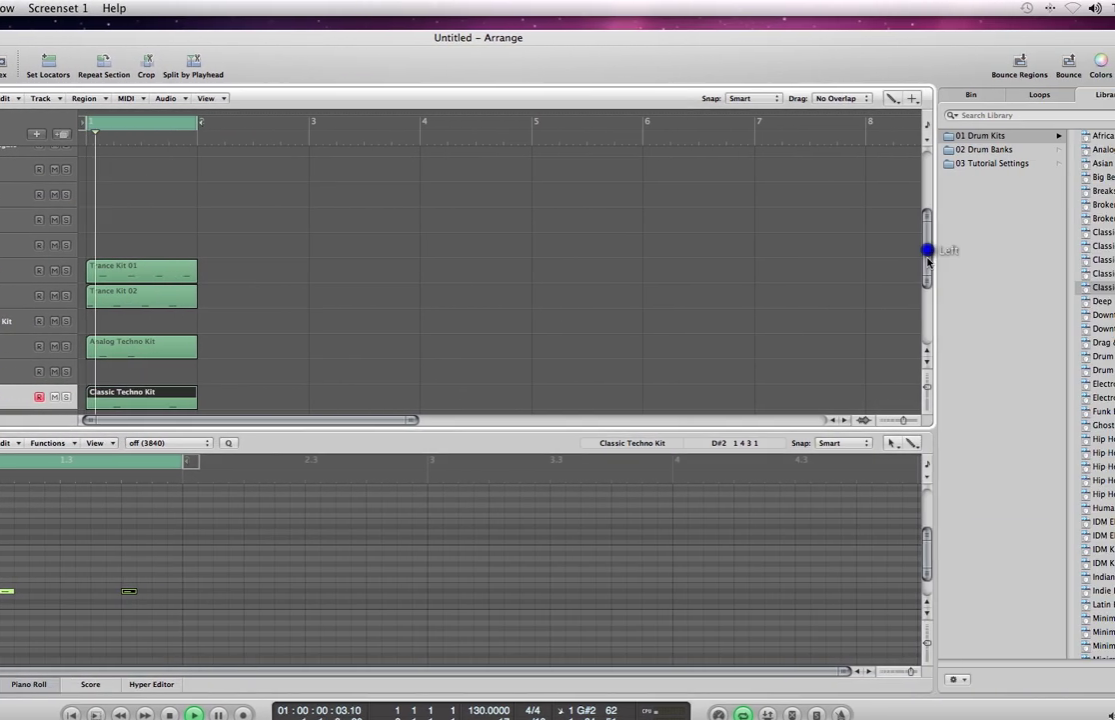
{"action": "left_click_drag", "start_coordinate": [929, 258], "coordinate": [928, 278]}
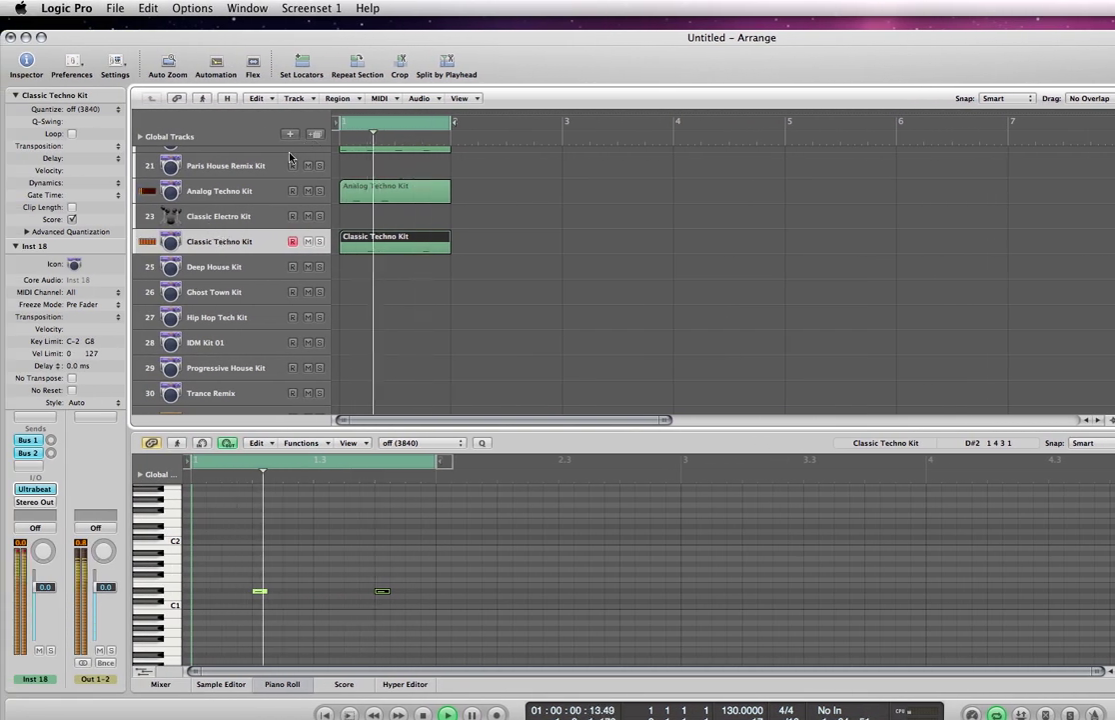
{"action": "left_click", "coordinate": [312, 138]}
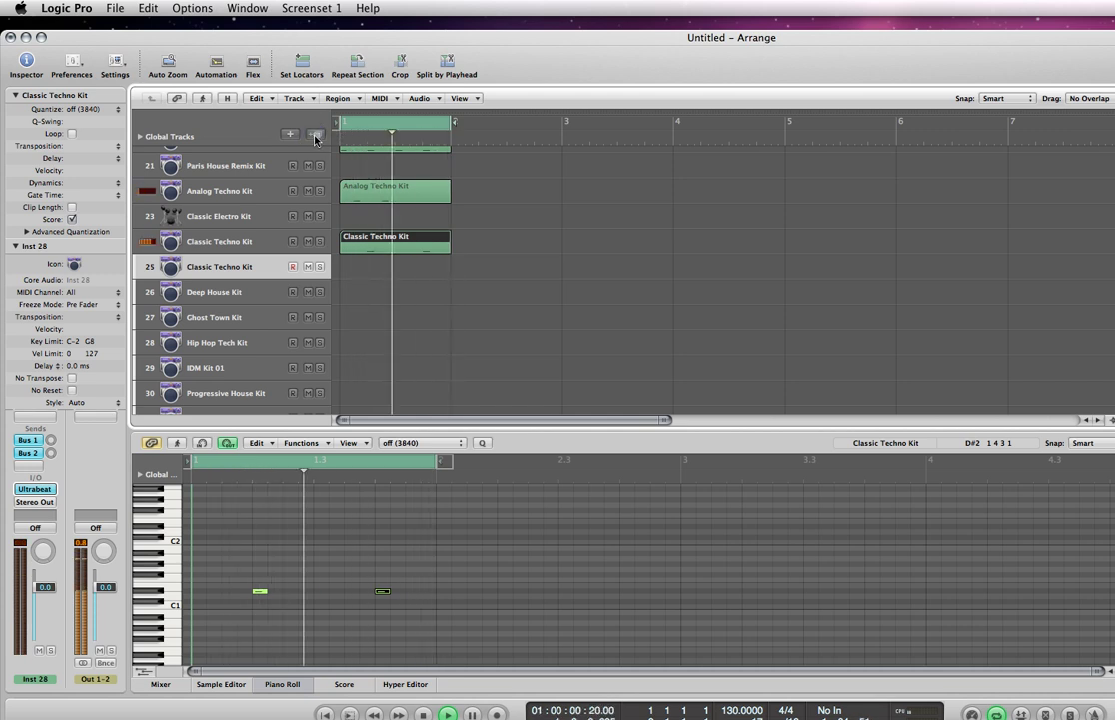
{"action": "left_click", "coordinate": [392, 271]}
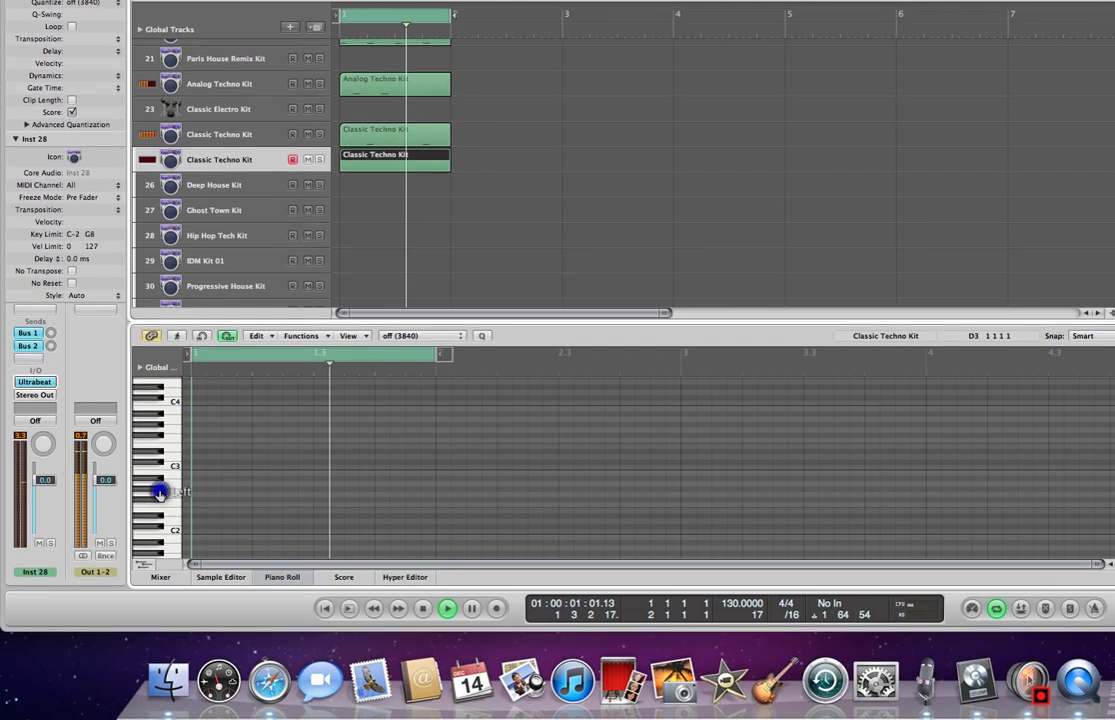
Draw eight F#2 notes, one on every eighth note of the bar, in the duplicate Classic Techno Kit track's region.
{"action": "left_click", "coordinate": [170, 548]}
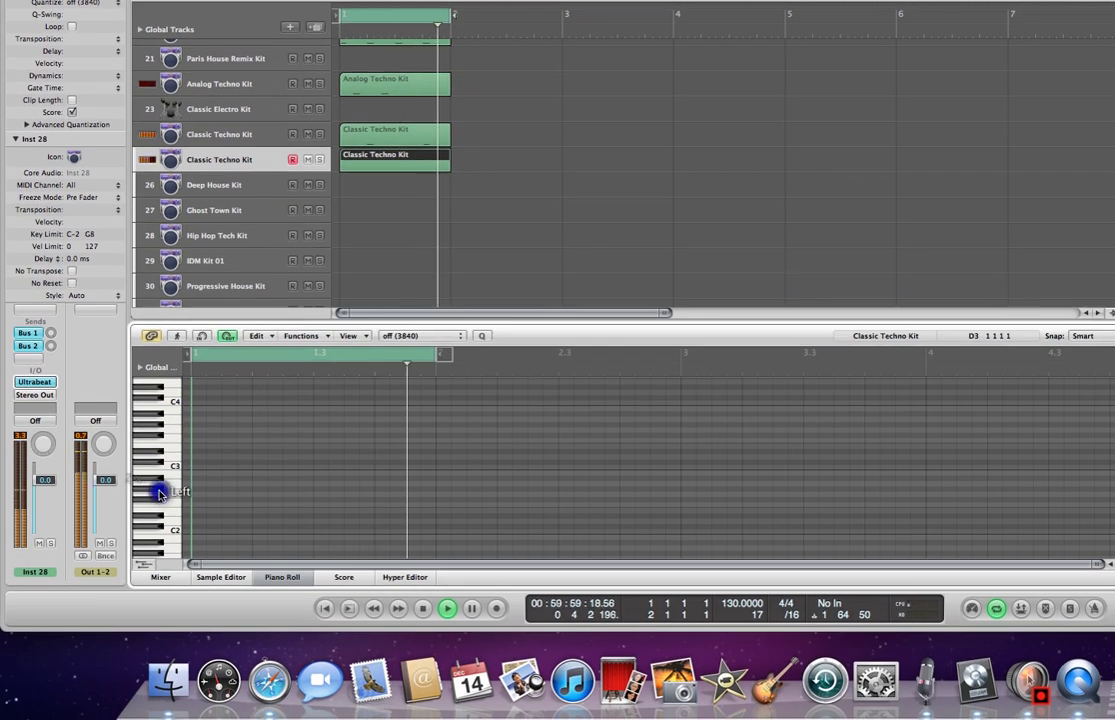
{"action": "right_click", "coordinate": [212, 499]}
{"action": "left_click", "coordinate": [227, 513]}
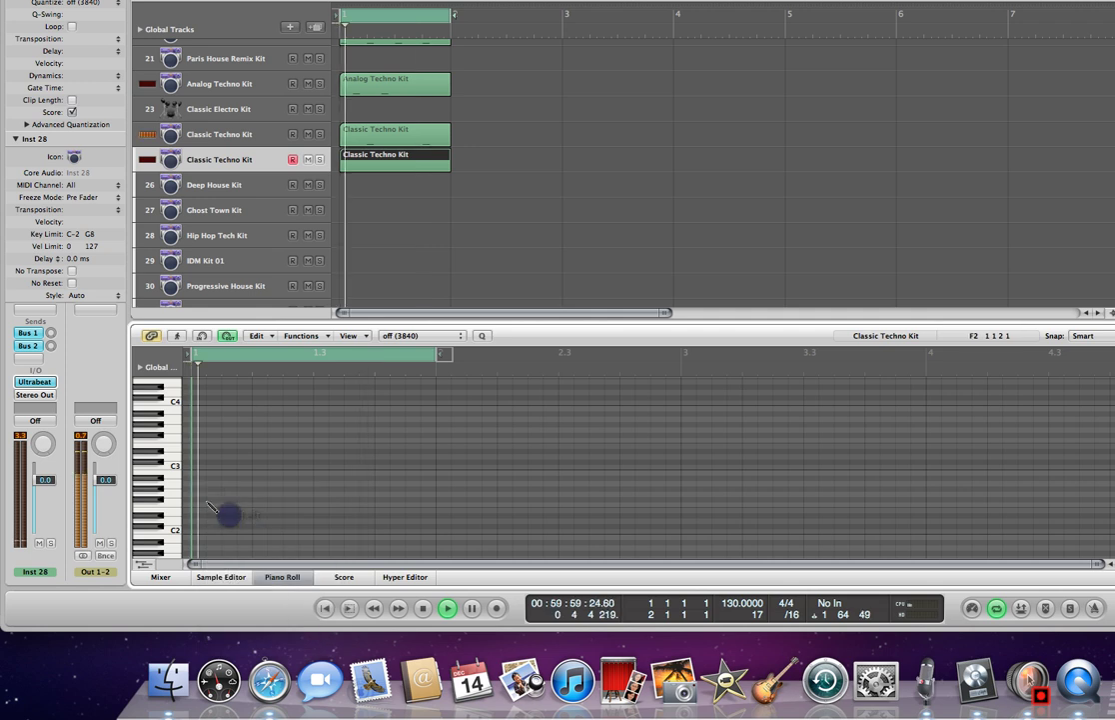
{"action": "left_click", "coordinate": [204, 501]}
{"action": "left_click", "coordinate": [228, 500]}
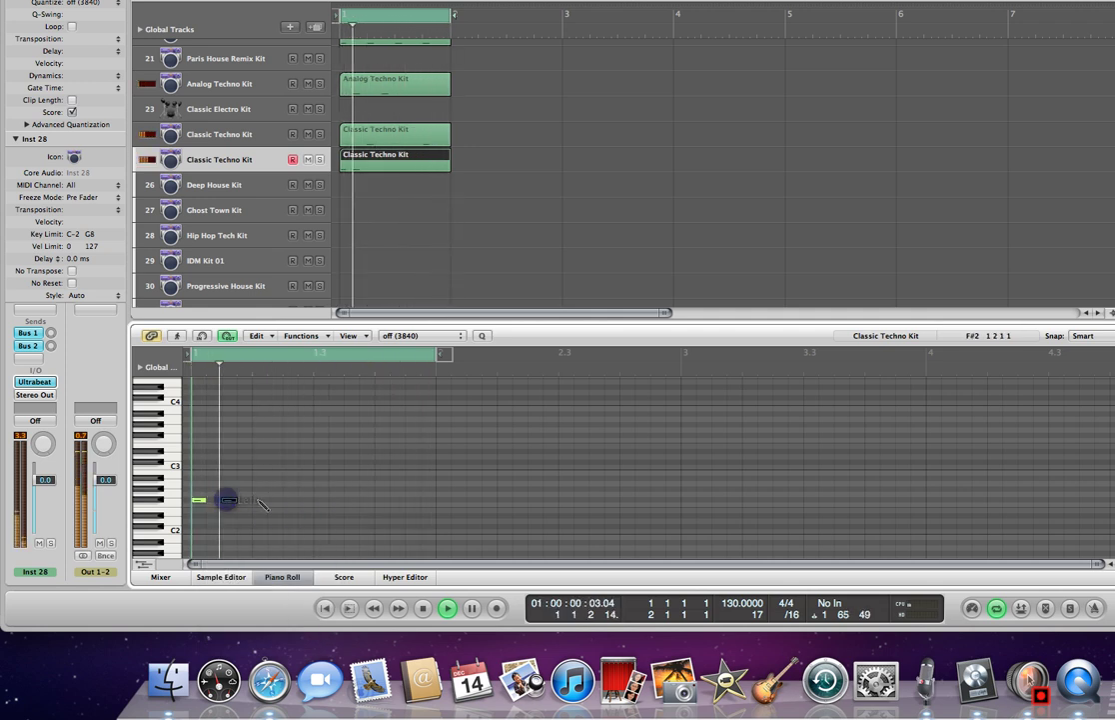
{"action": "left_click", "coordinate": [258, 500]}
{"action": "left_click", "coordinate": [290, 500]}
{"action": "left_click", "coordinate": [321, 499]}
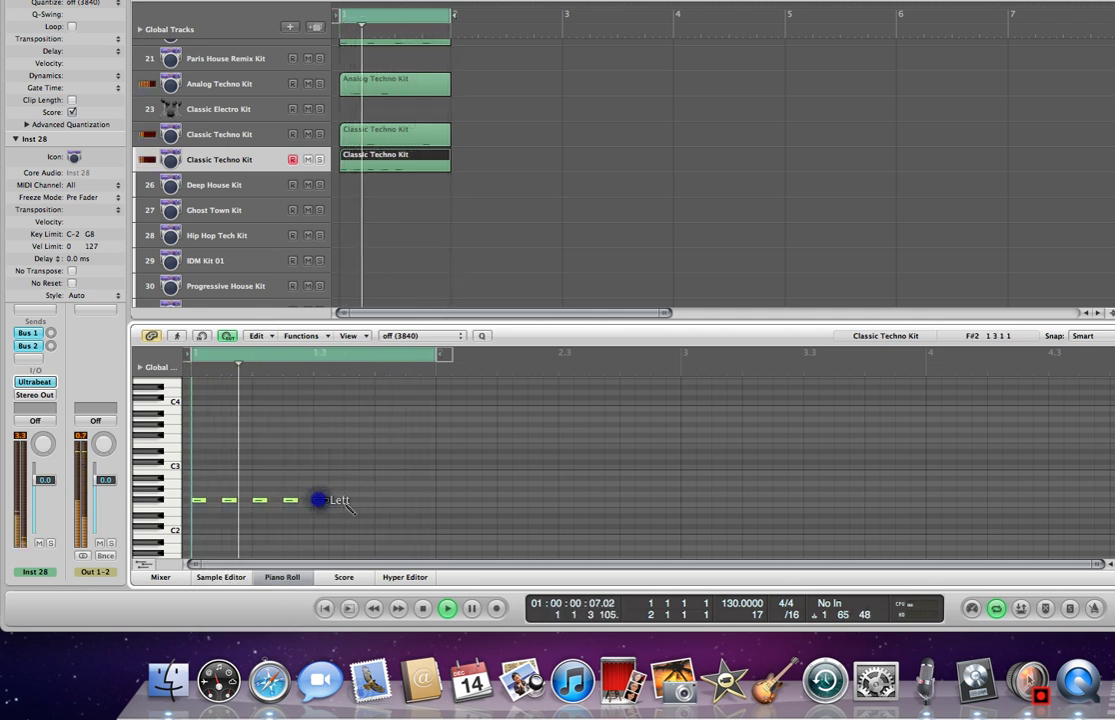
{"action": "left_click", "coordinate": [351, 500]}
{"action": "left_click", "coordinate": [384, 500]}
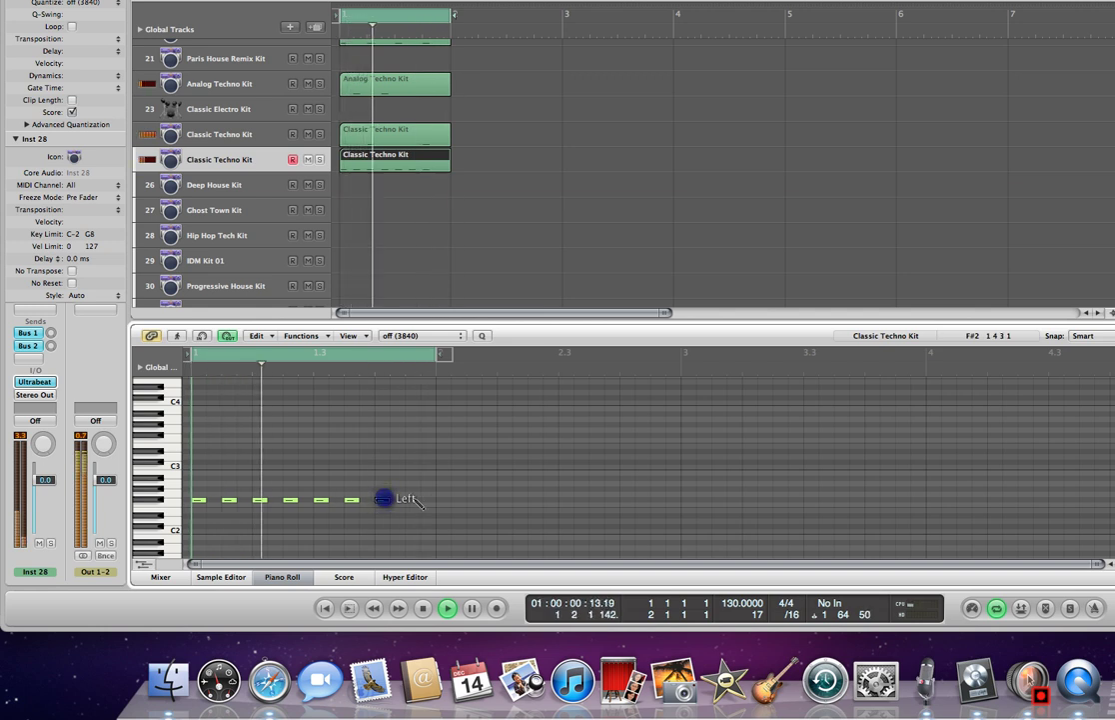
{"action": "left_click", "coordinate": [413, 499]}
{"action": "right_click", "coordinate": [386, 435]}
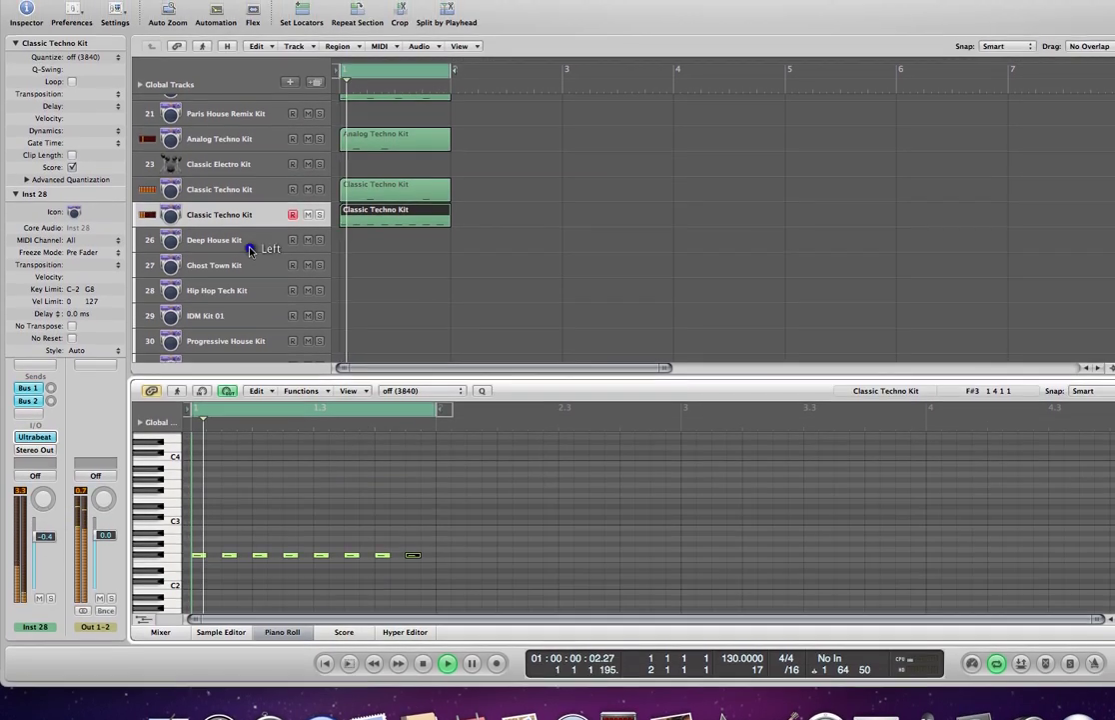
Create a one-bar MIDI region at bar 1 on the Deep House Kit track and audition the kit's sounds around C3.
{"action": "left_click", "coordinate": [250, 194]}
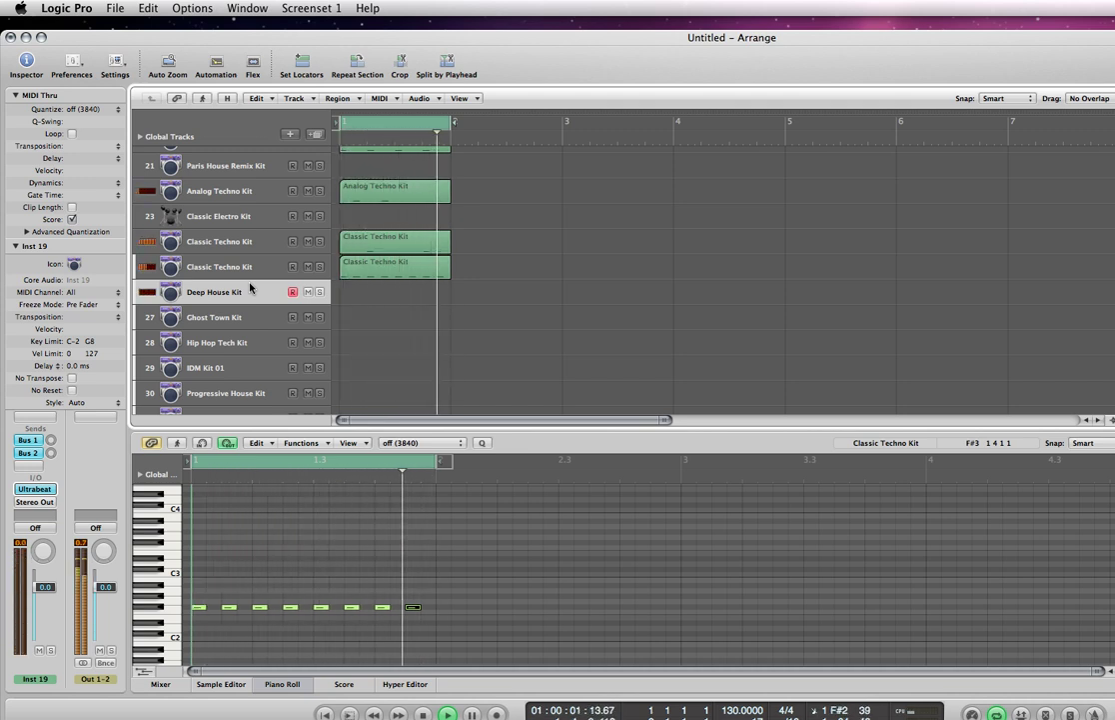
{"action": "double_click", "coordinate": [383, 292]}
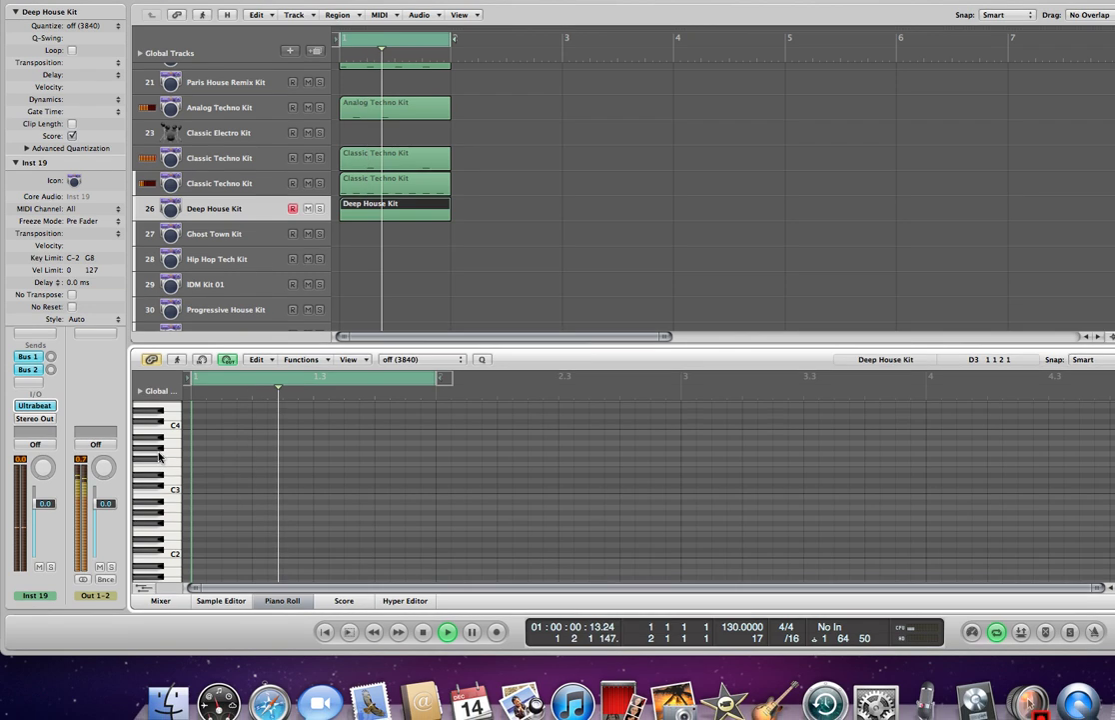
{"action": "left_click", "coordinate": [157, 502]}
{"action": "left_click", "coordinate": [157, 511]}
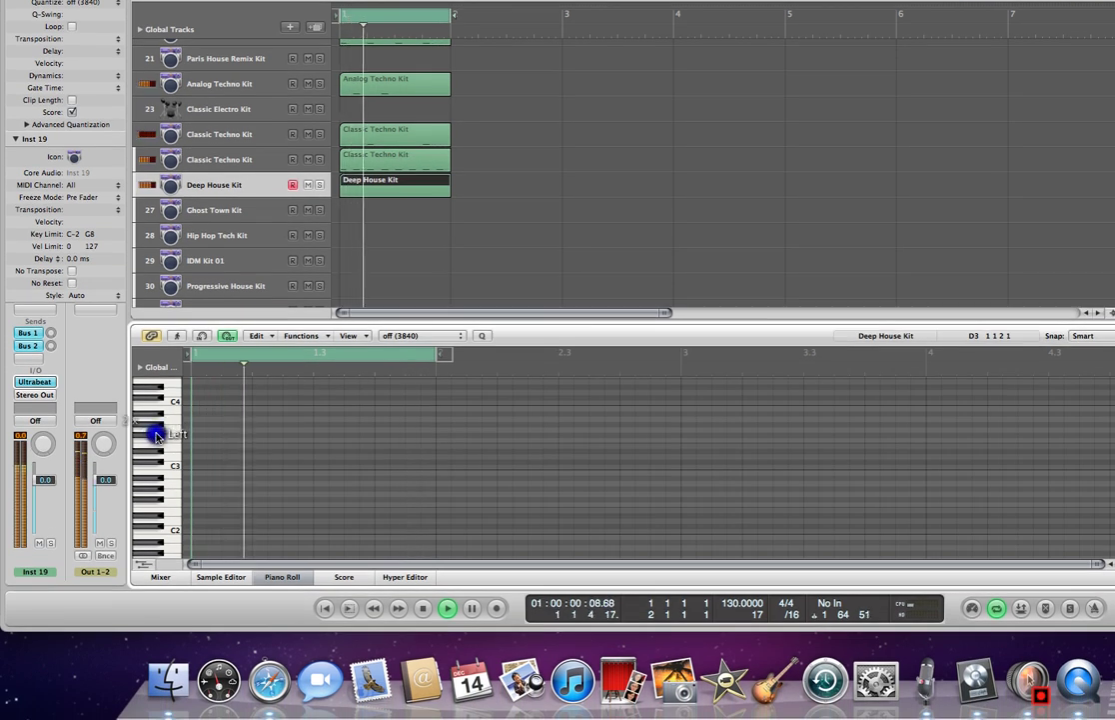
Audition the lower Deep House Kit sounds on the Piano Roll keyboard, from just below C1 up towards C2.
{"action": "left_click_drag", "start_coordinate": [959, 434], "coordinate": [958, 449]}
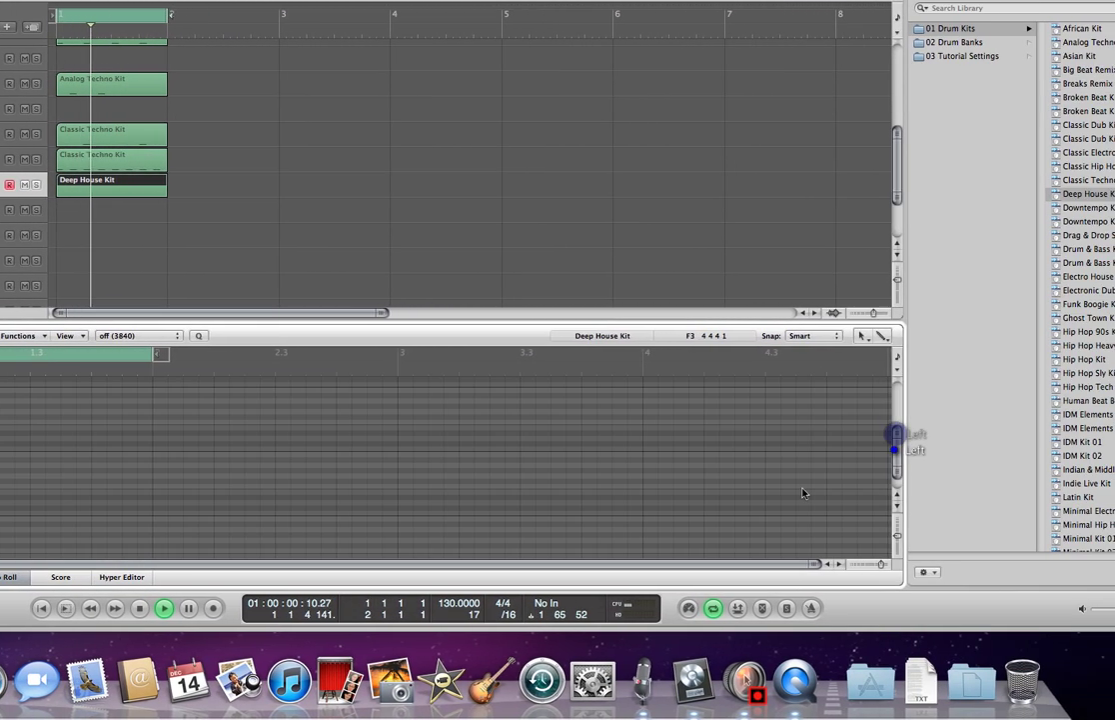
{"action": "left_click_drag", "start_coordinate": [646, 565], "coordinate": [471, 564]}
{"action": "left_click", "coordinate": [210, 508]}
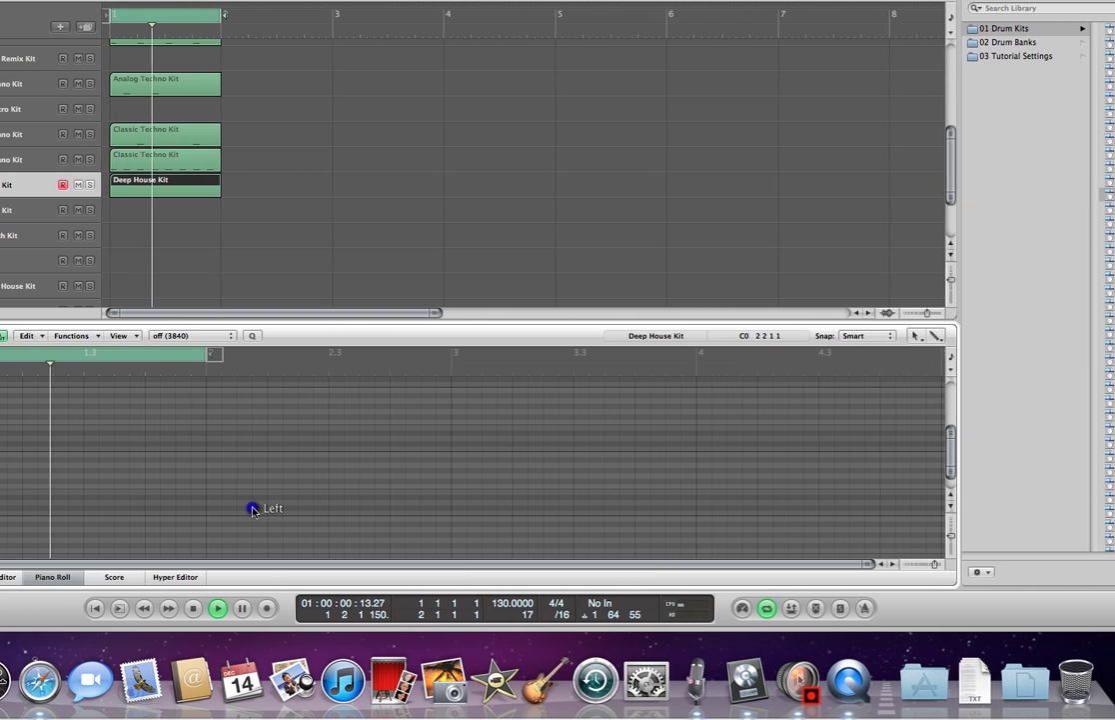
{"action": "left_click", "coordinate": [160, 458]}
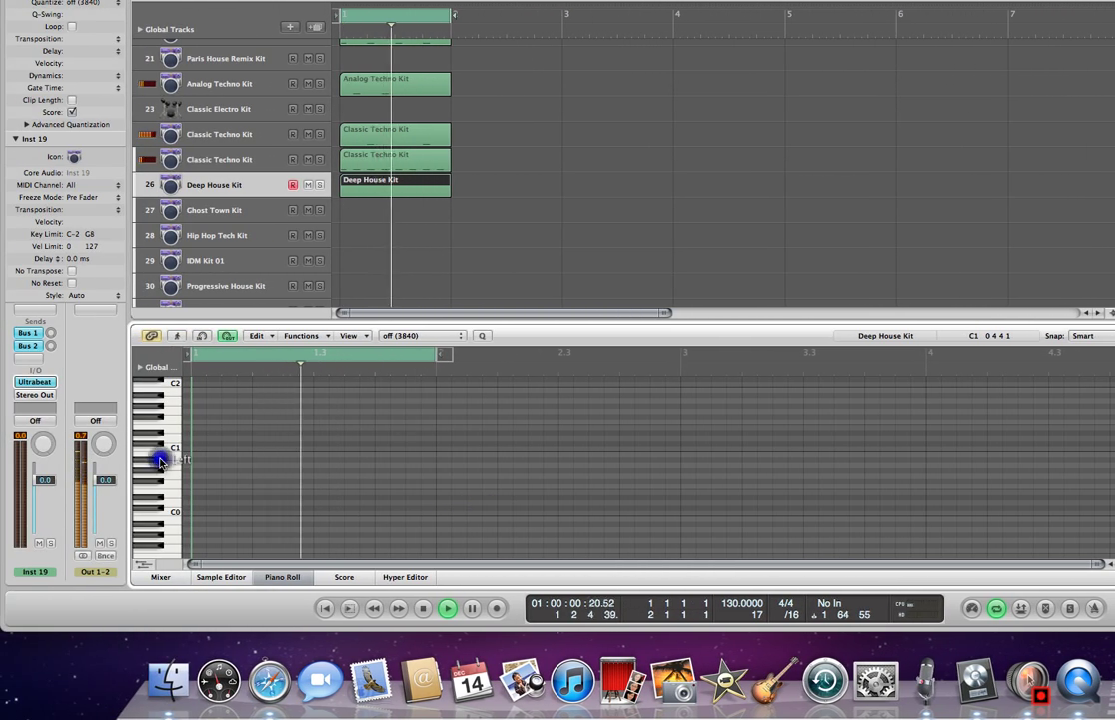
{"action": "left_click", "coordinate": [162, 417]}
{"action": "left_click", "coordinate": [159, 415]}
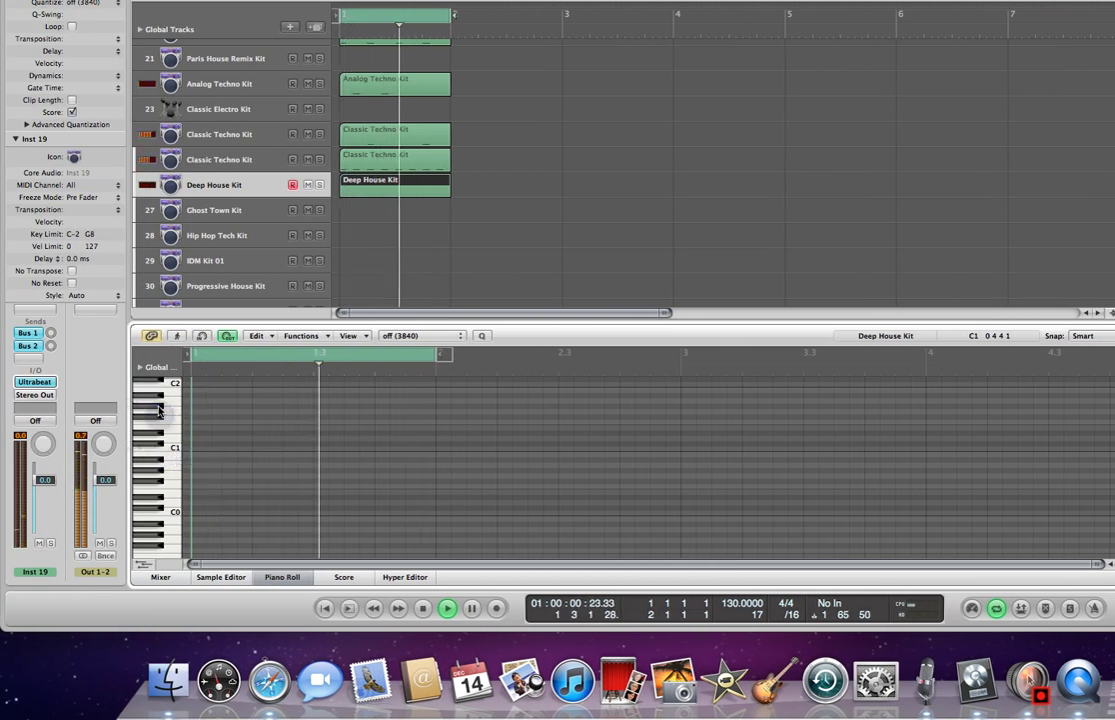
{"action": "left_click", "coordinate": [151, 410]}
{"action": "left_click", "coordinate": [151, 410]}
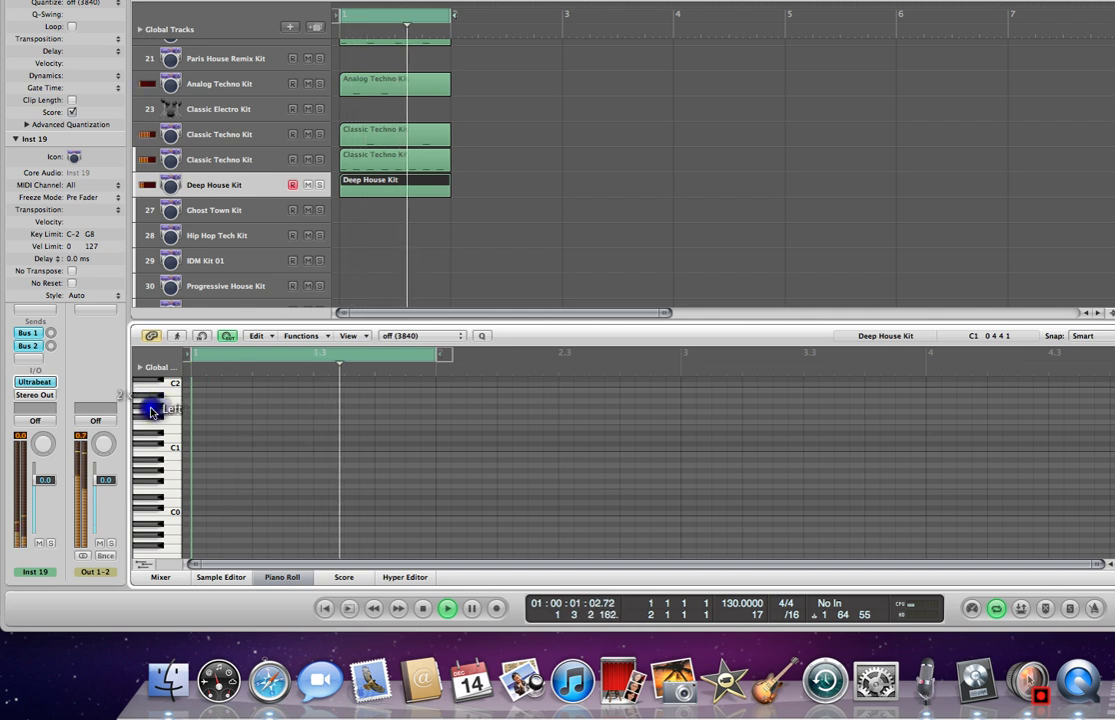
{"action": "left_click", "coordinate": [151, 410]}
{"action": "left_click", "coordinate": [150, 409]}
{"action": "left_click", "coordinate": [151, 410]}
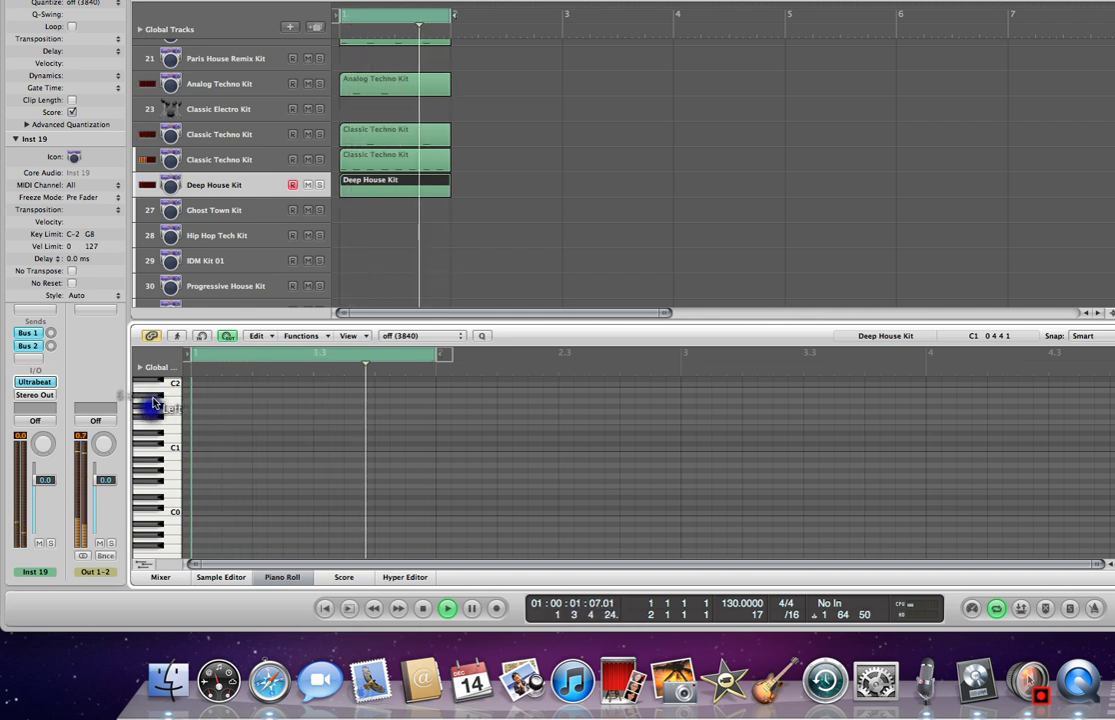
{"action": "left_click", "coordinate": [151, 395]}
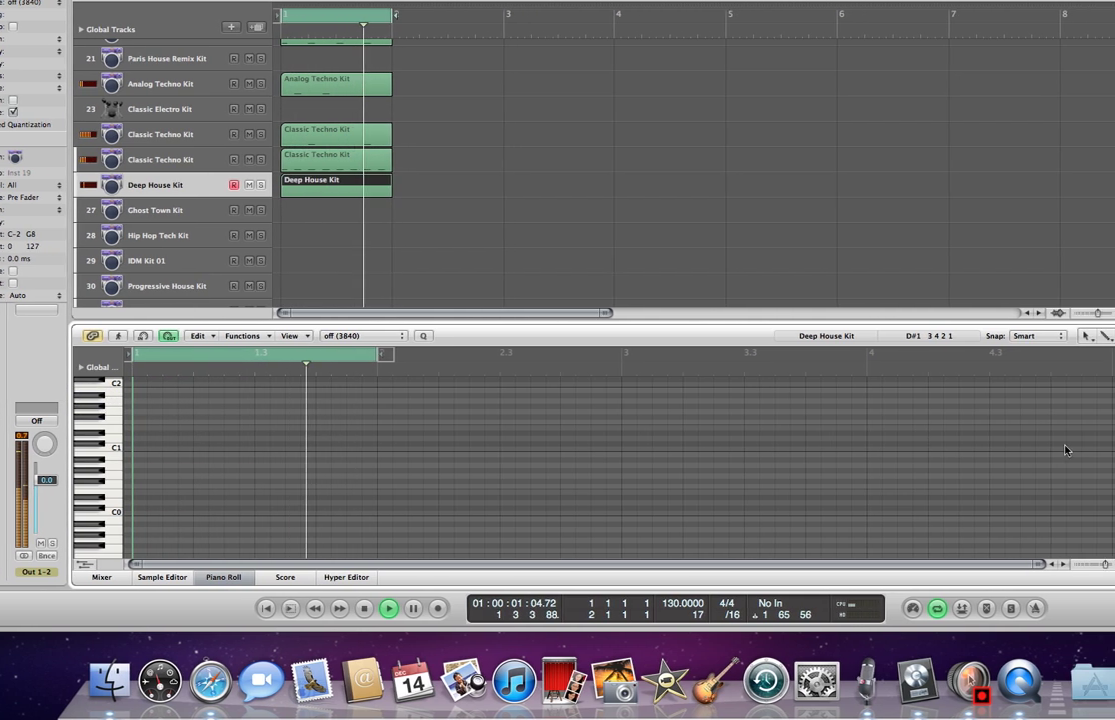
Audition the Deep House Kit sounds between D#2 and G#2 on the Piano Roll keyboard.
{"action": "left_click_drag", "start_coordinate": [1019, 458], "coordinate": [1019, 449]}
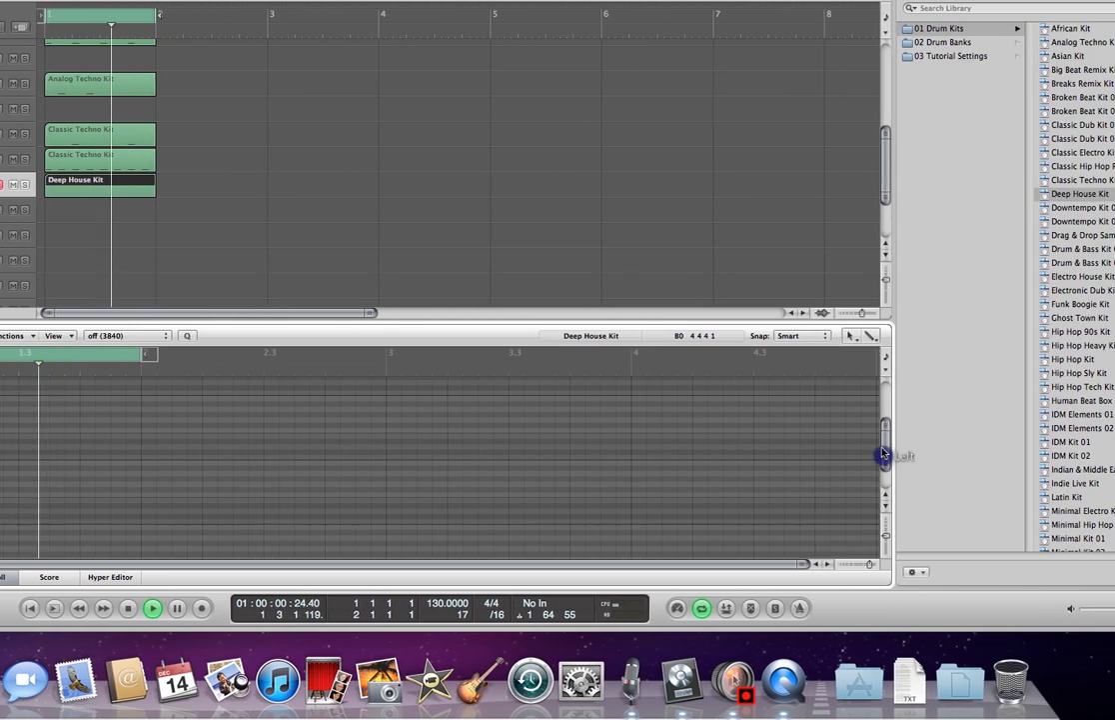
{"action": "left_click_drag", "start_coordinate": [882, 449], "coordinate": [882, 443]}
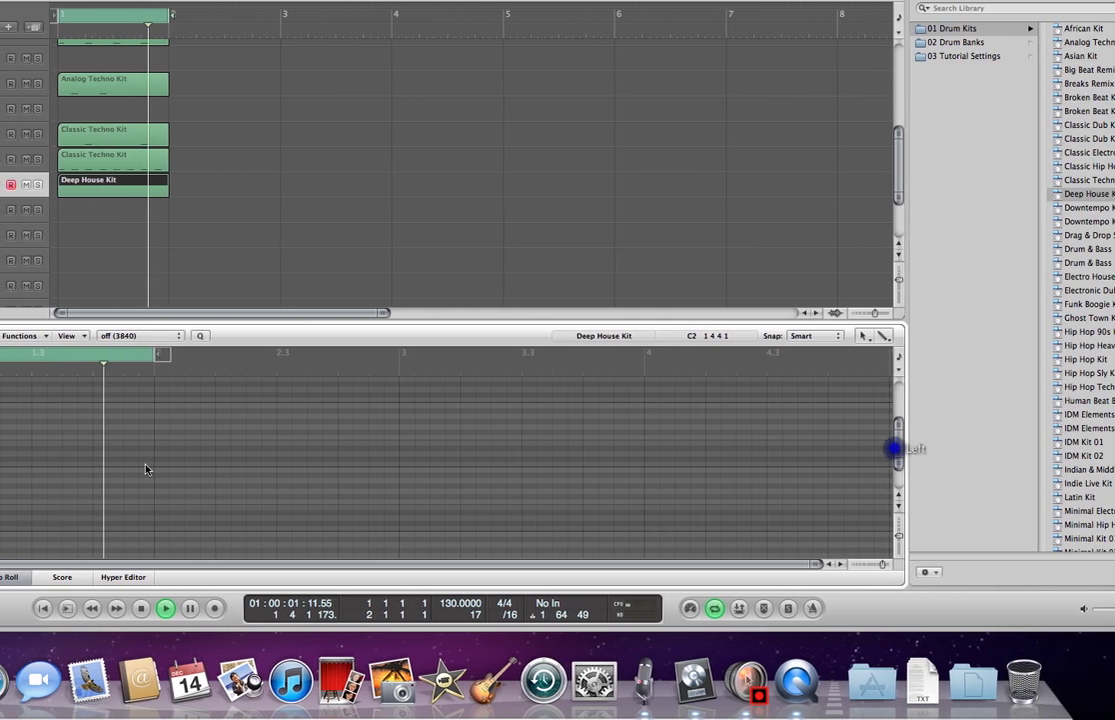
{"action": "left_click", "coordinate": [72, 447]}
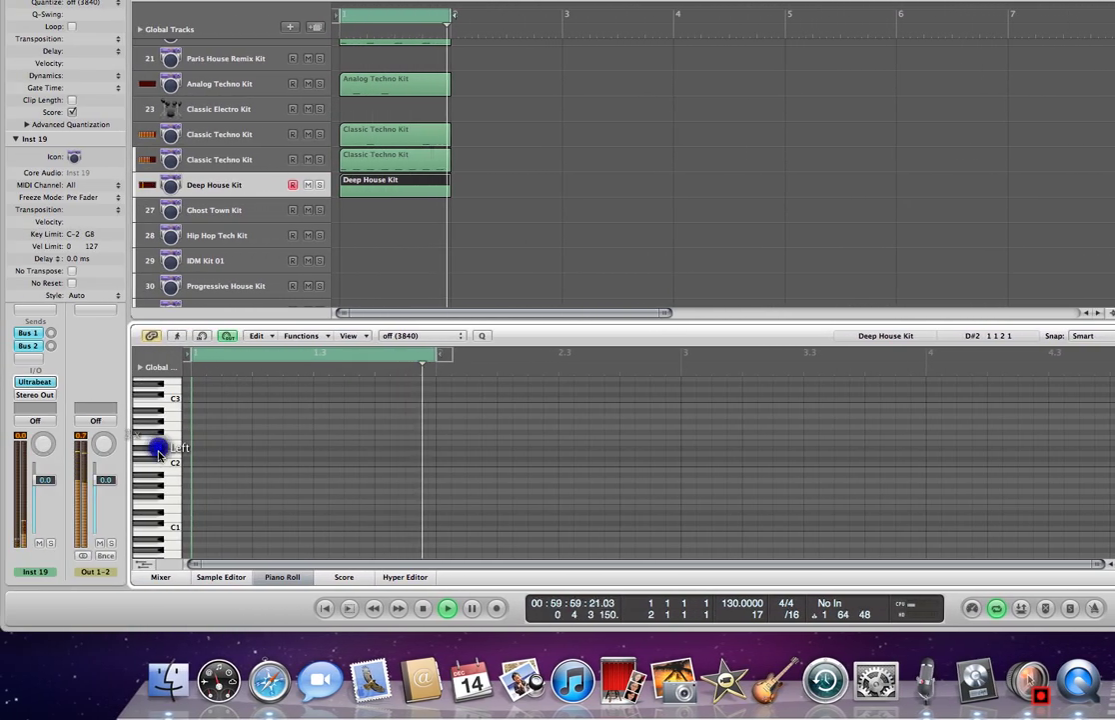
{"action": "left_click", "coordinate": [151, 432]}
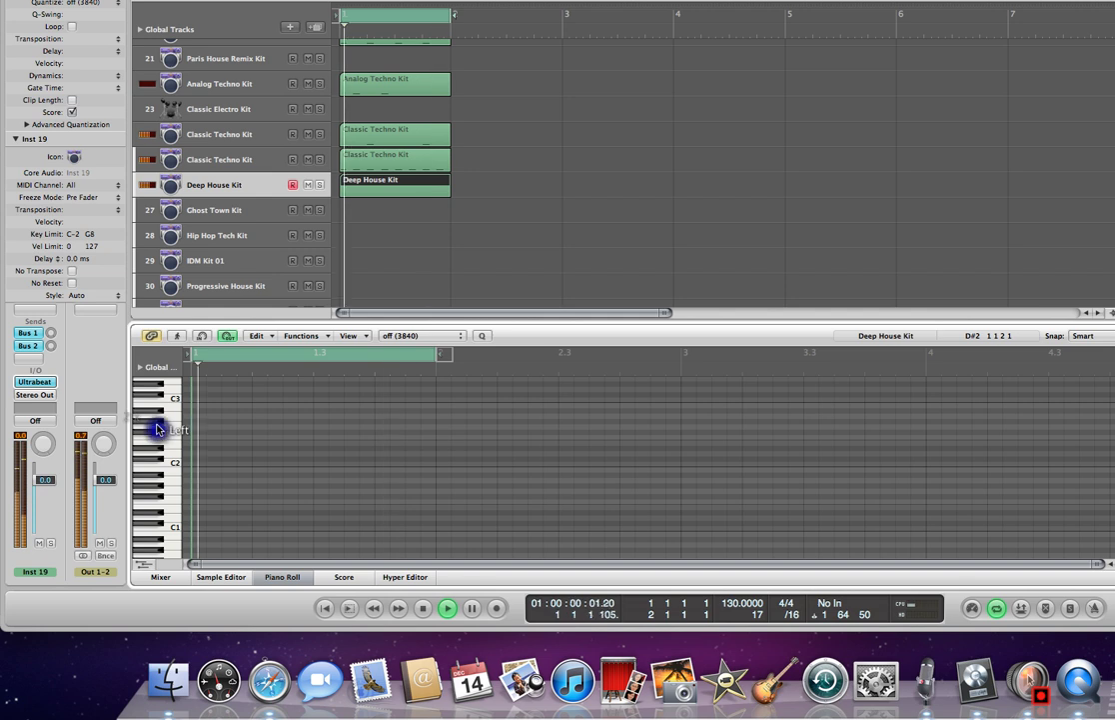
{"action": "left_click", "coordinate": [157, 421]}
Draw G#2 notes at positions 1 1 1, 1 1 2 and 1 1 4 in the Deep House Kit region with the Pencil tool.
{"action": "right_click", "coordinate": [215, 429]}
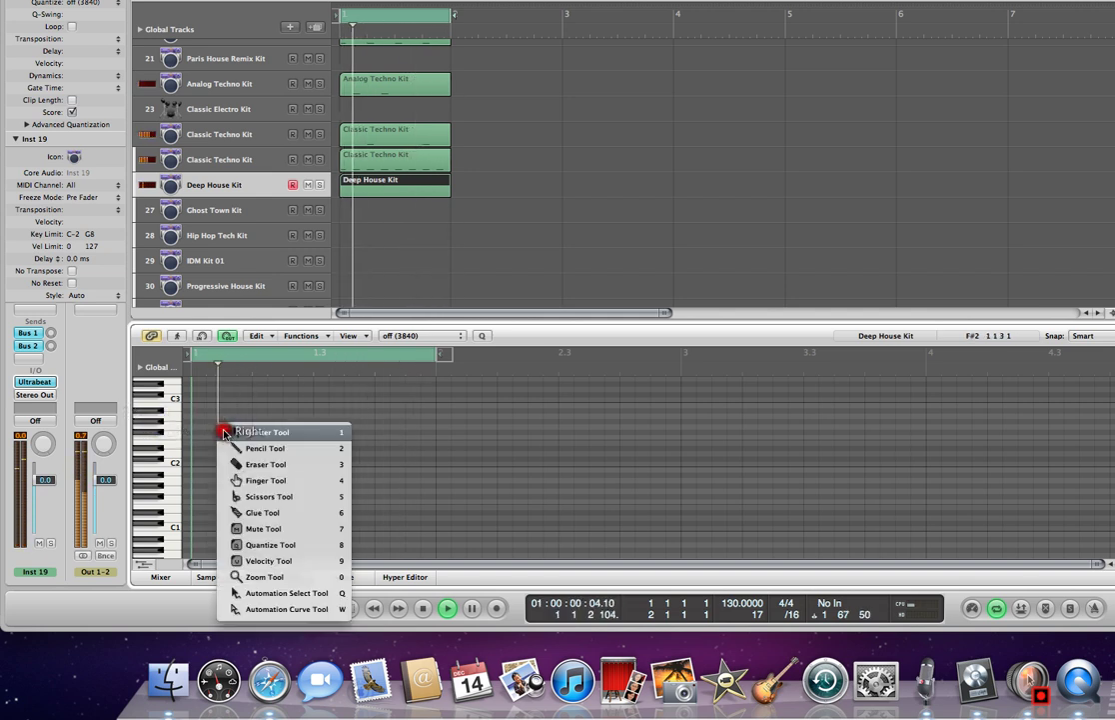
{"action": "left_click", "coordinate": [233, 437]}
{"action": "left_click", "coordinate": [211, 410]}
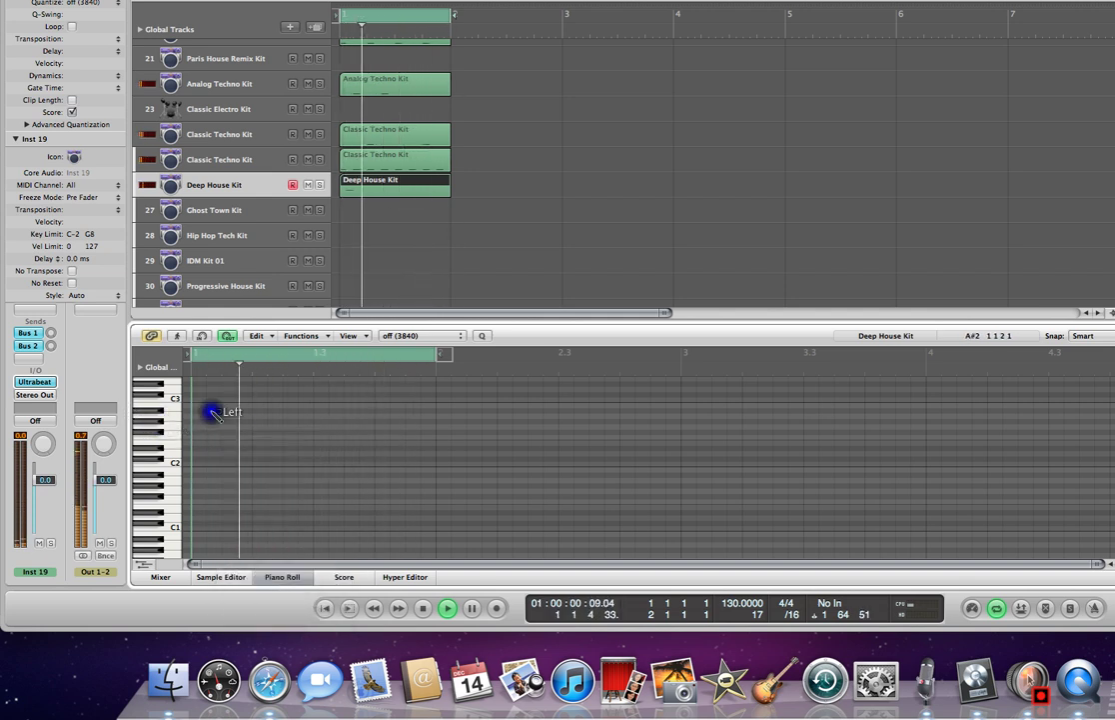
{"action": "left_click", "coordinate": [214, 413]}
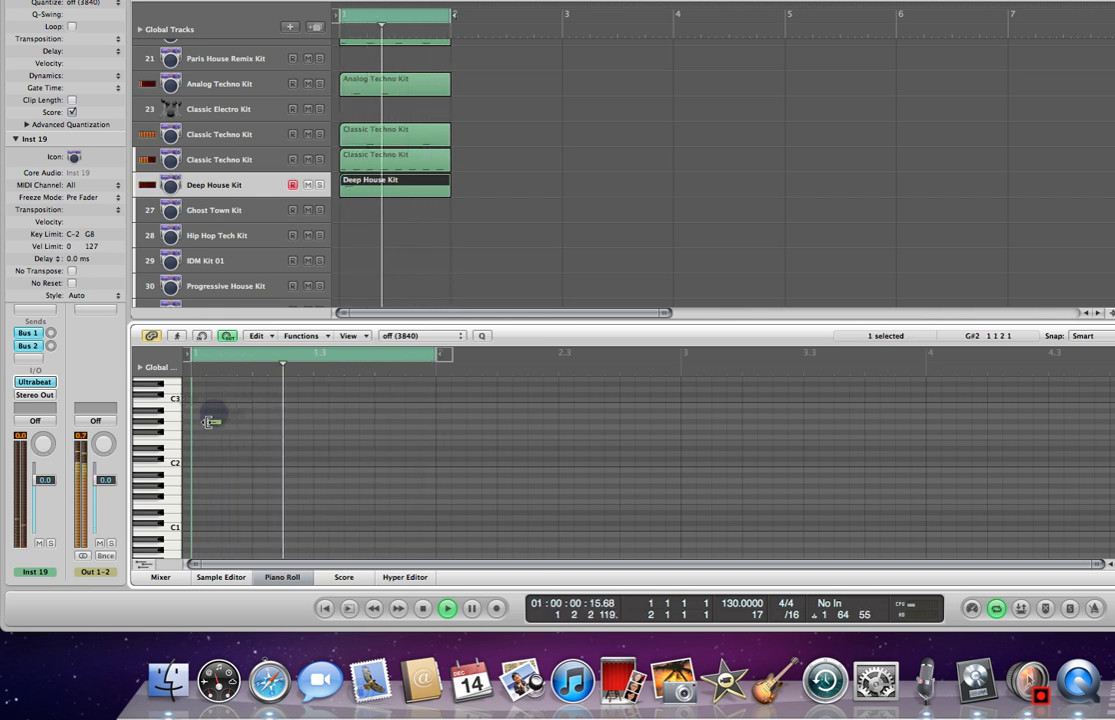
{"action": "left_click", "coordinate": [202, 422]}
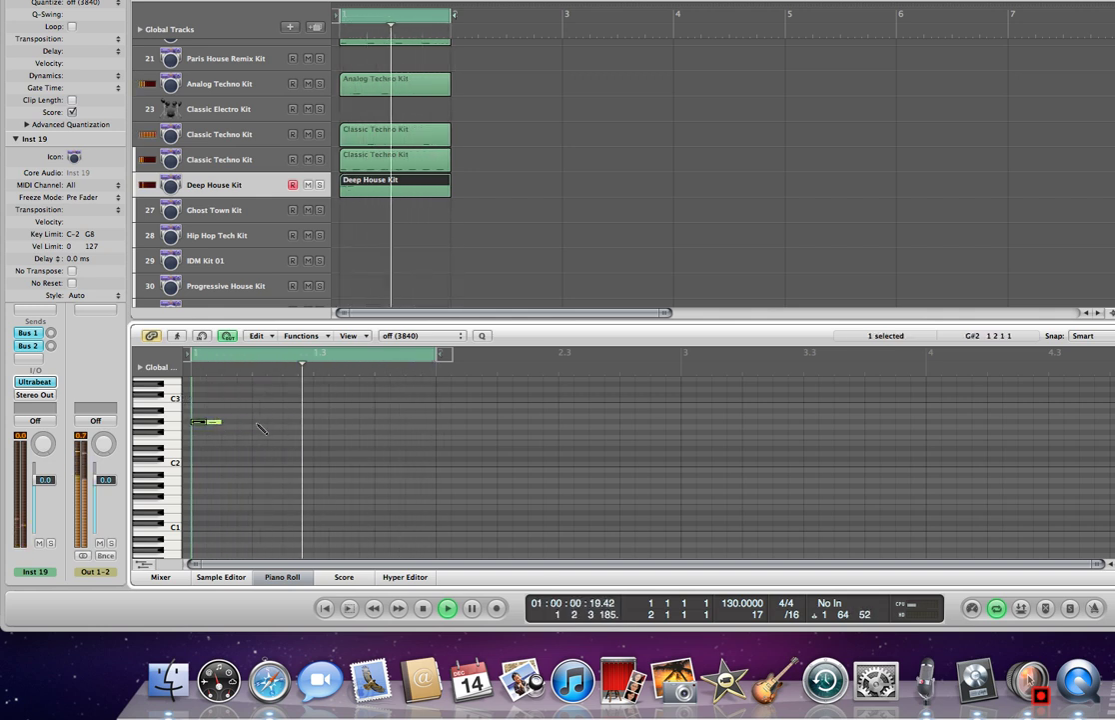
{"action": "left_click", "coordinate": [216, 422]}
{"action": "left_click", "coordinate": [243, 422]}
{"action": "mouse_move", "coordinate": [250, 424]}
{"action": "left_mouse_down"}
{"action": "mouse_move", "coordinate": [266, 424]}
{"action": "mouse_move", "coordinate": [251, 422]}
{"action": "left_mouse_up"}
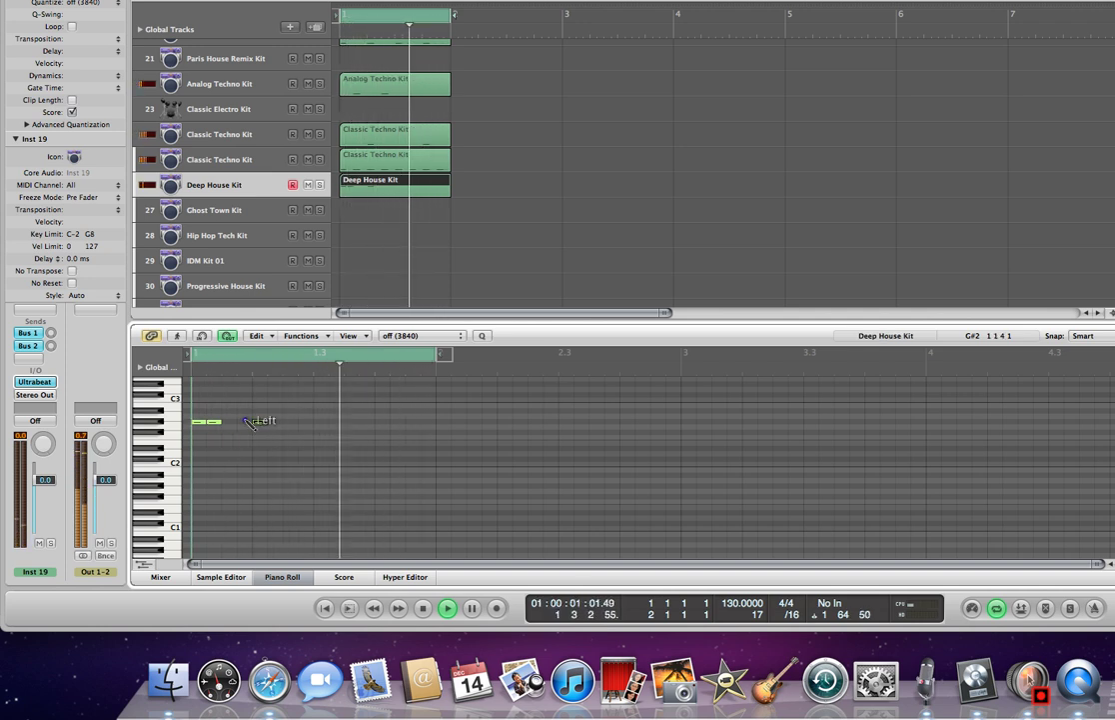
{"action": "left_click", "coordinate": [244, 422]}
{"action": "left_click", "coordinate": [256, 422]}
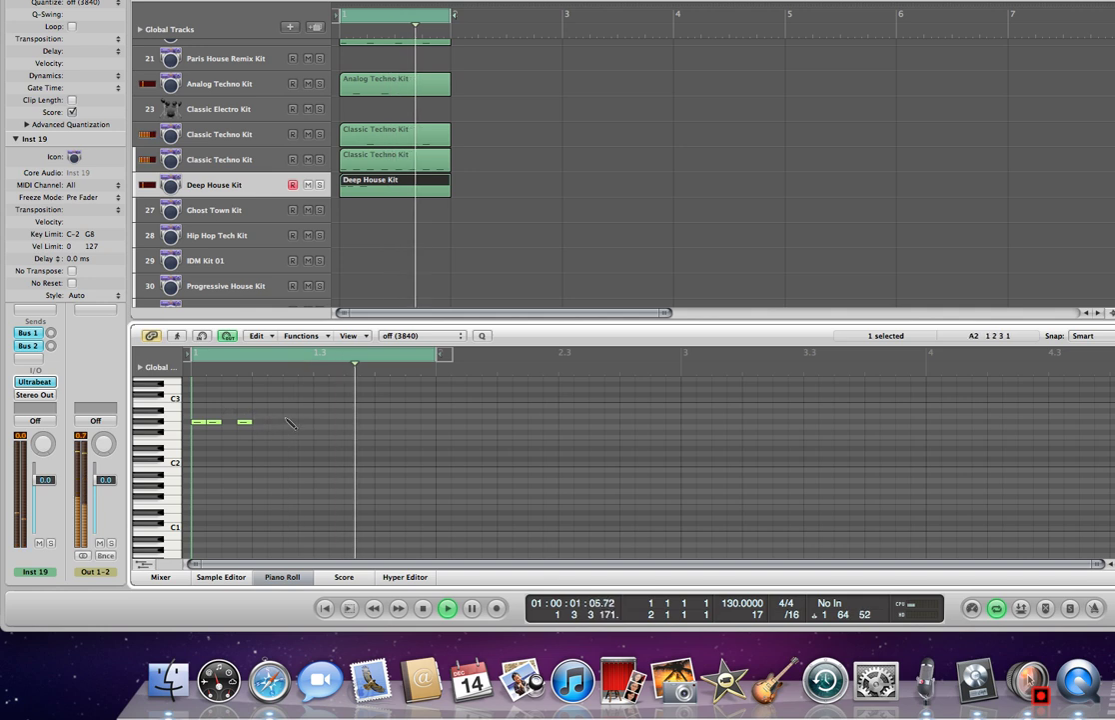
Continue the Deep House Kit pattern with G#2 notes at 1 2 3, 1 3 1, 1 3 2, 1 3 4, 1 4 1 and 1 4 3.
{"action": "left_click", "coordinate": [285, 422]}
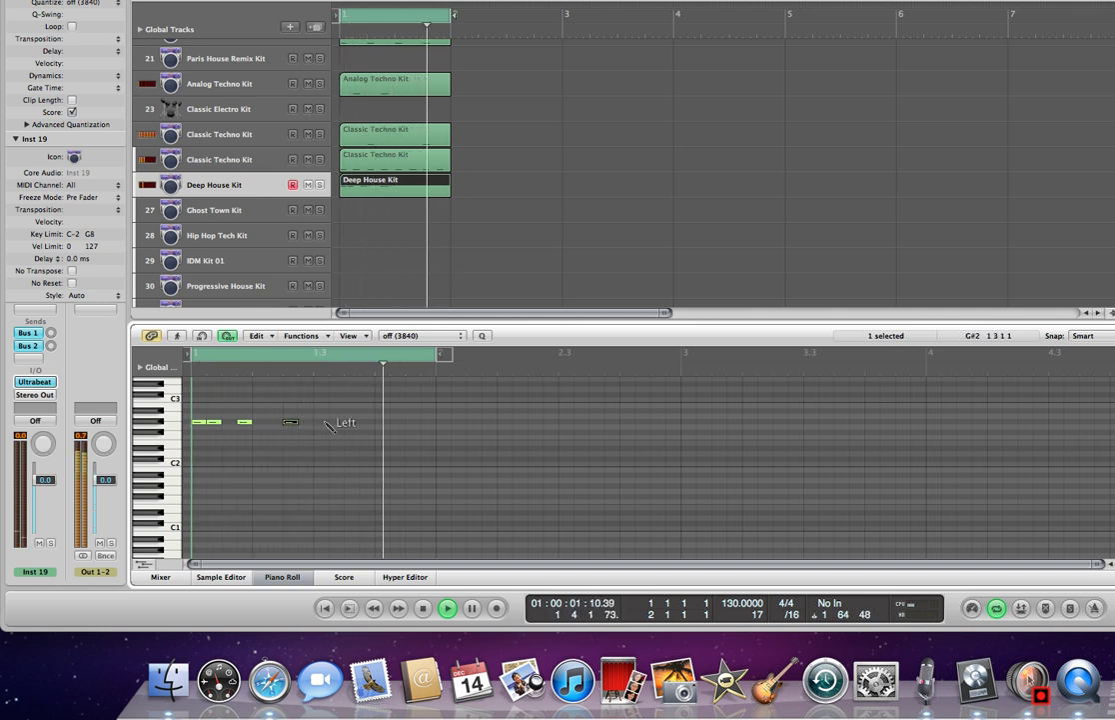
{"action": "left_click", "coordinate": [320, 422]}
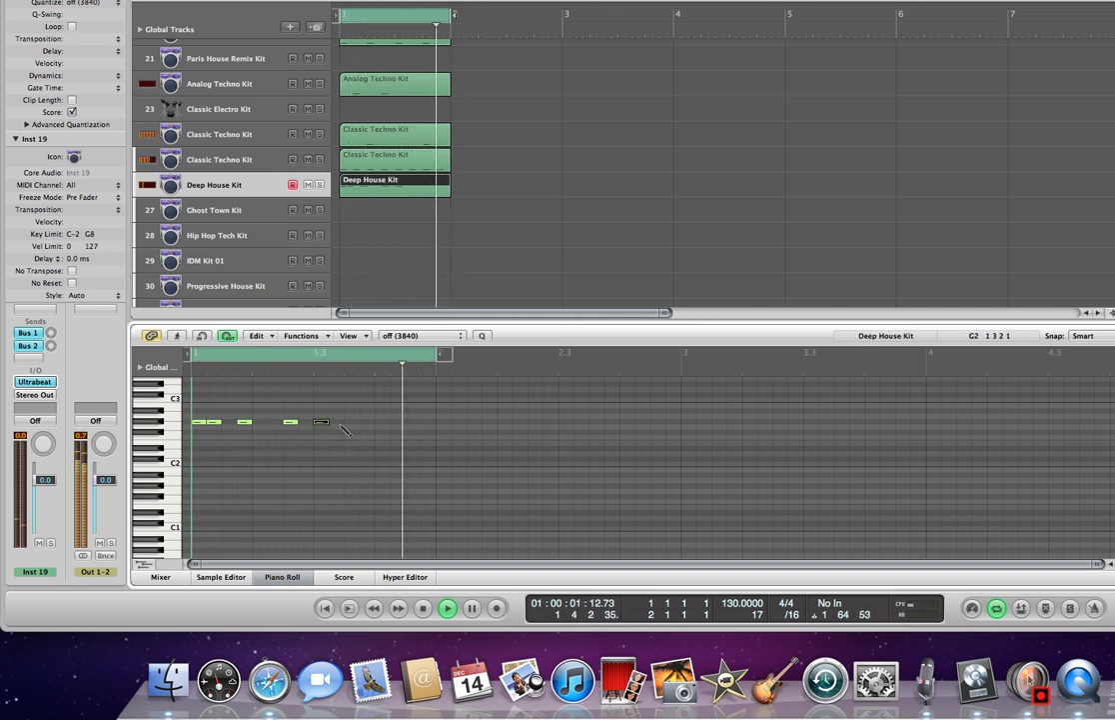
{"action": "left_click", "coordinate": [338, 425]}
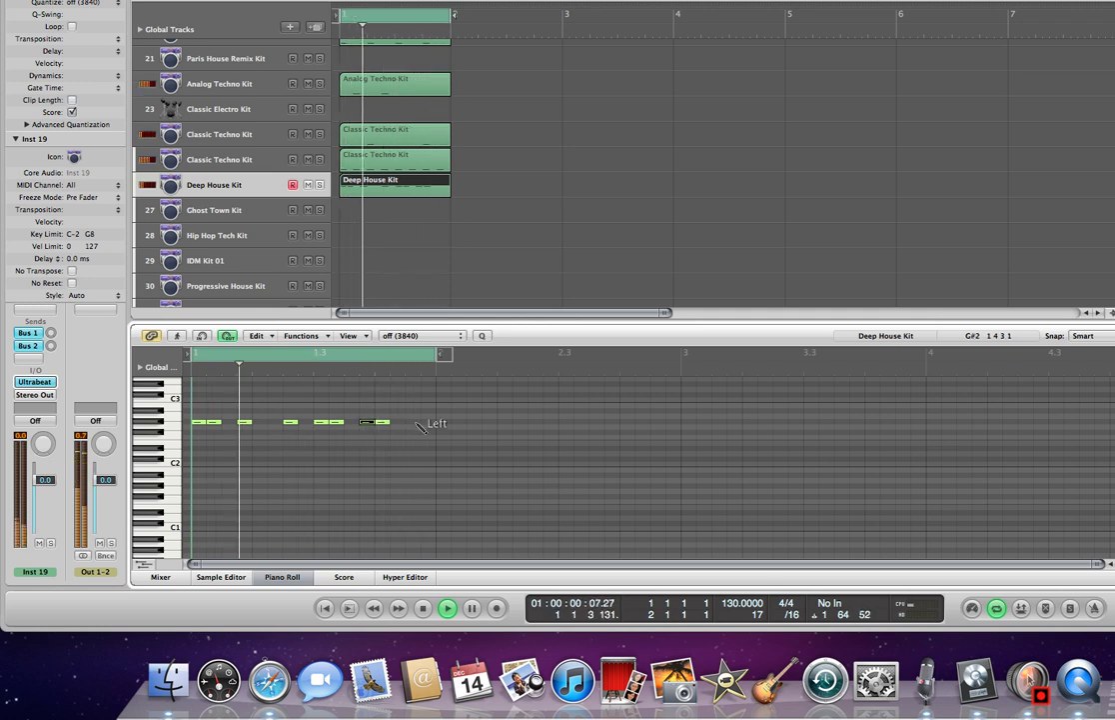
{"action": "right_click", "coordinate": [400, 443]}
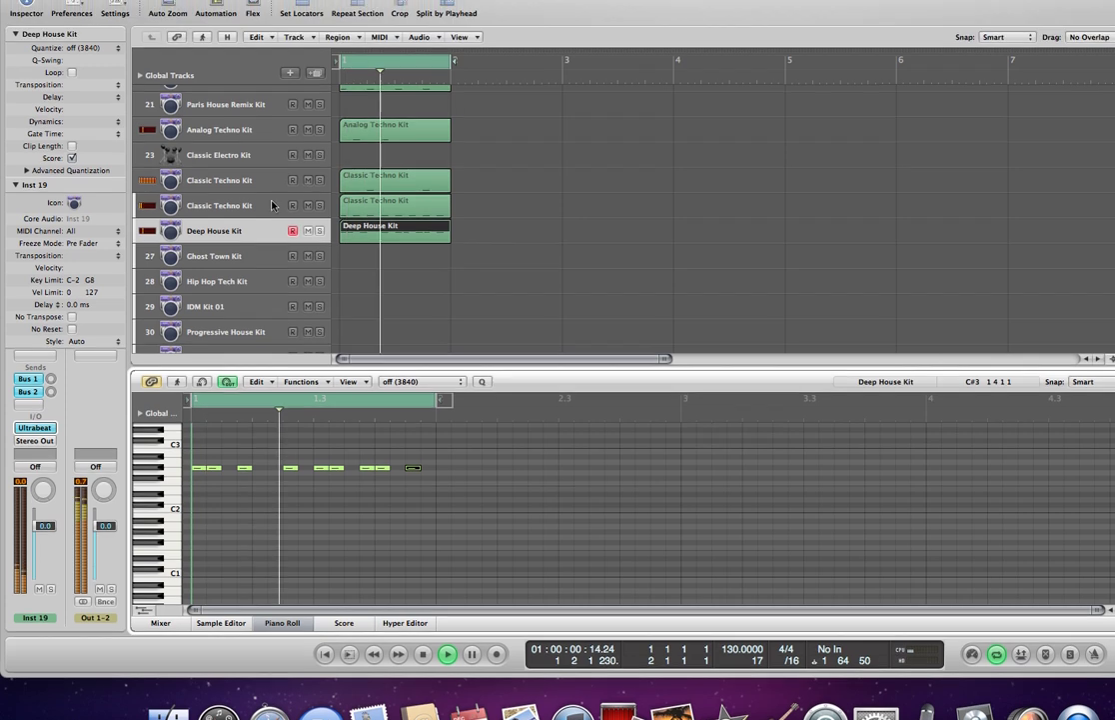
Lower the volume of the duplicate Classic Techno Kit track to -7.6 dB while listening to it in solo.
{"action": "left_click", "coordinate": [261, 160]}
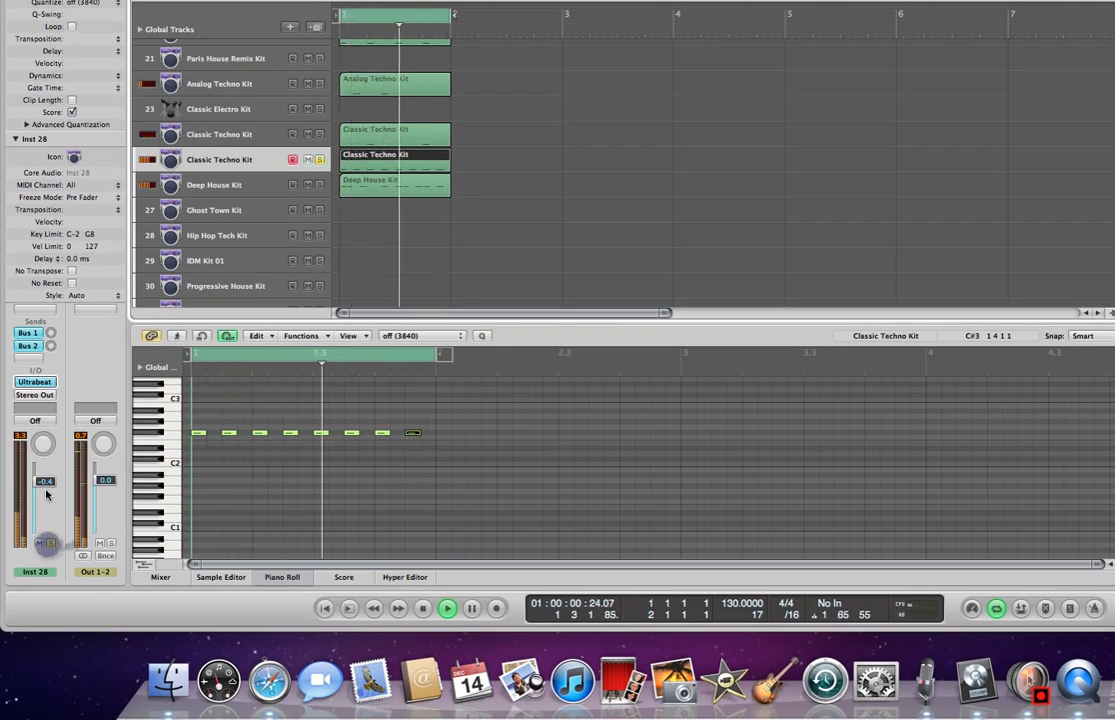
{"action": "left_click_drag", "start_coordinate": [46, 491], "coordinate": [45, 484]}
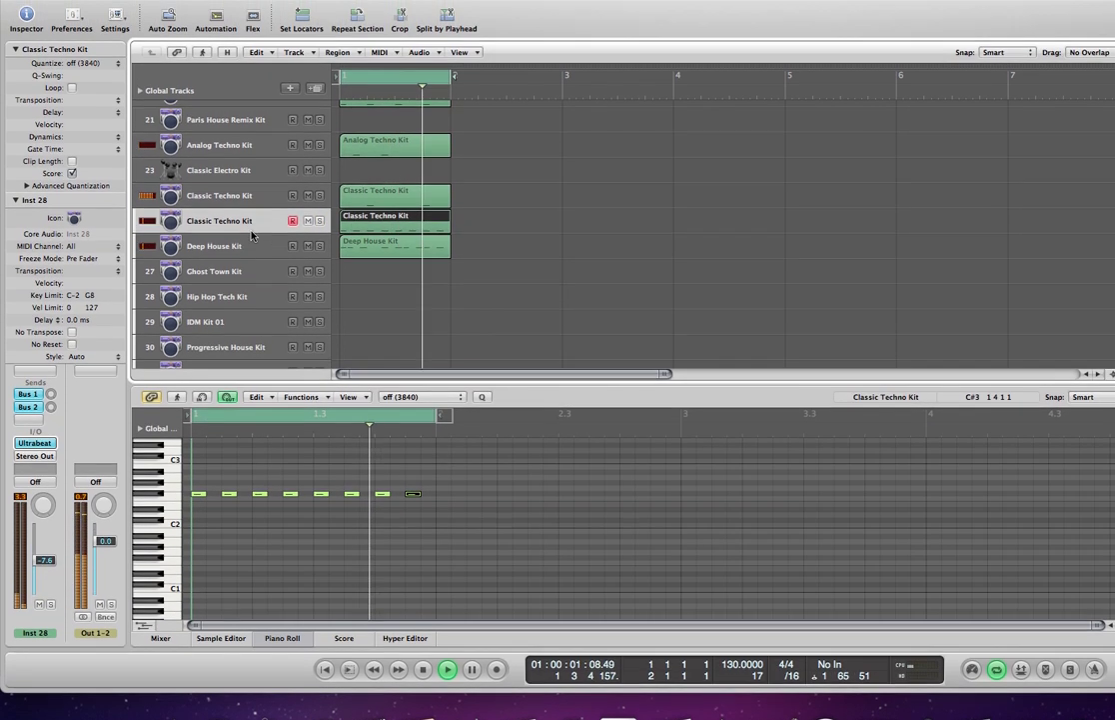
Try the Ghost Town Kit, create a one-bar MIDI region at bar 1 on the Hip Hop Tech Kit track and audition its G#1 sound.
{"action": "left_click", "coordinate": [249, 224]}
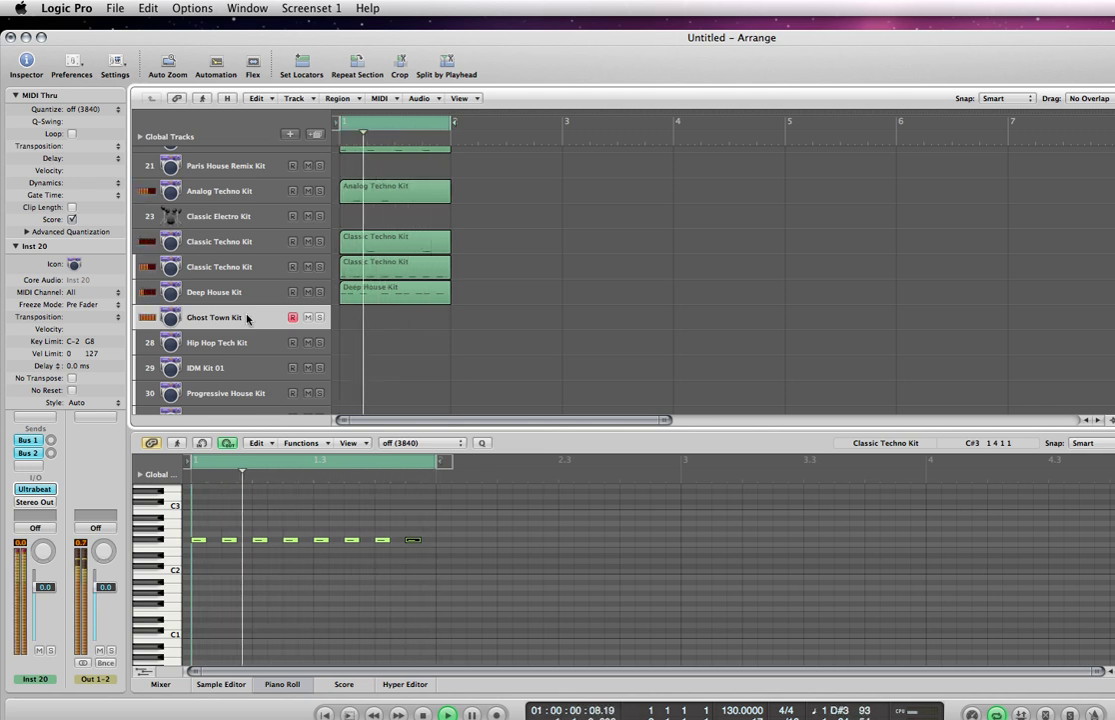
{"action": "left_click", "coordinate": [262, 343]}
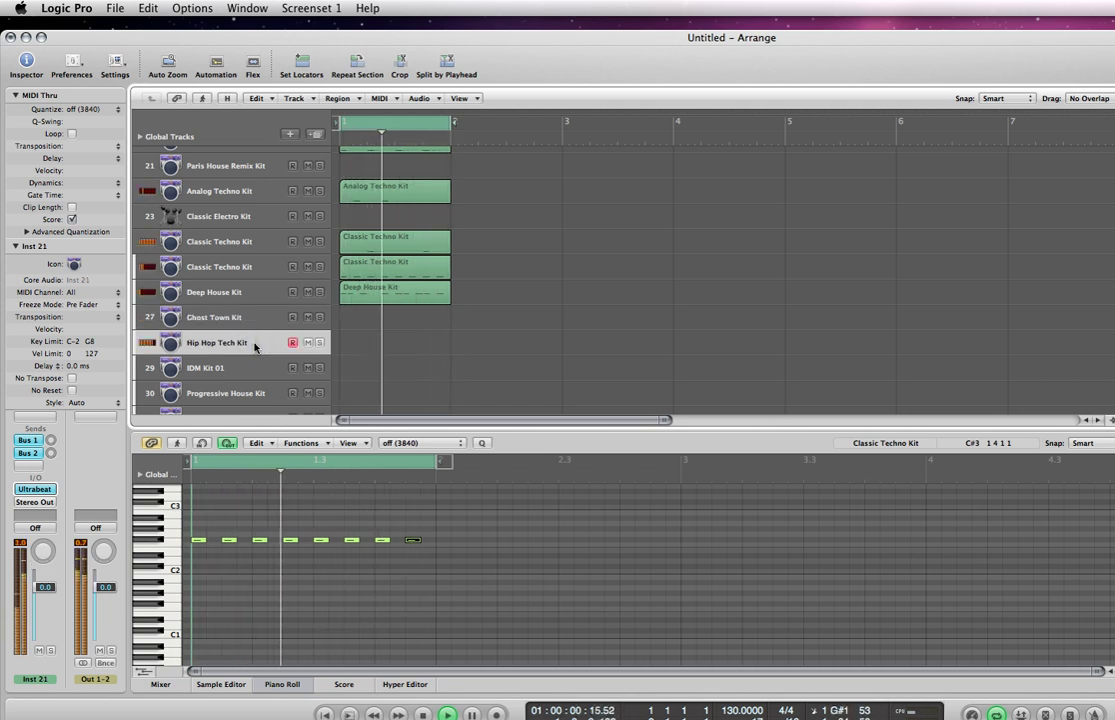
{"action": "left_click", "coordinate": [374, 343]}
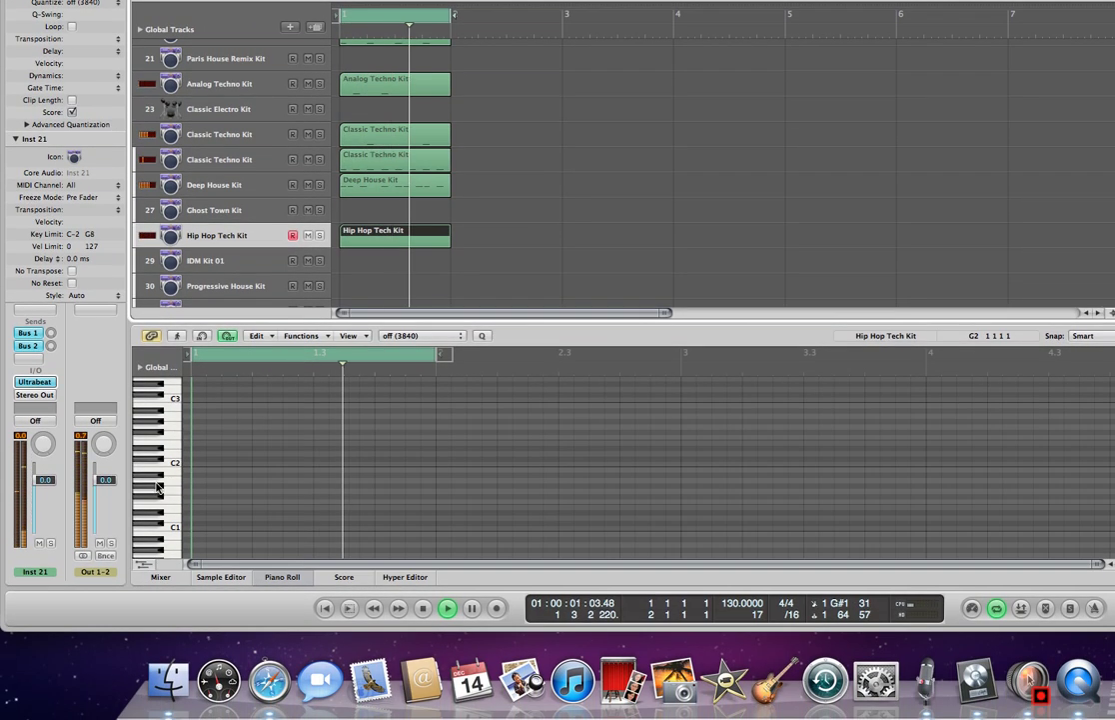
{"action": "left_click", "coordinate": [159, 485]}
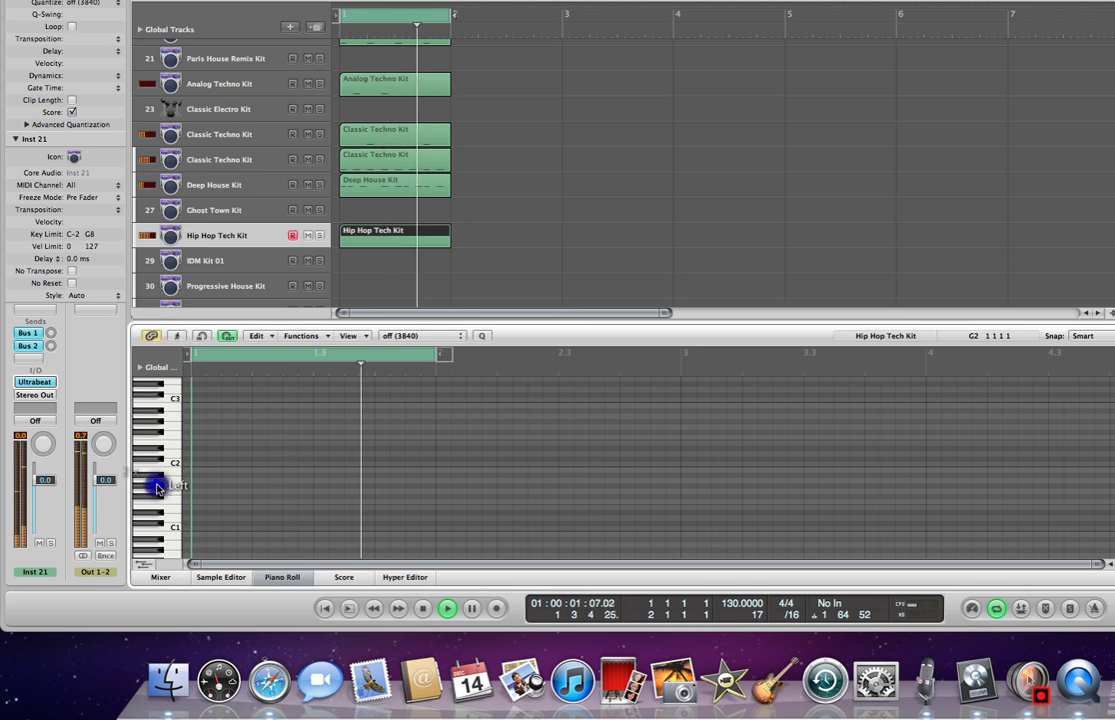
{"action": "left_click", "coordinate": [157, 485]}
Draw four G#1 notes on the offbeats, halfway between the beats, in the Hip Hop Tech Kit region with the Pencil tool.
{"action": "right_click", "coordinate": [224, 490]}
{"action": "left_click", "coordinate": [241, 501]}
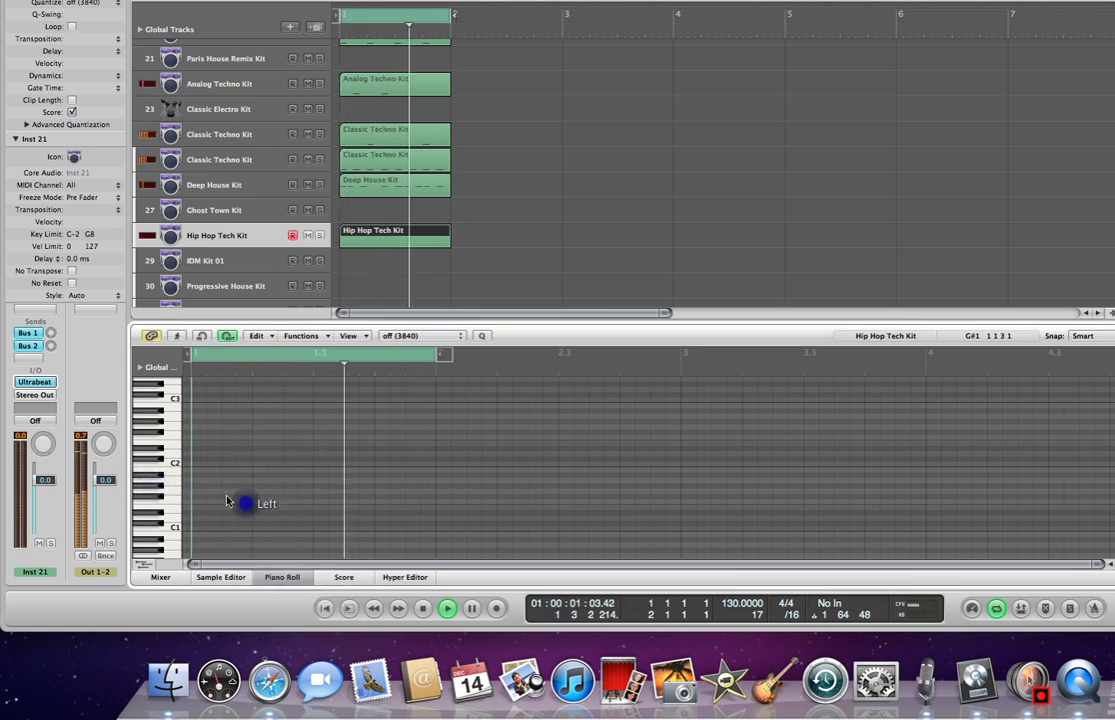
{"action": "left_click", "coordinate": [227, 487]}
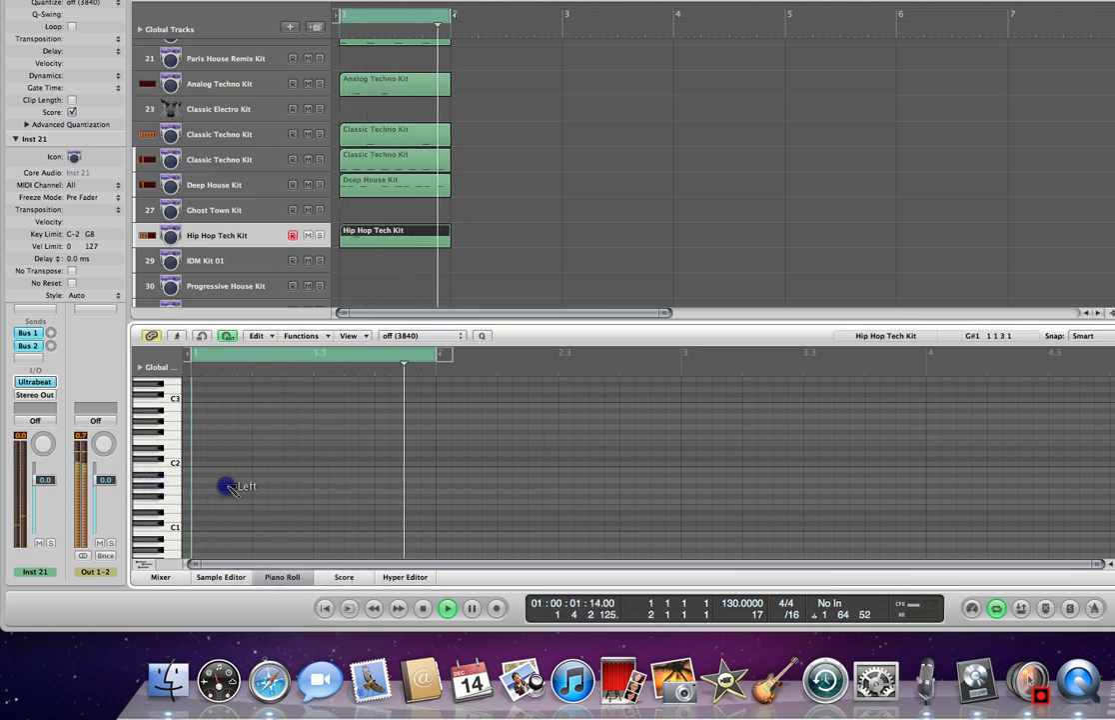
{"action": "left_click", "coordinate": [288, 487]}
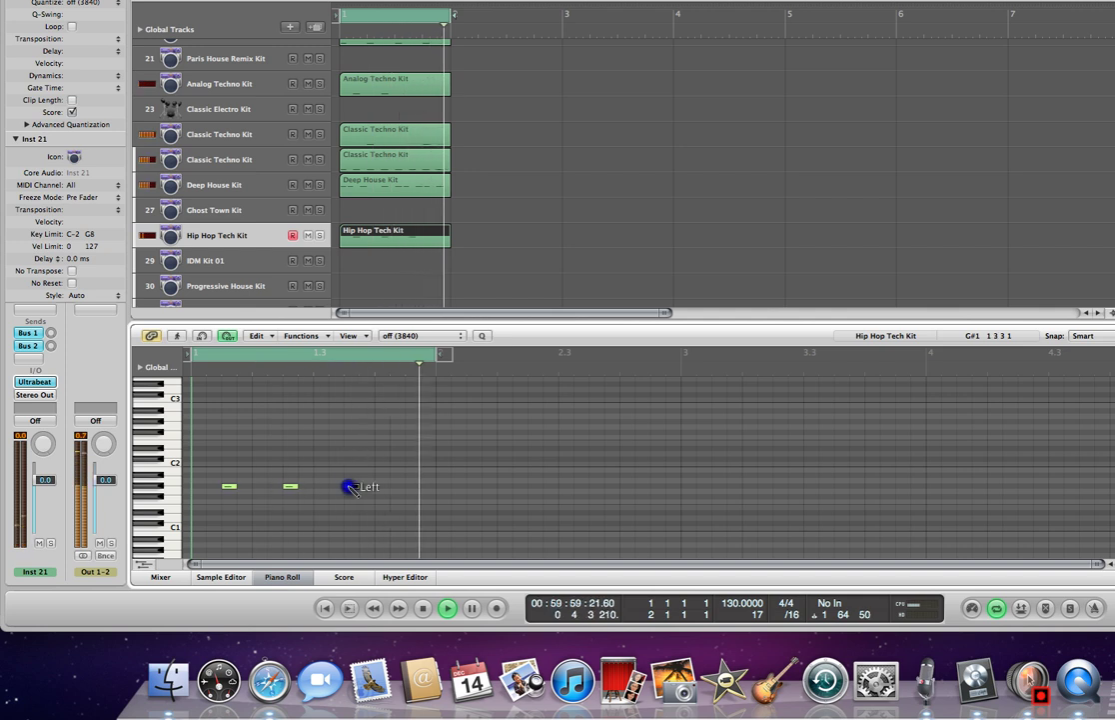
Balance the levels by setting the first Classic Techno Kit track's volume to -3.1 dB and the Hip Hop Tech Kit's to +4.3 dB.
{"action": "left_click", "coordinate": [47, 481]}
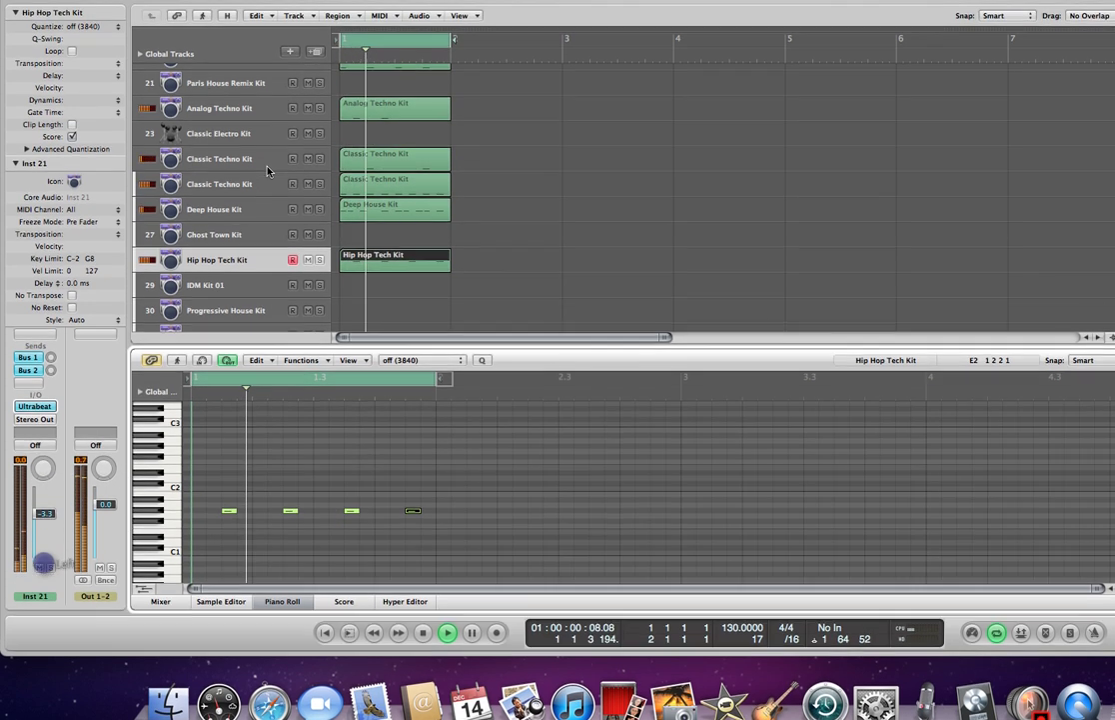
{"action": "left_click", "coordinate": [261, 136]}
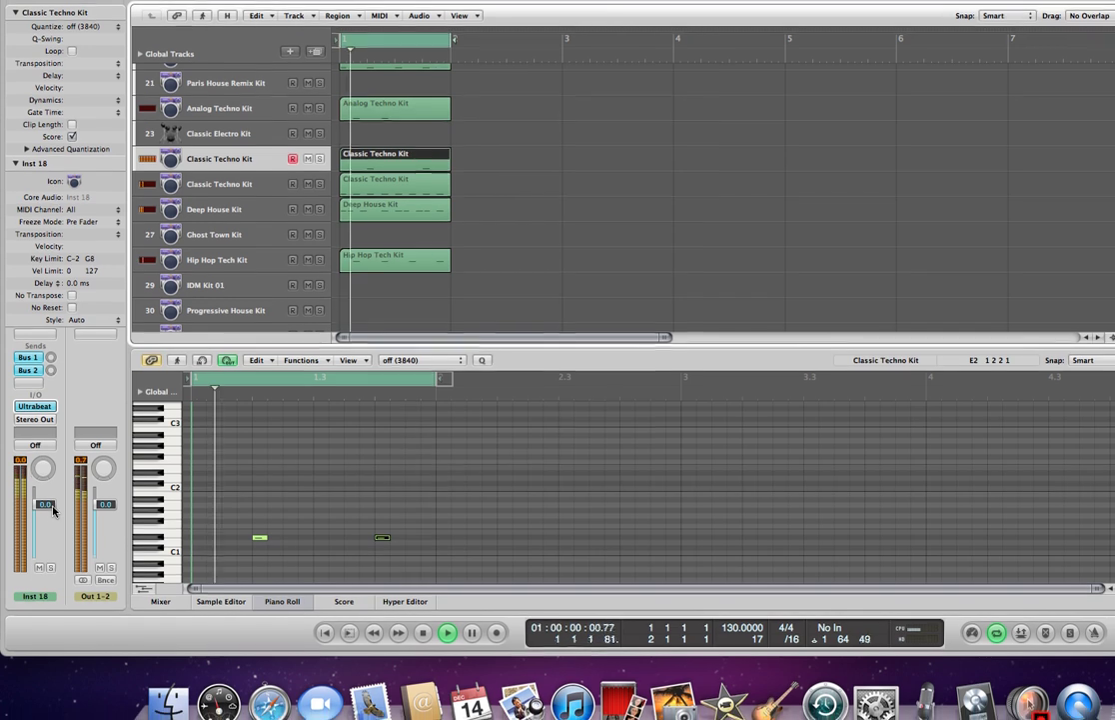
{"action": "left_click", "coordinate": [50, 507]}
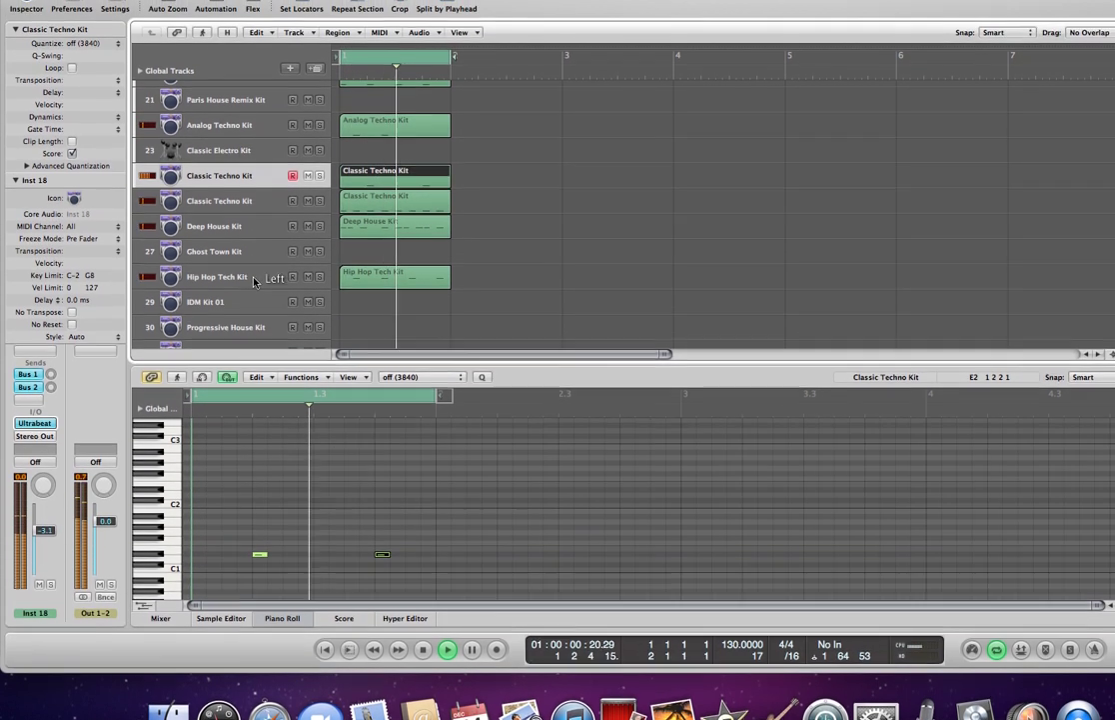
{"action": "left_click", "coordinate": [250, 235]}
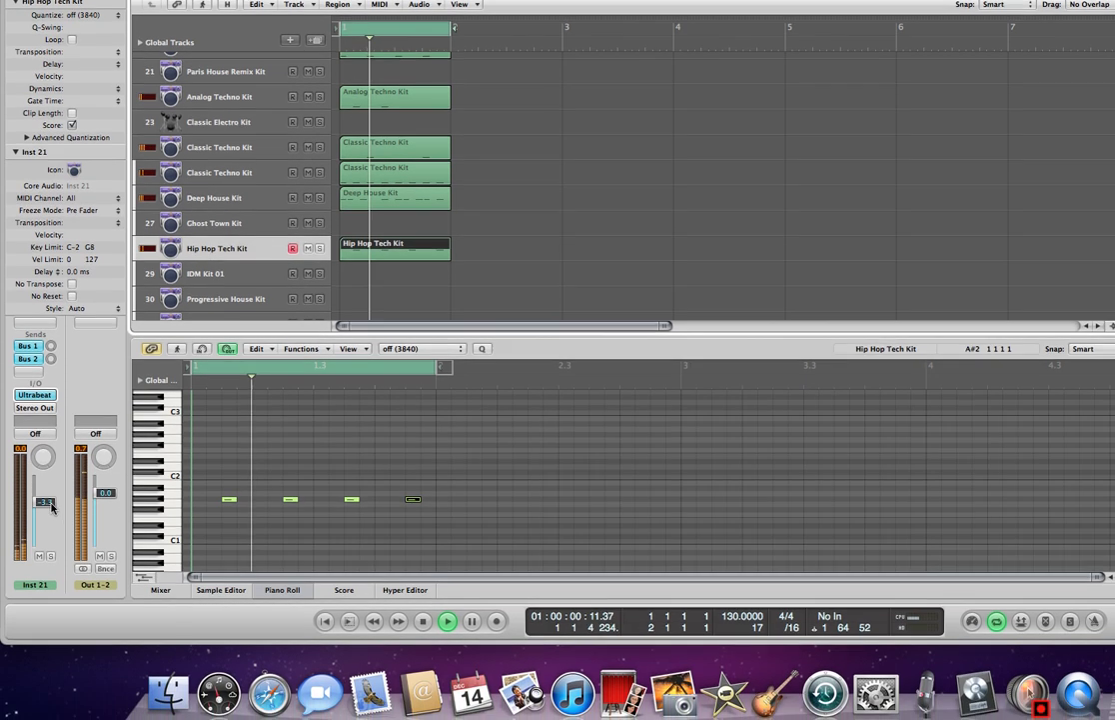
{"action": "left_click", "coordinate": [45, 525]}
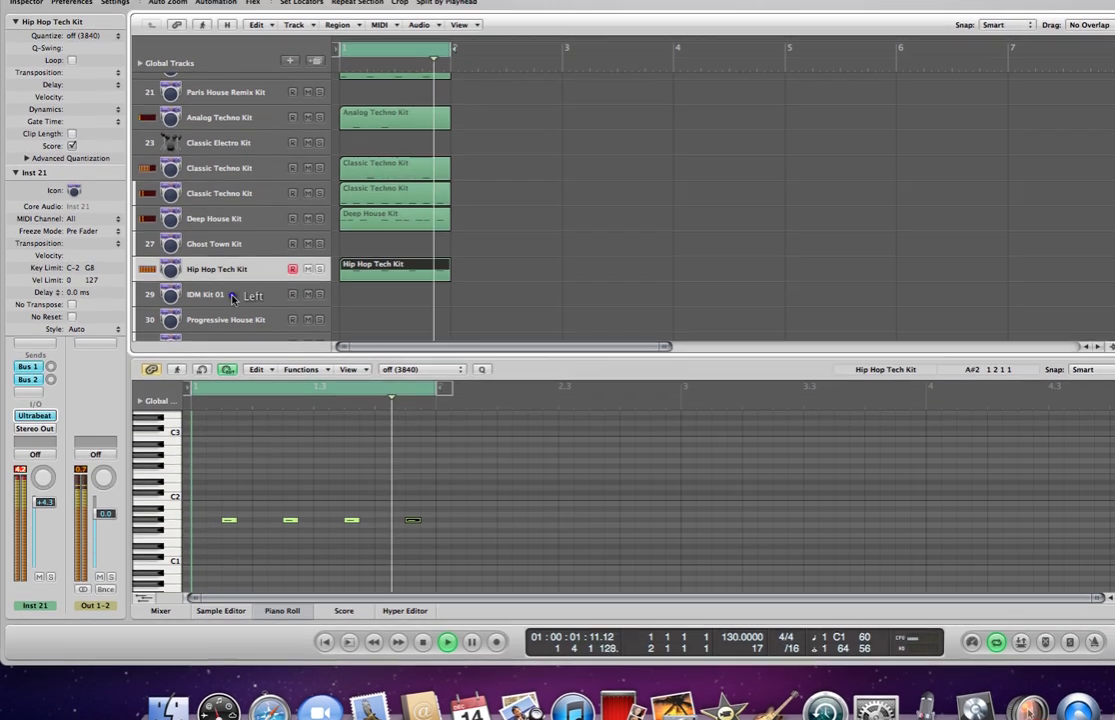
Create a one-bar MIDI region at bar 1 on the IDM Kit 01 track and draw a C1 note on each of the four beats.
{"action": "left_click", "coordinate": [241, 262]}
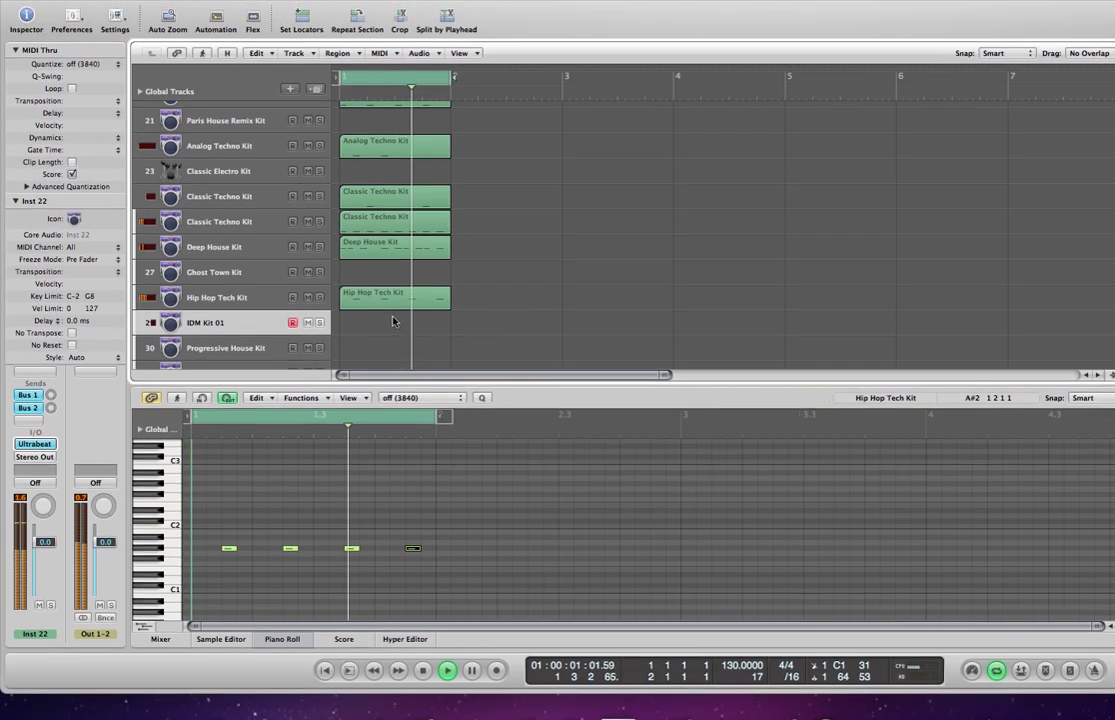
{"action": "left_click", "coordinate": [382, 307]}
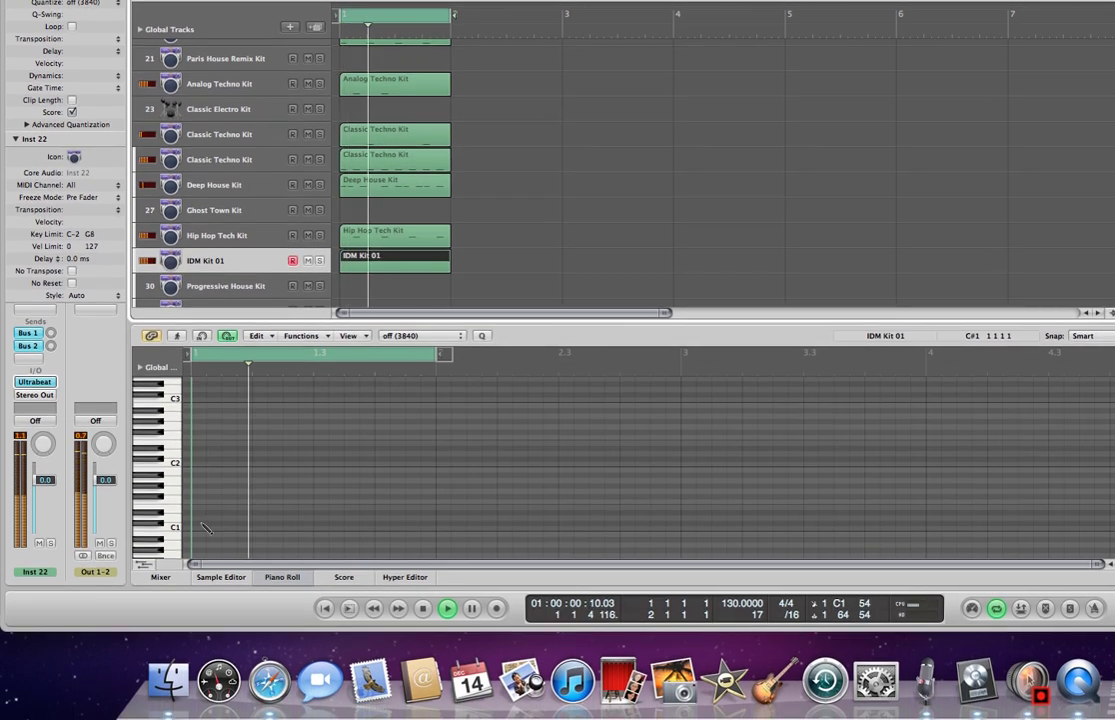
{"action": "left_click", "coordinate": [198, 524]}
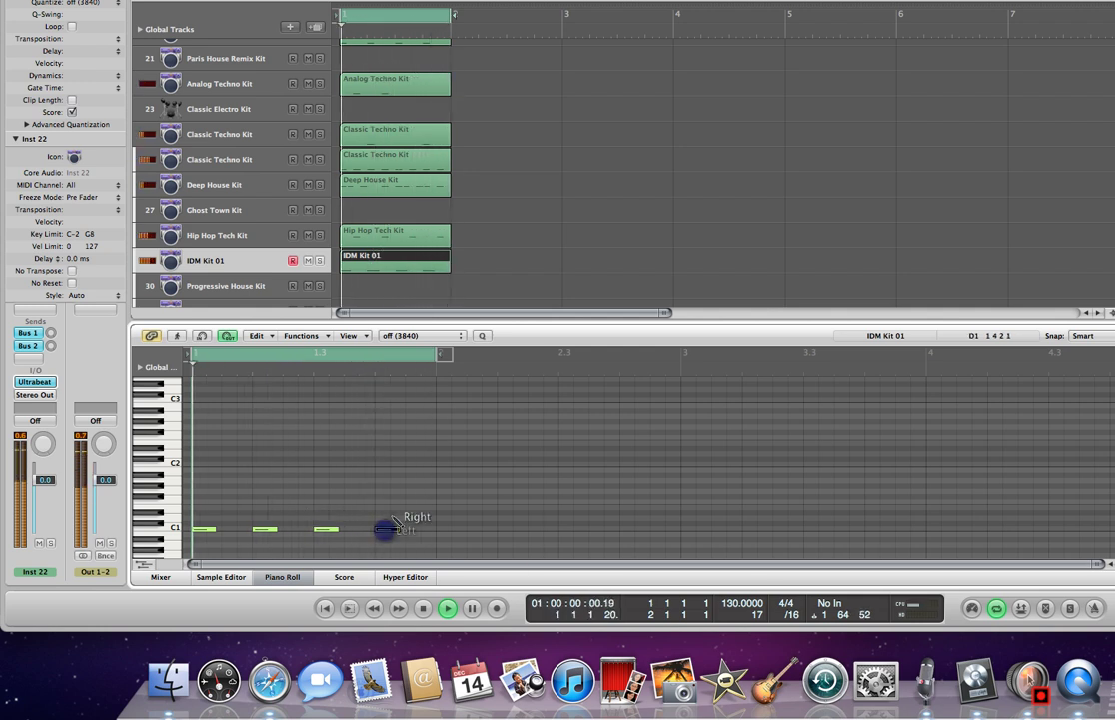
{"action": "left_click", "coordinate": [392, 517]}
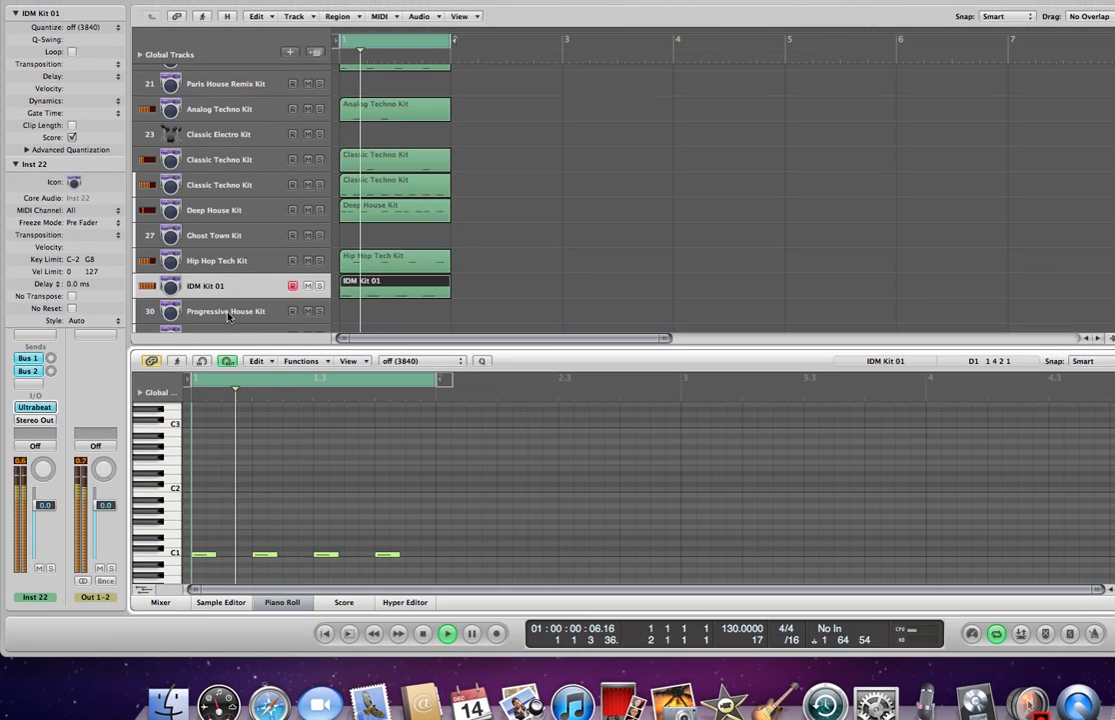
Adjust the volume of the IDM Kit 01 track against the rest of the beat.
{"action": "left_click", "coordinate": [228, 316]}
{"action": "left_click", "coordinate": [248, 288]}
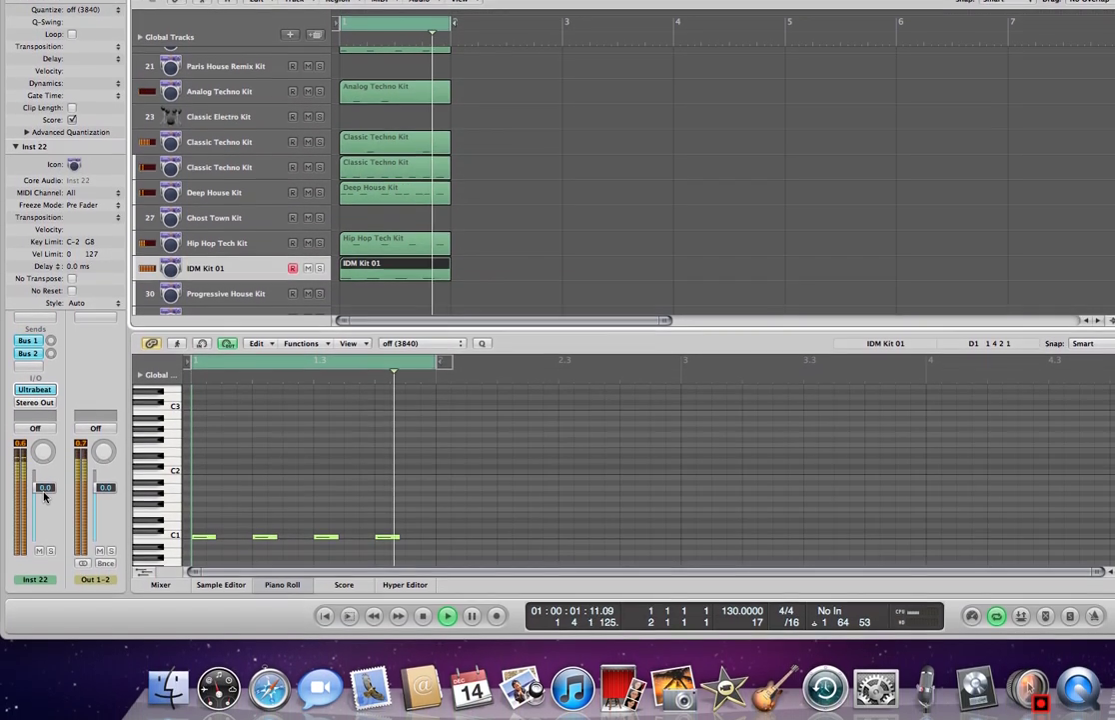
{"action": "left_click", "coordinate": [44, 533]}
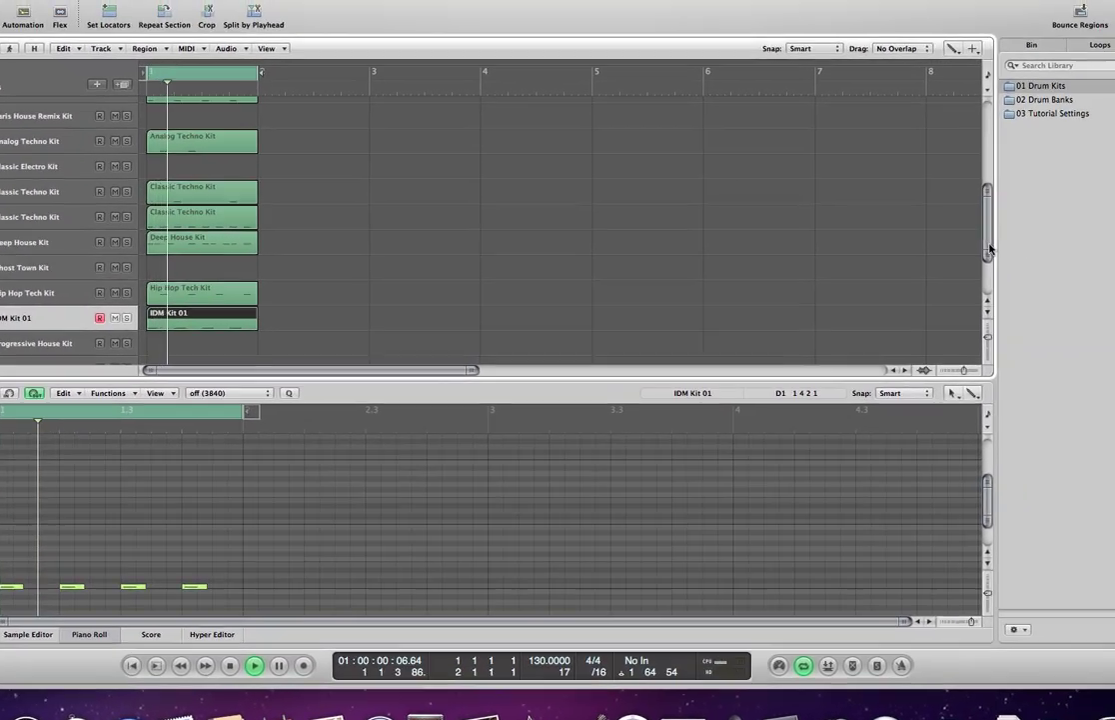
Listen to the Trance Kit 01 and Trance Kit 02 tracks in solo, and return to the tracks below IDM Kit 01.
{"action": "left_click_drag", "start_coordinate": [991, 249], "coordinate": [990, 225]}
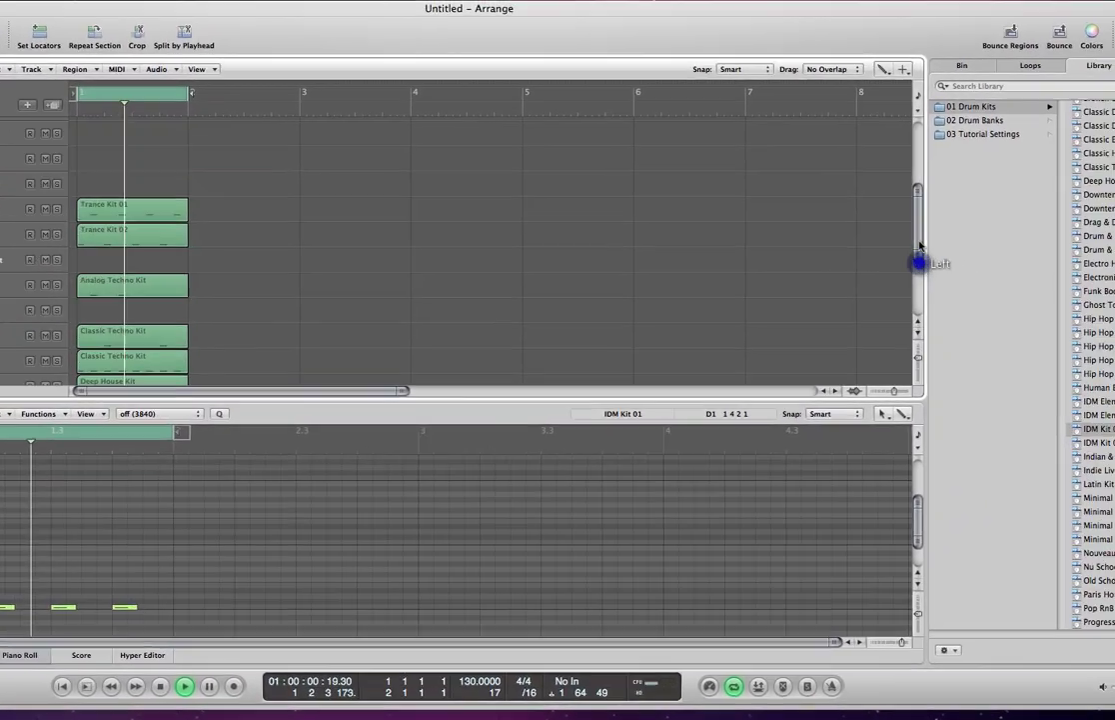
{"action": "left_click_drag", "start_coordinate": [920, 245], "coordinate": [920, 238]}
{"action": "left_click", "coordinate": [70, 262]}
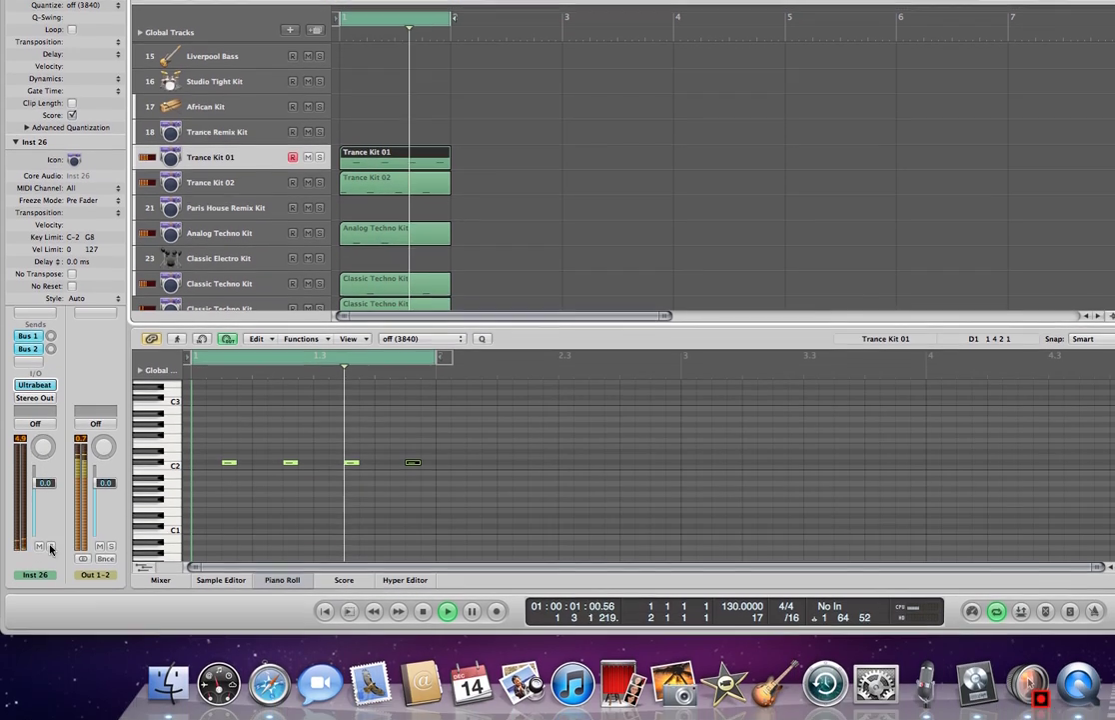
{"action": "left_click", "coordinate": [49, 546]}
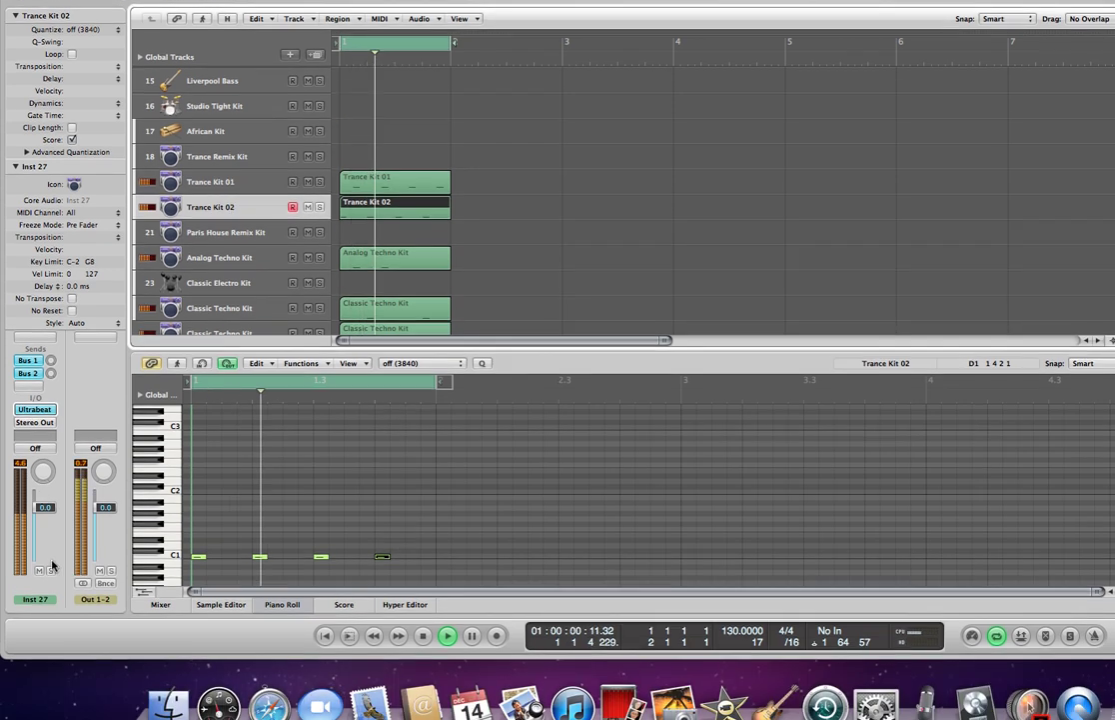
{"action": "left_click", "coordinate": [50, 603]}
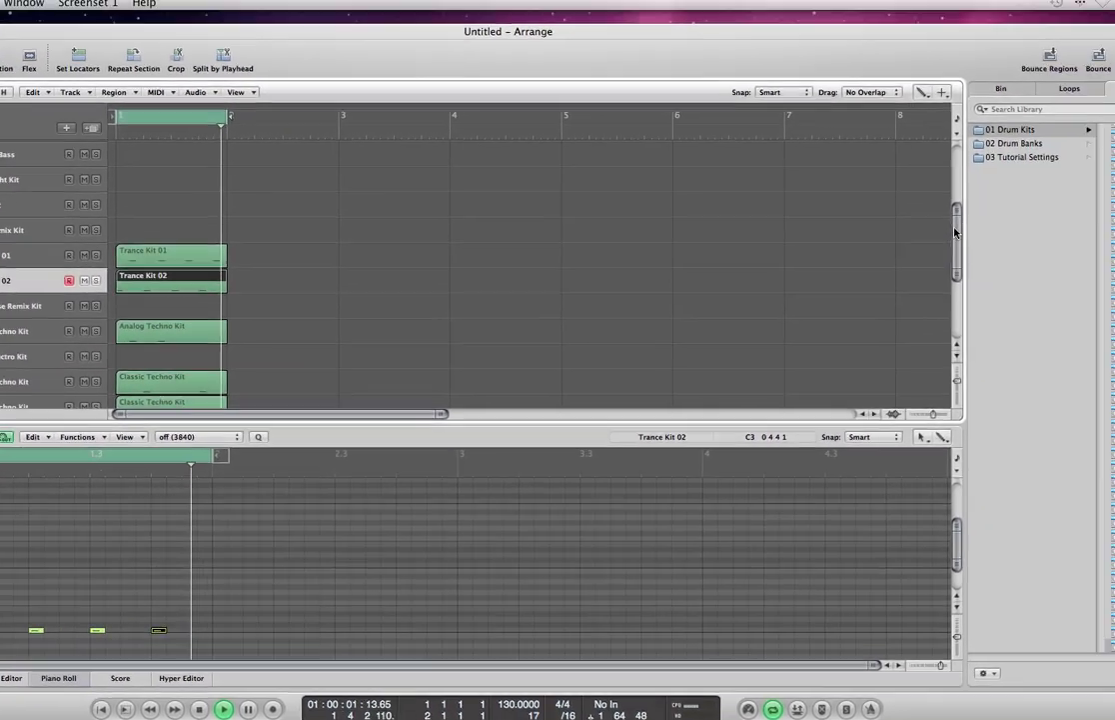
{"action": "left_click_drag", "start_coordinate": [1114, 174], "coordinate": [1107, 226]}
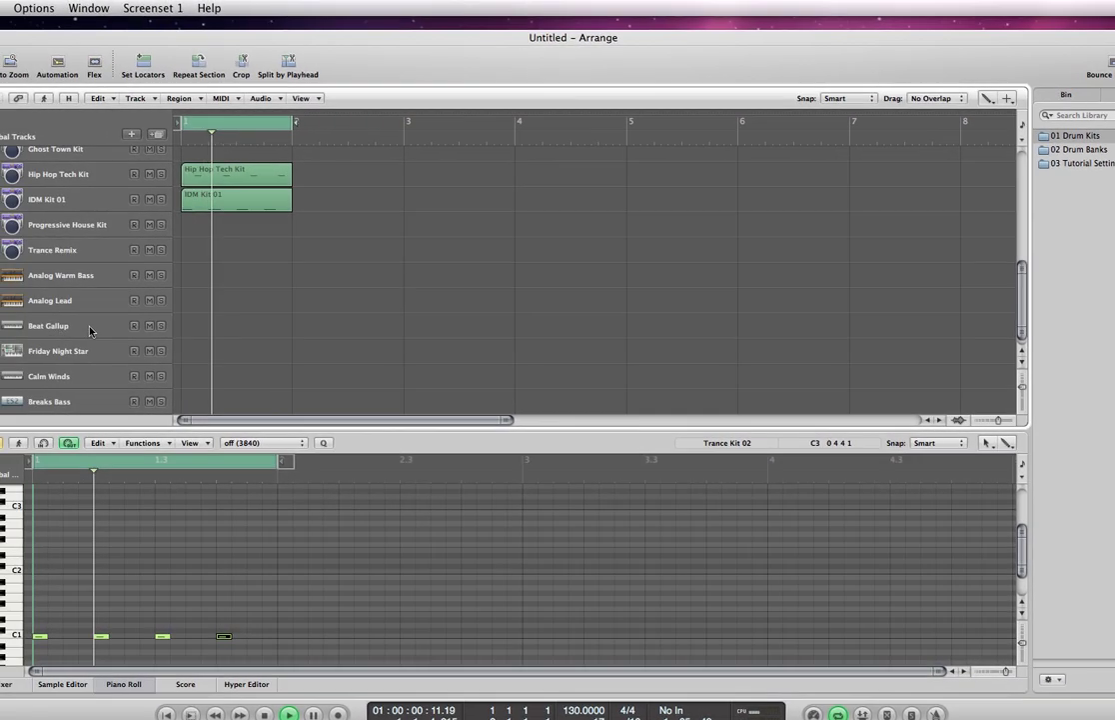
Create a one-bar MIDI region at bar 1 on the Analog Warm Bass track and switch to the Pencil tool in the Piano Roll.
{"action": "left_click", "coordinate": [150, 300]}
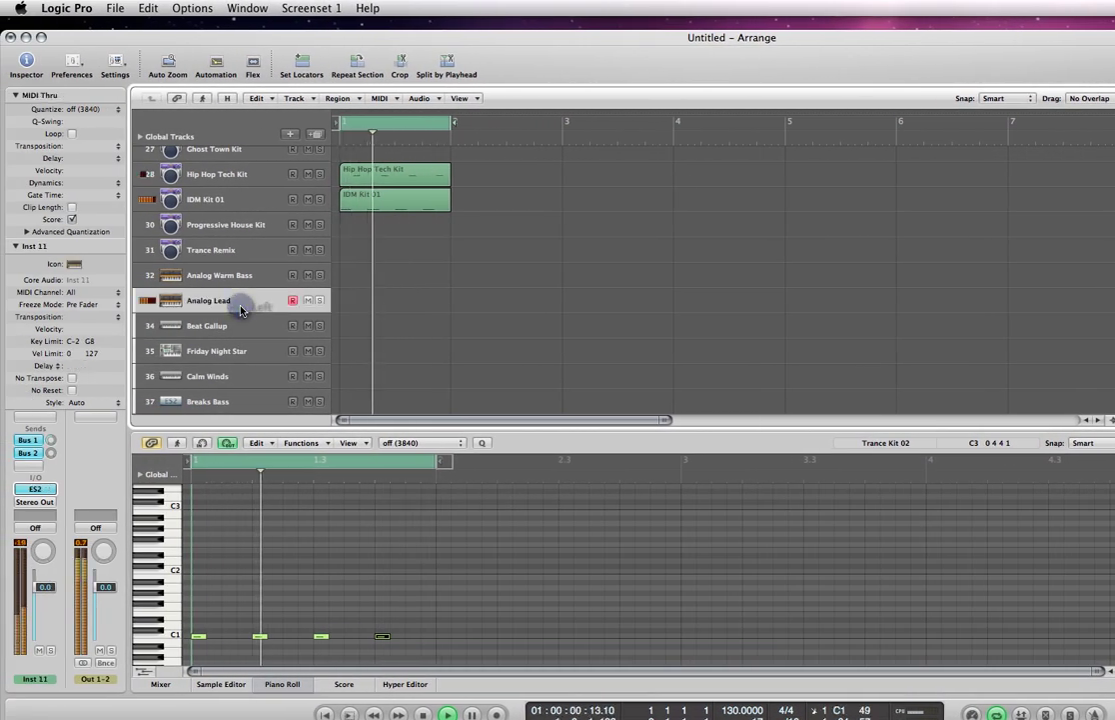
{"action": "left_click", "coordinate": [261, 277]}
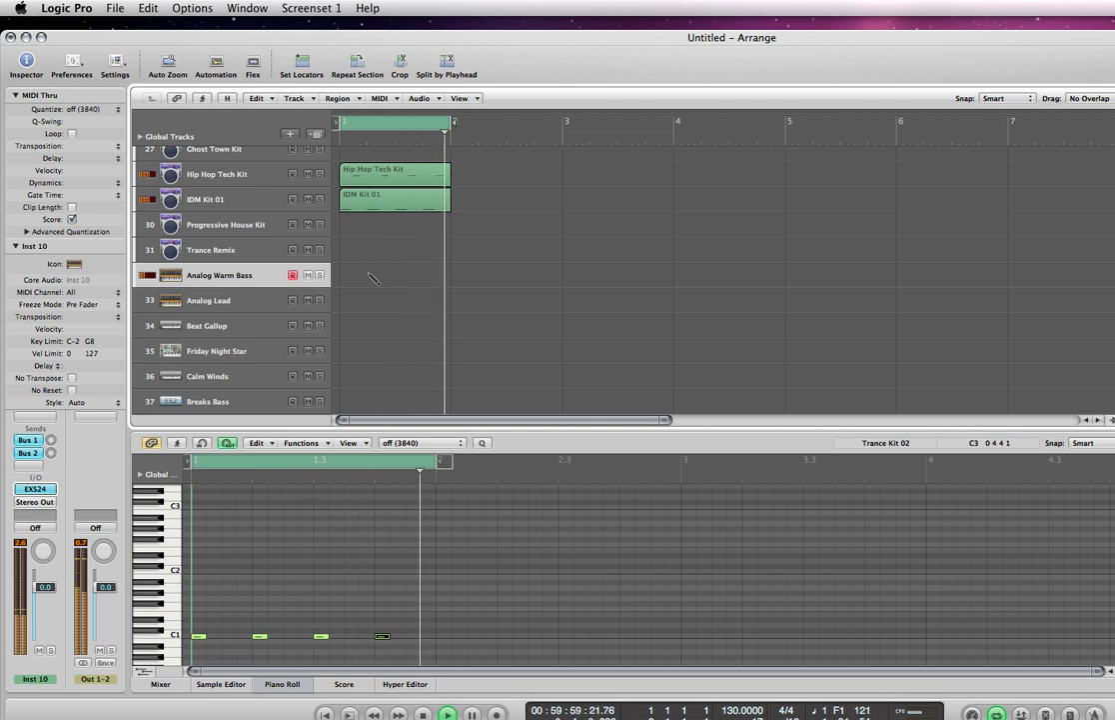
{"action": "left_click", "coordinate": [369, 273]}
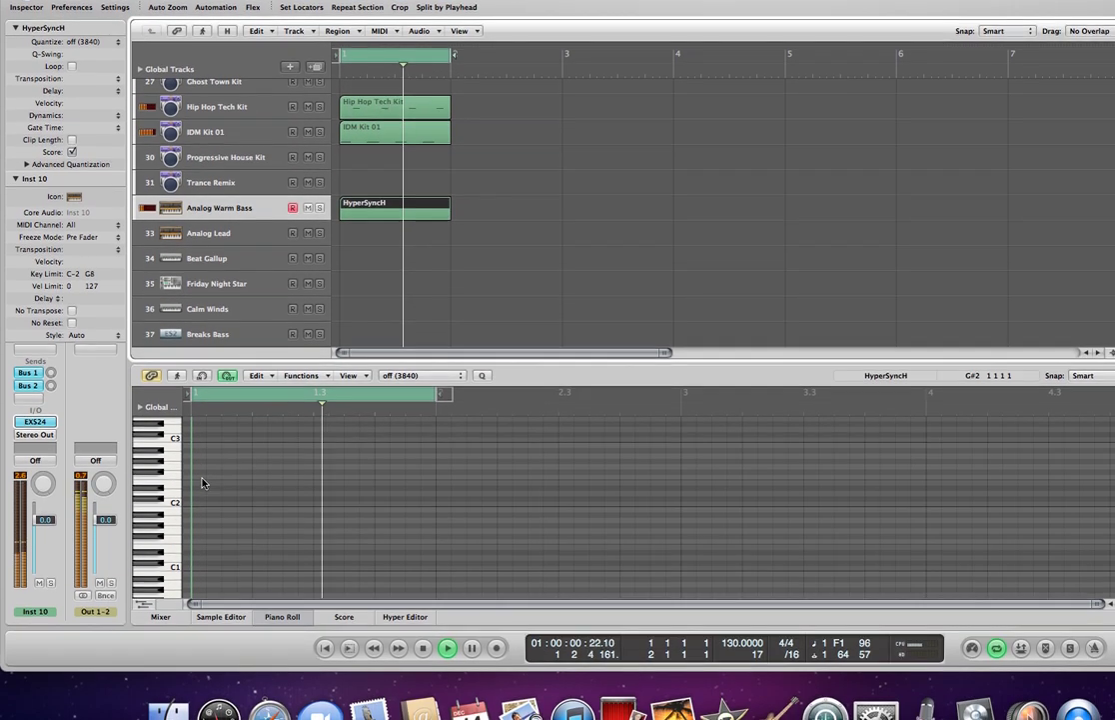
{"action": "right_click", "coordinate": [202, 530]}
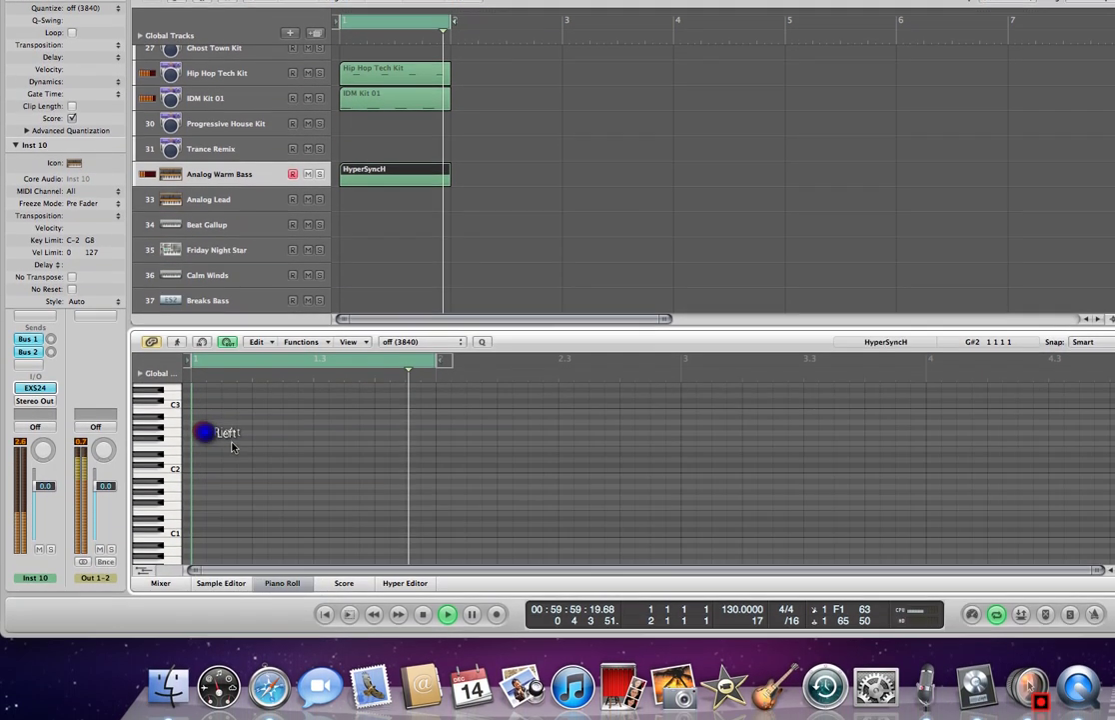
{"action": "right_click", "coordinate": [230, 457]}
{"action": "left_click", "coordinate": [240, 451]}
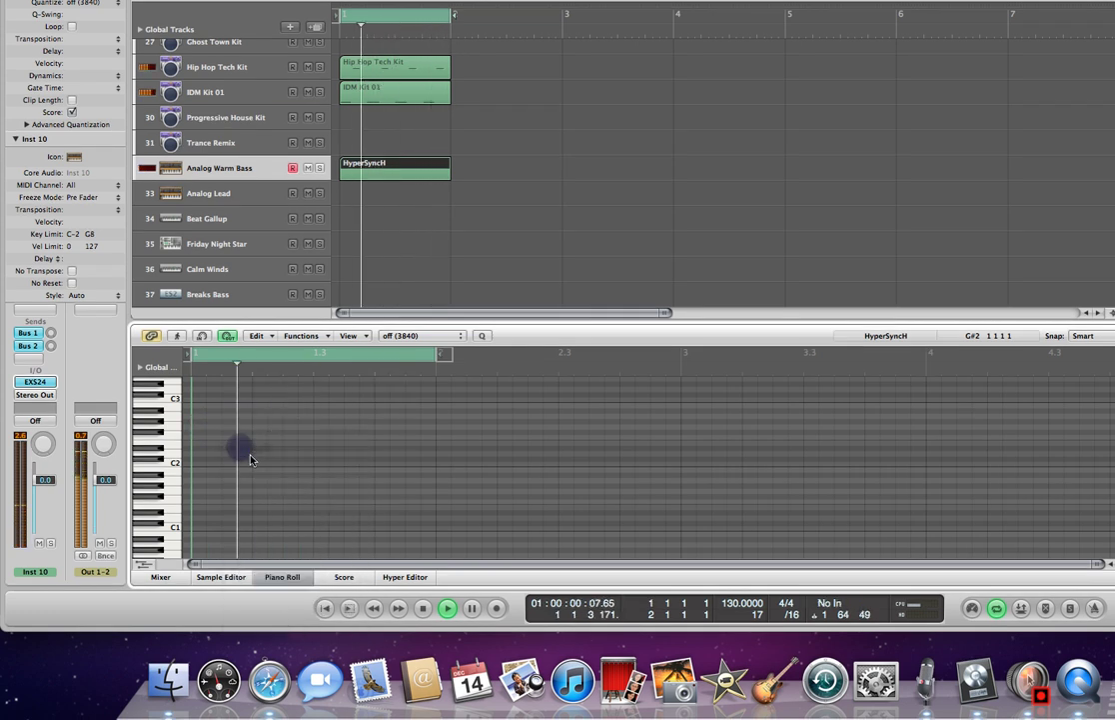
{"action": "right_click", "coordinate": [249, 453]}
{"action": "left_click", "coordinate": [272, 478]}
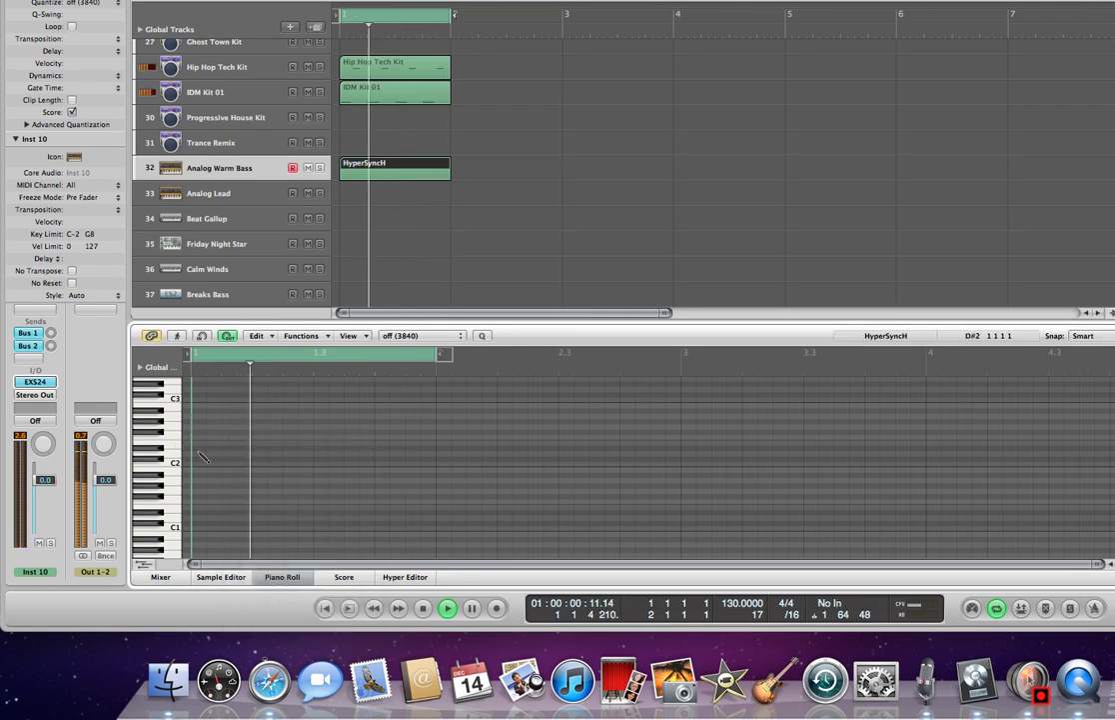
Try out a bass pattern of D2 notes over the first three beats, shortening the last note and deleting the third.
{"action": "left_click", "coordinate": [194, 451]}
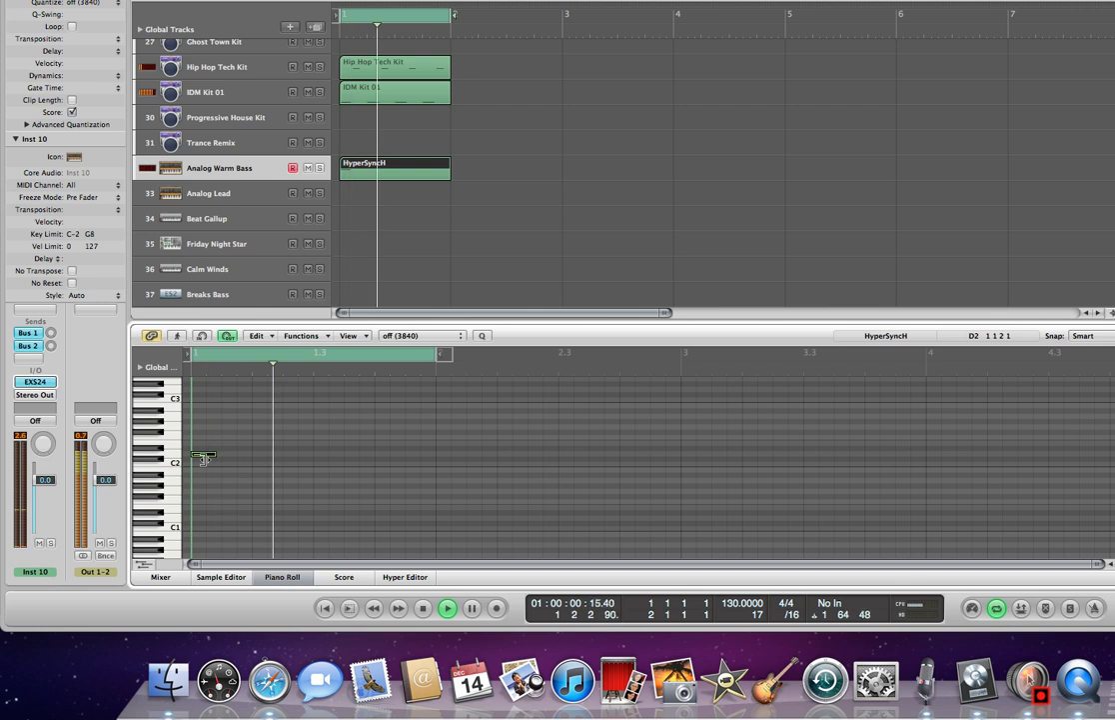
{"action": "left_click", "coordinate": [224, 455]}
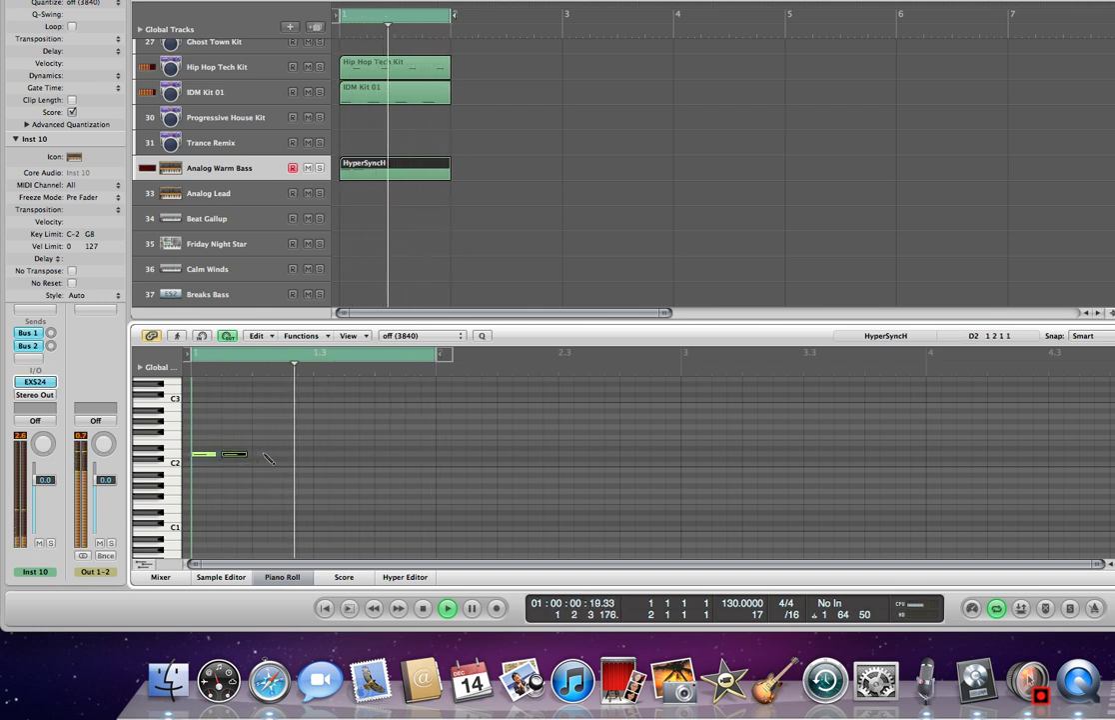
{"action": "left_click", "coordinate": [272, 454]}
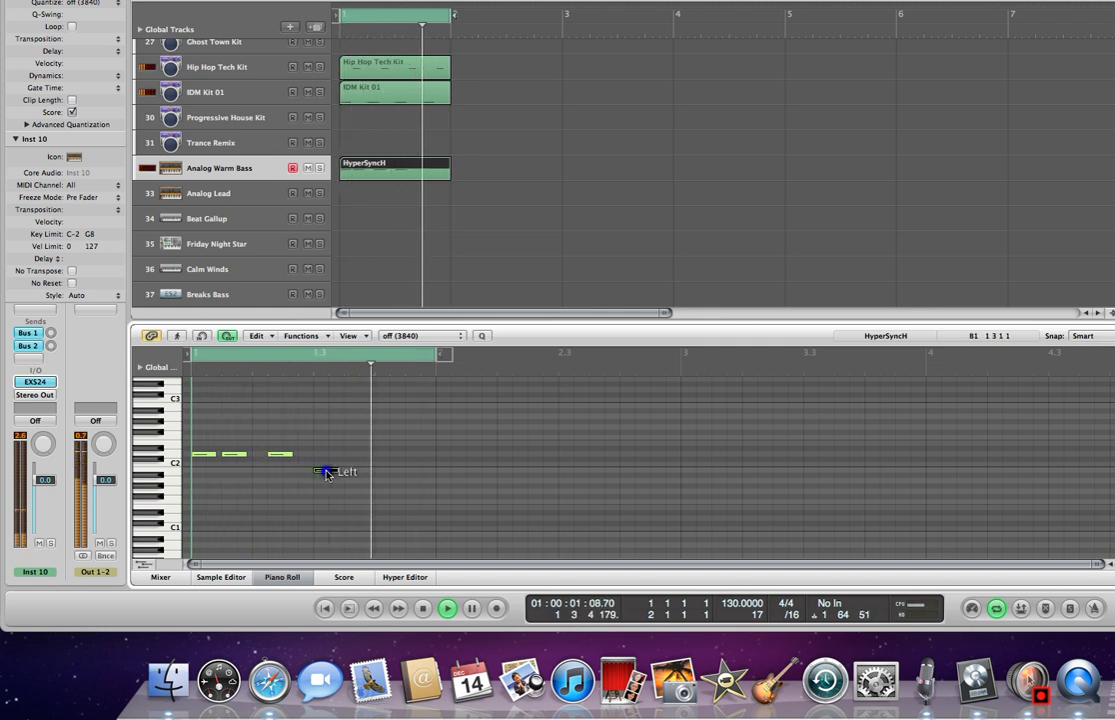
{"action": "left_click", "coordinate": [320, 456]}
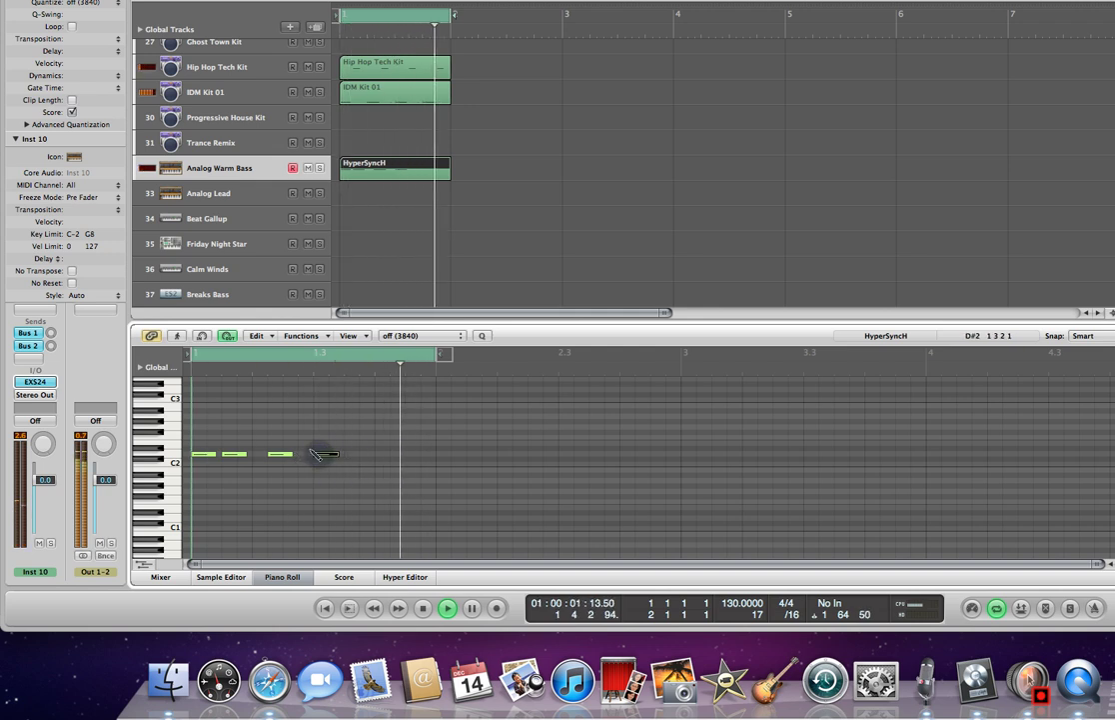
{"action": "left_click_drag", "start_coordinate": [334, 454], "coordinate": [321, 455]}
{"action": "left_click", "coordinate": [280, 456]}
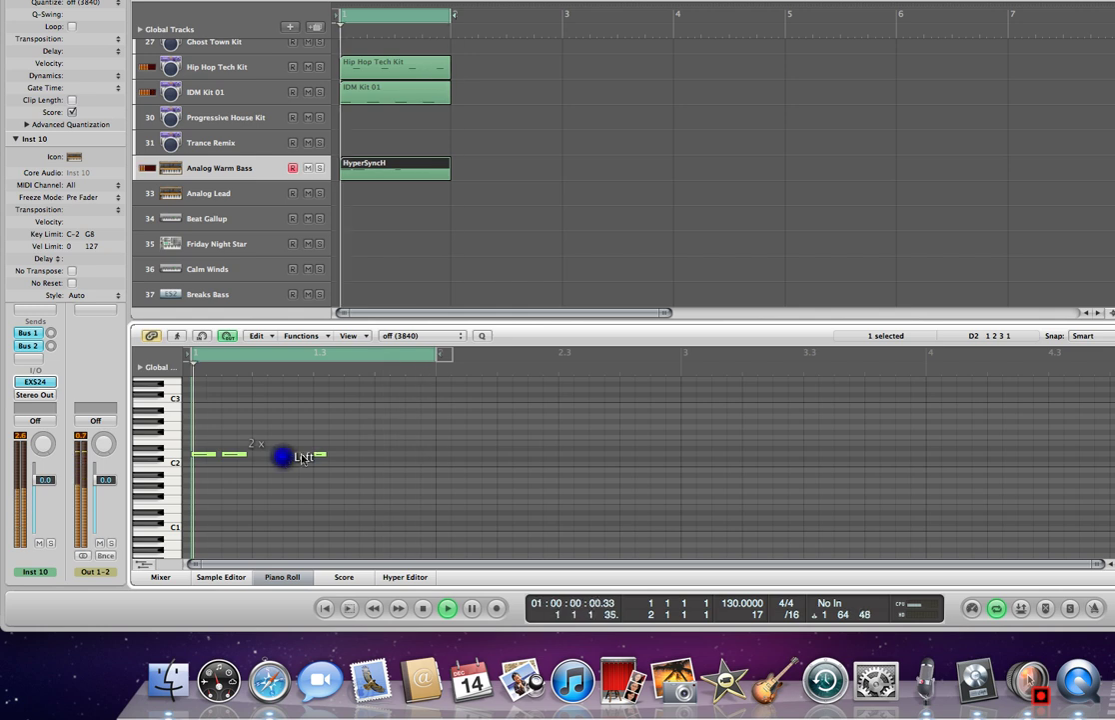
{"action": "left_click", "coordinate": [319, 453]}
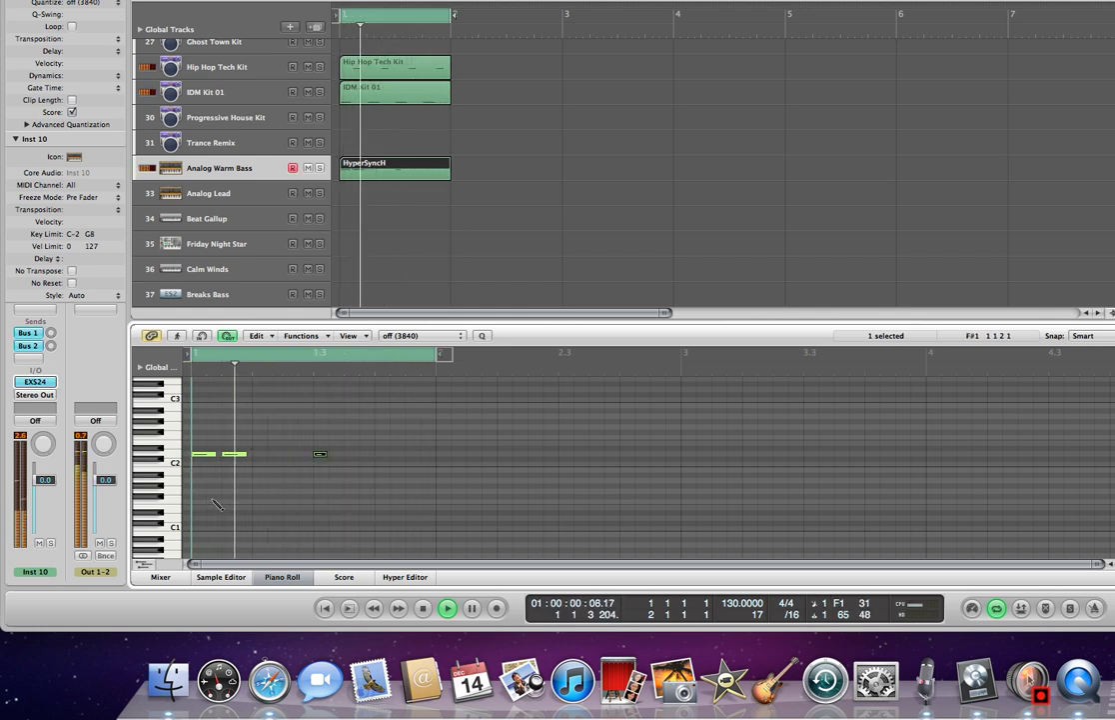
Replace the D2 notes with F1 notes at positions 1.1.1, 1.1.3, 1.2.1 and 1.2.2.
{"action": "left_click", "coordinate": [197, 499]}
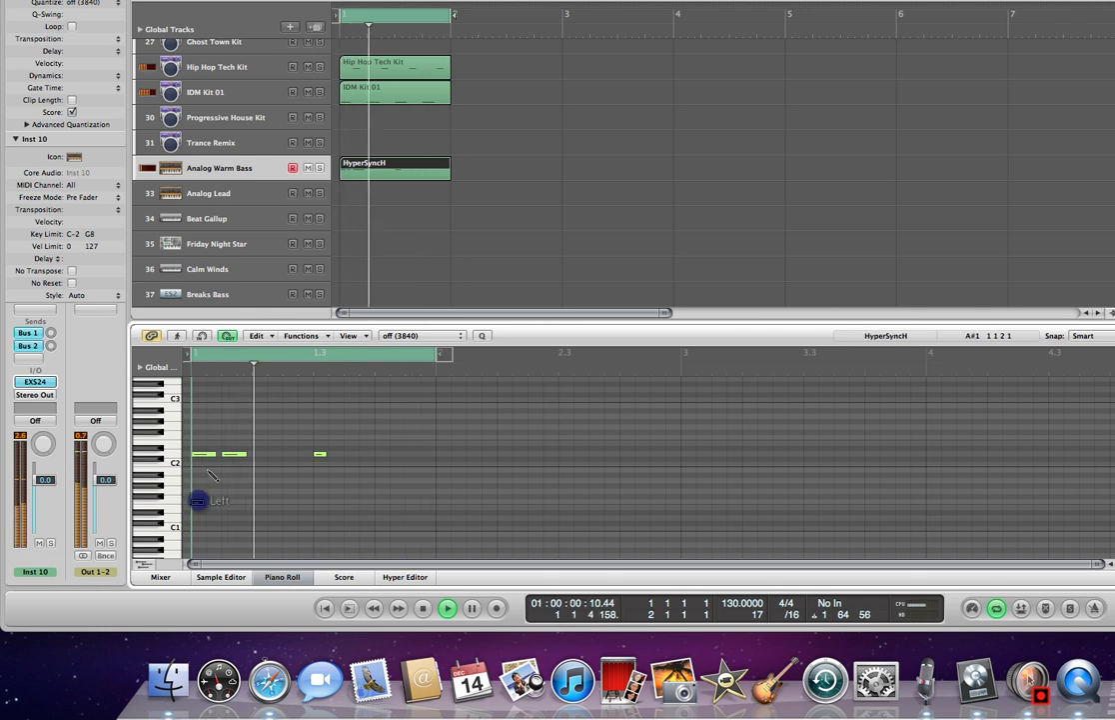
{"action": "left_click", "coordinate": [204, 454]}
{"action": "key", "text": "BackSpace"}
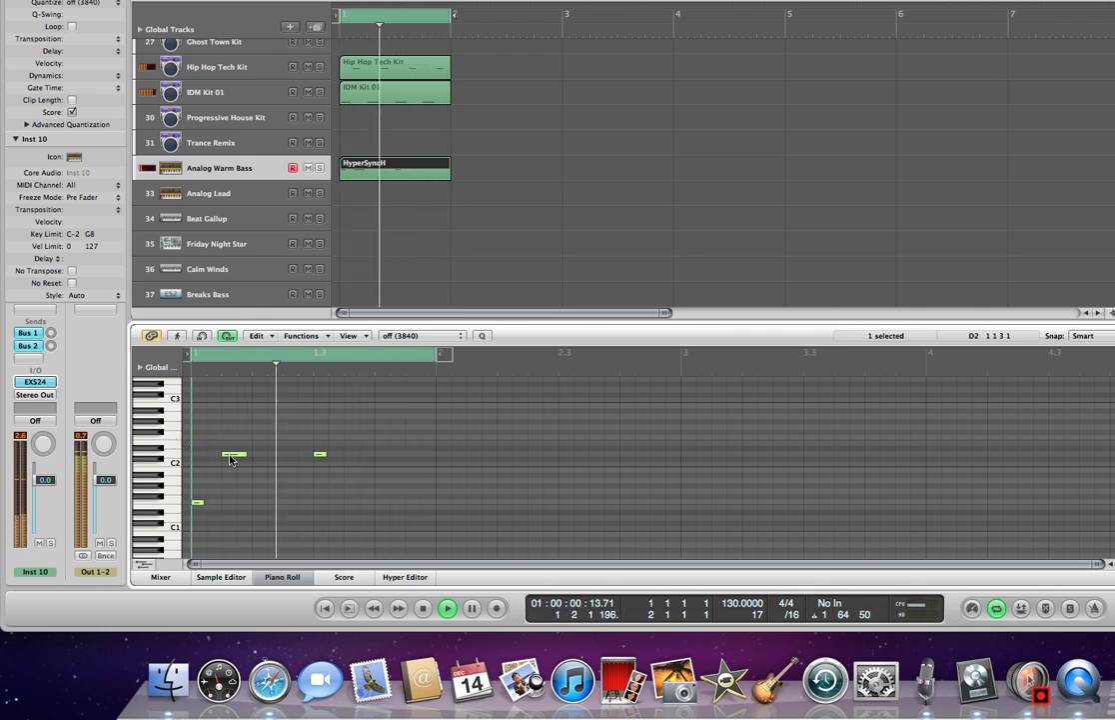
{"action": "left_click", "coordinate": [228, 504]}
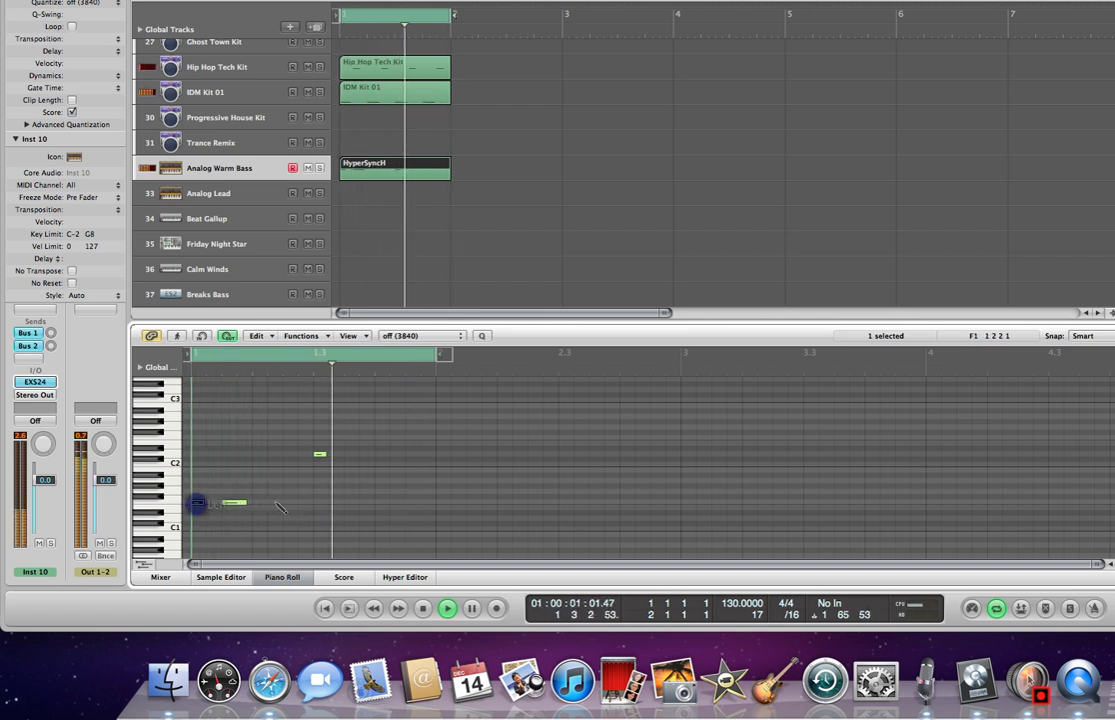
{"action": "left_click", "coordinate": [274, 502]}
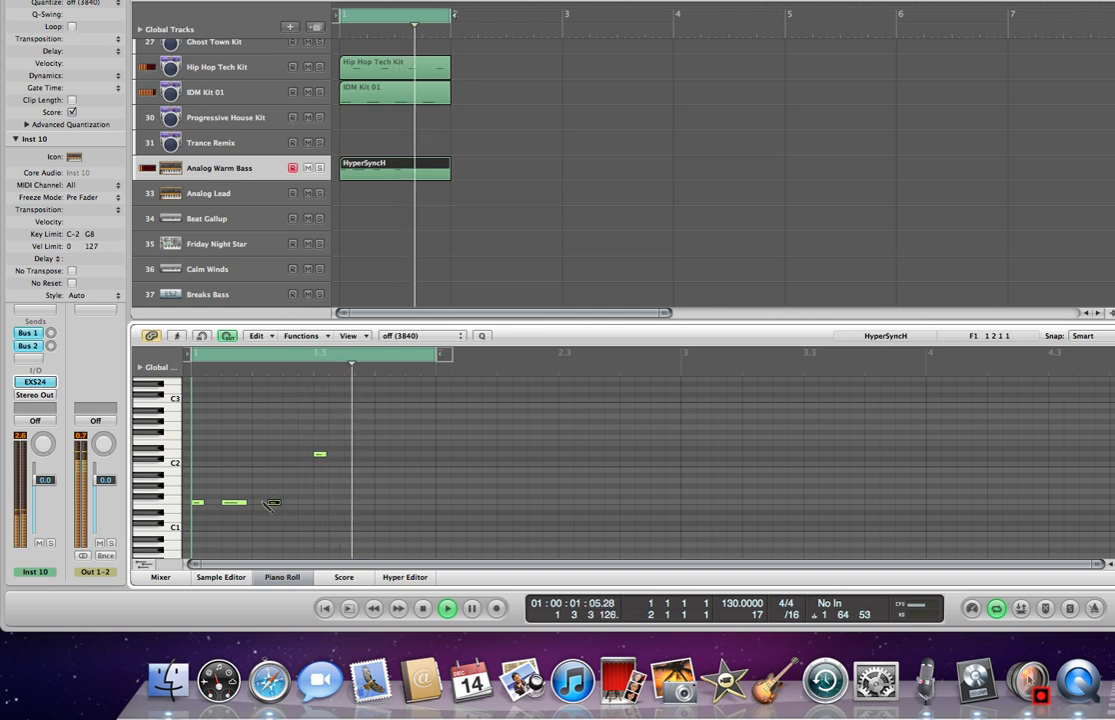
{"action": "left_click", "coordinate": [258, 502]}
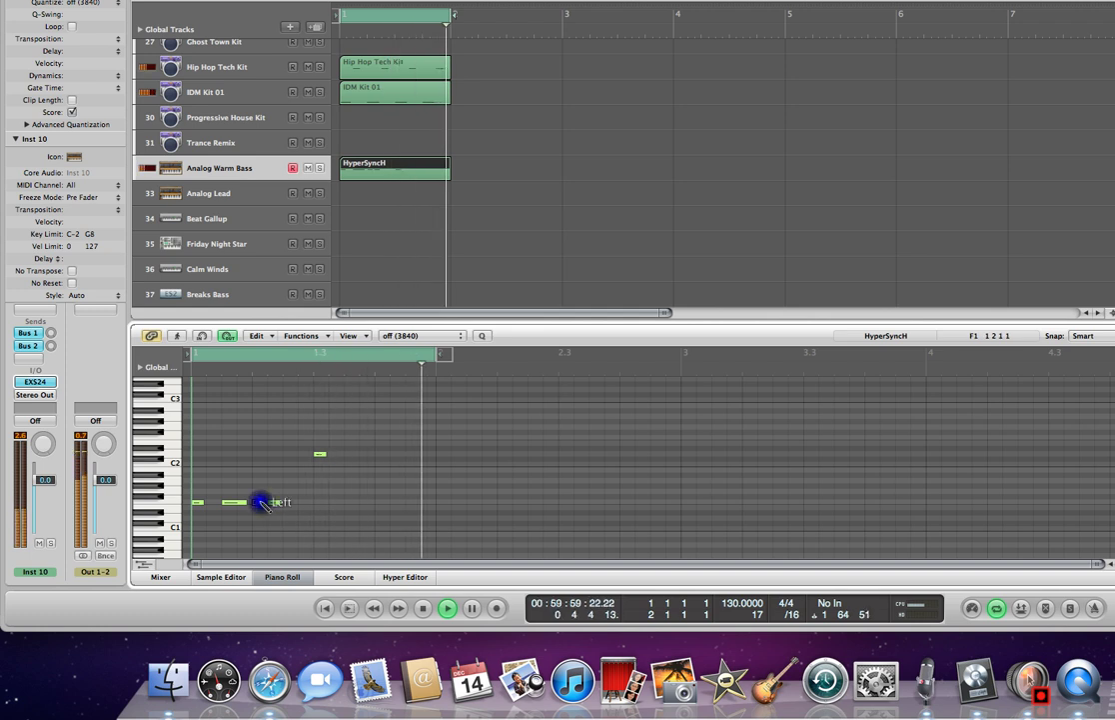
{"action": "left_click", "coordinate": [321, 455]}
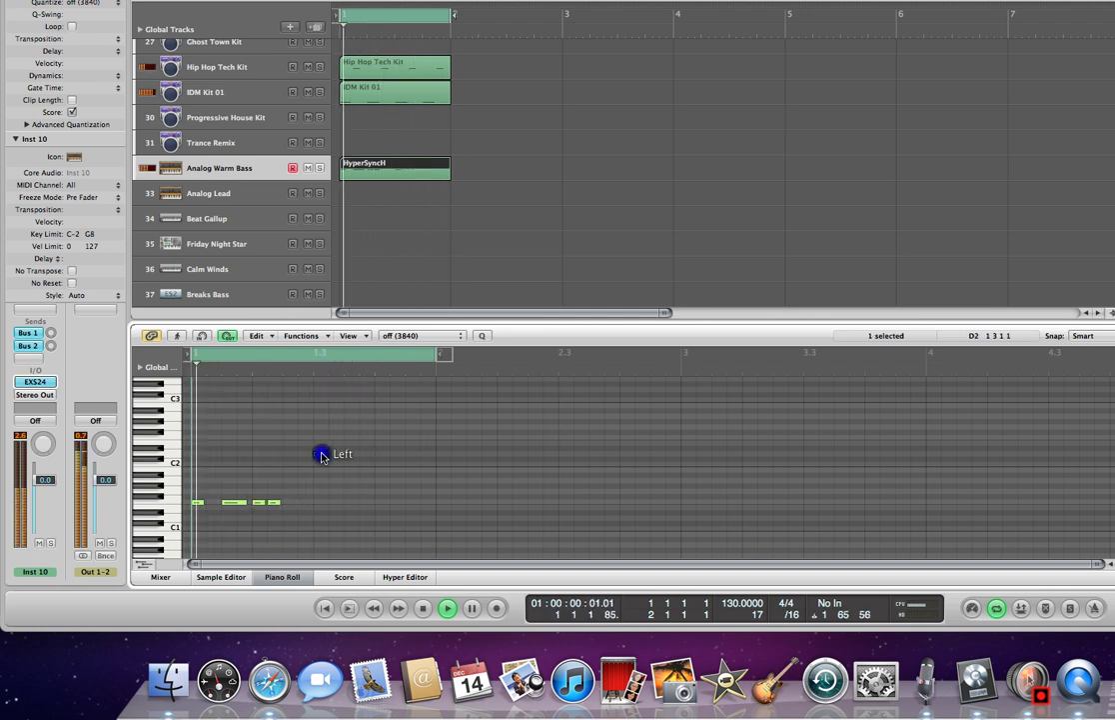
Select the four F1 notes with the Pointer tool and copy them.
{"action": "right_click", "coordinate": [203, 495]}
{"action": "left_click", "coordinate": [200, 493]}
{"action": "left_click_drag", "start_coordinate": [198, 486], "coordinate": [297, 529]}
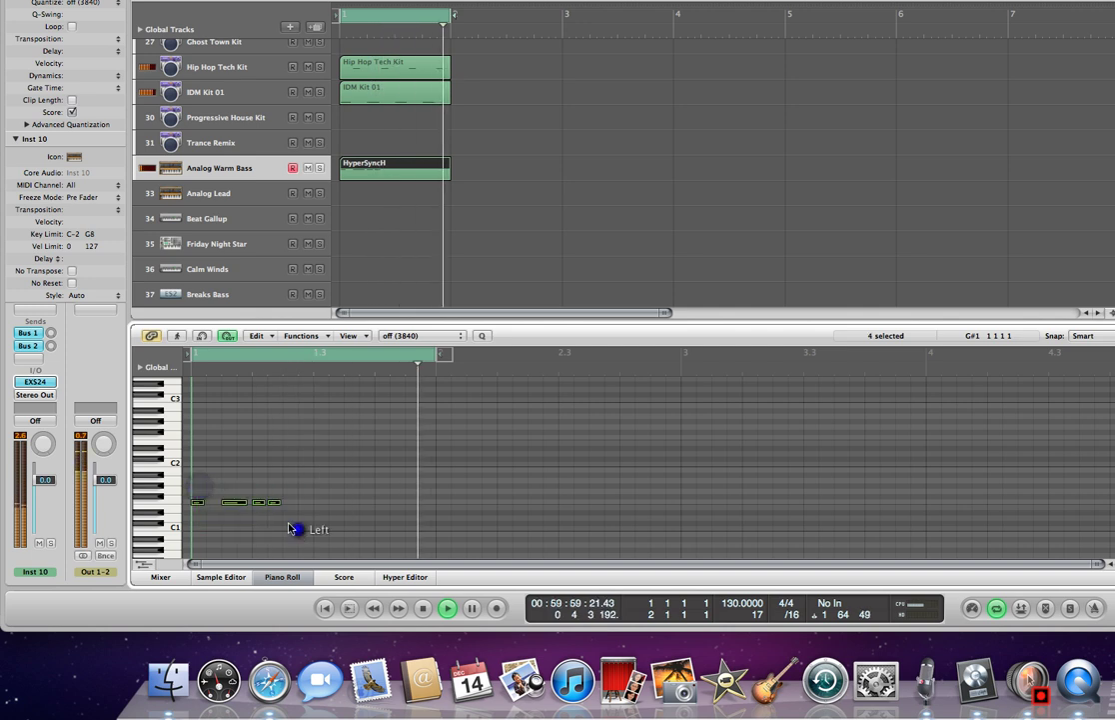
{"action": "right_click", "coordinate": [235, 501]}
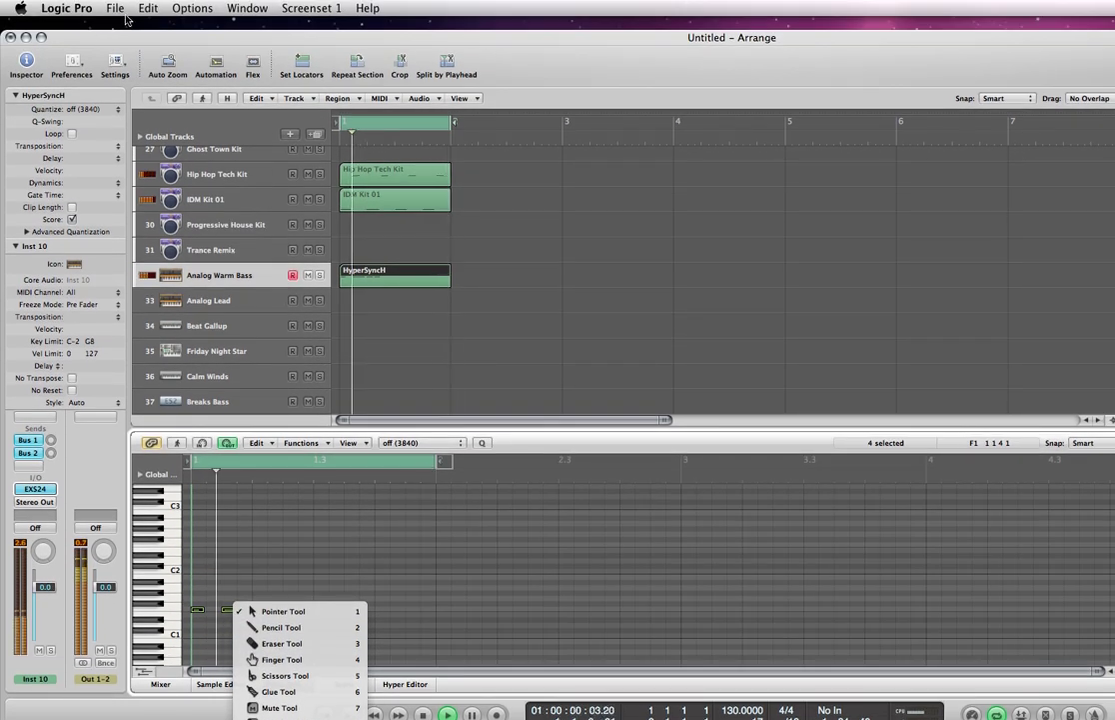
{"action": "left_click", "coordinate": [146, 9]}
{"action": "left_click", "coordinate": [153, 9]}
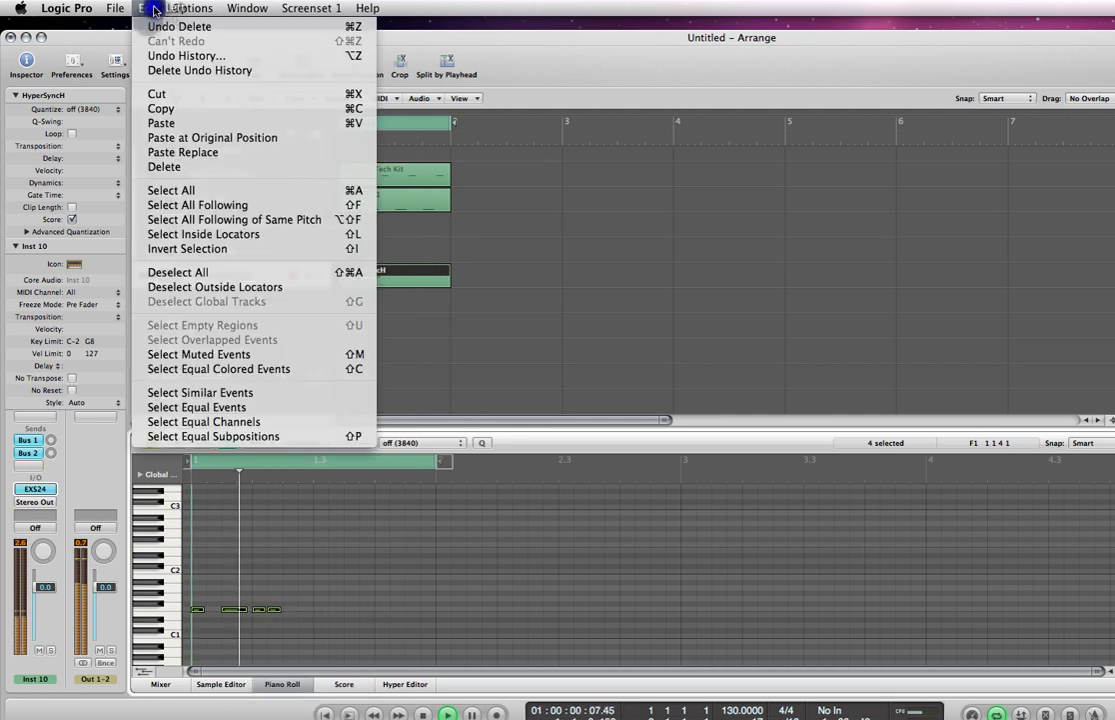
{"action": "left_click", "coordinate": [158, 109]}
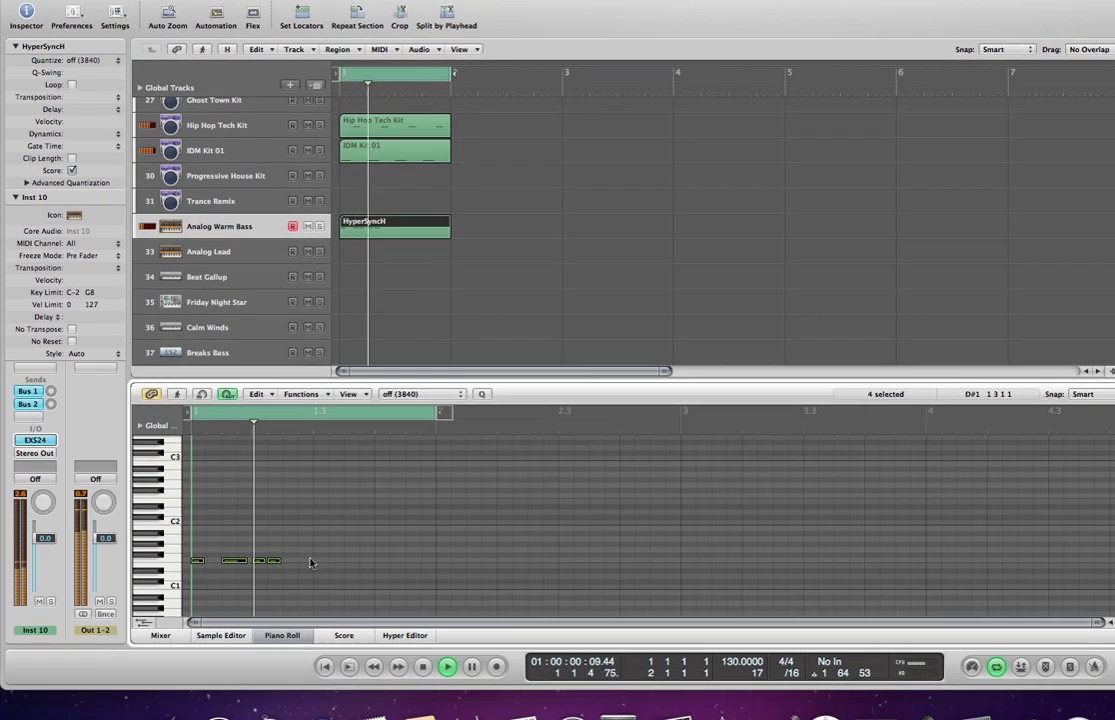
{"action": "left_click", "coordinate": [308, 610]}
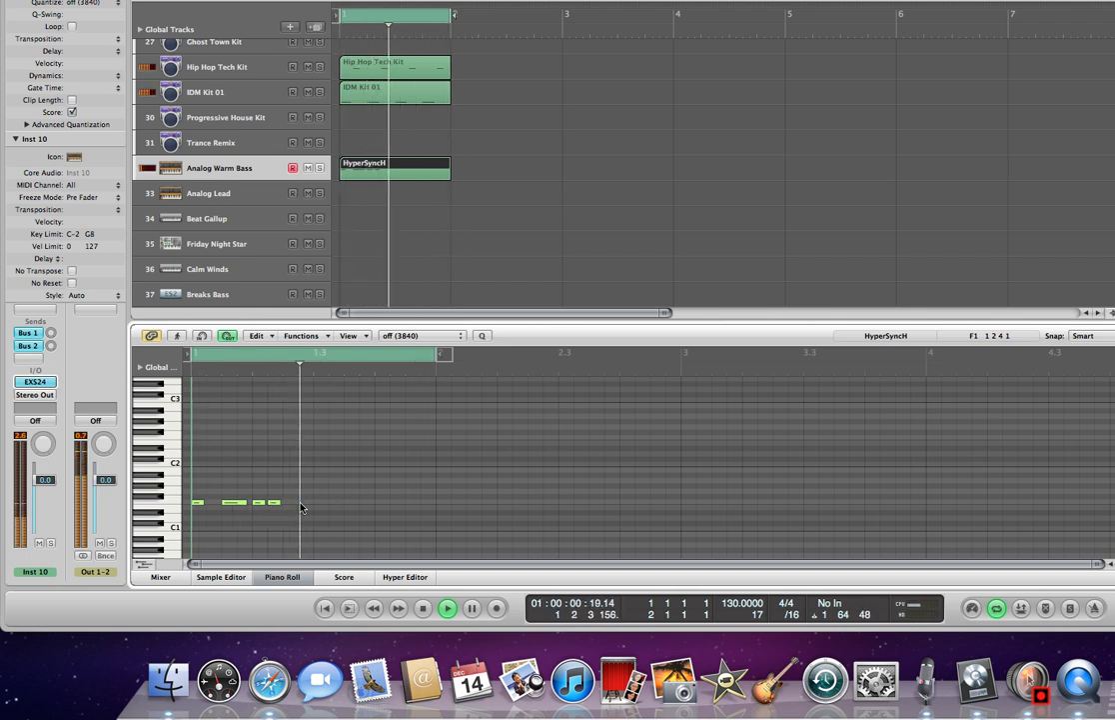
Complete the bass line with F1 notes at 1.2.4, 1.3.1, 1.3.4, 1.4.1 and 1.4.3, lengthening the one at 1.3.1, and return to the Pointer tool.
{"action": "key", "text": "Escape"}
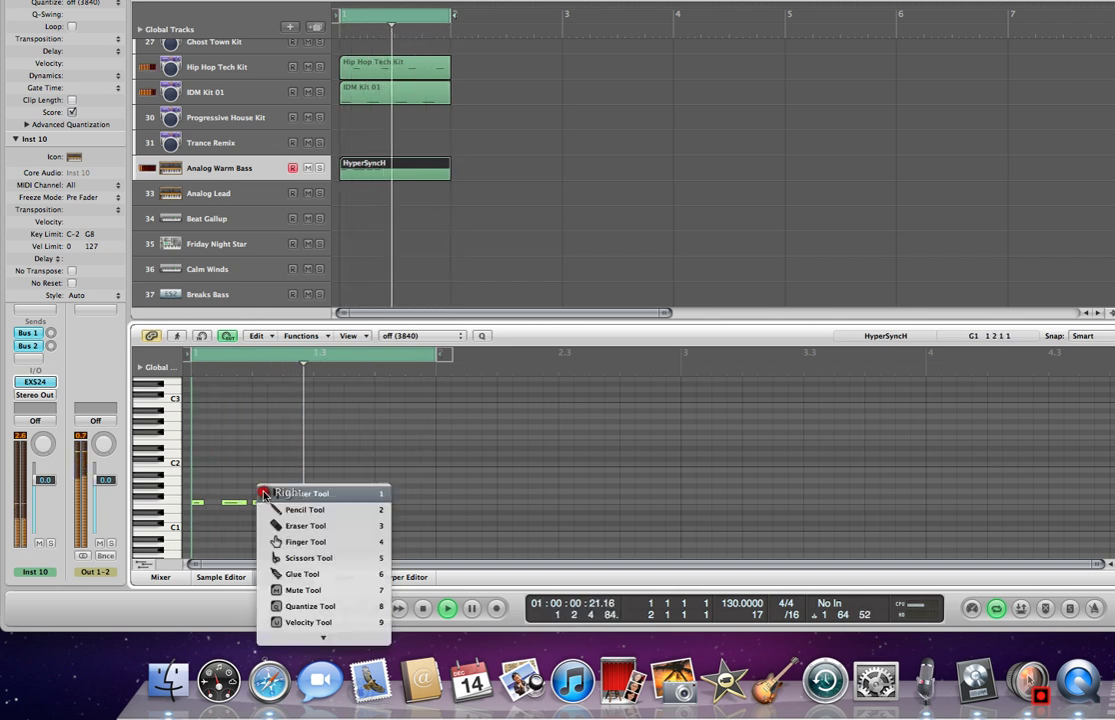
{"action": "left_click", "coordinate": [283, 511]}
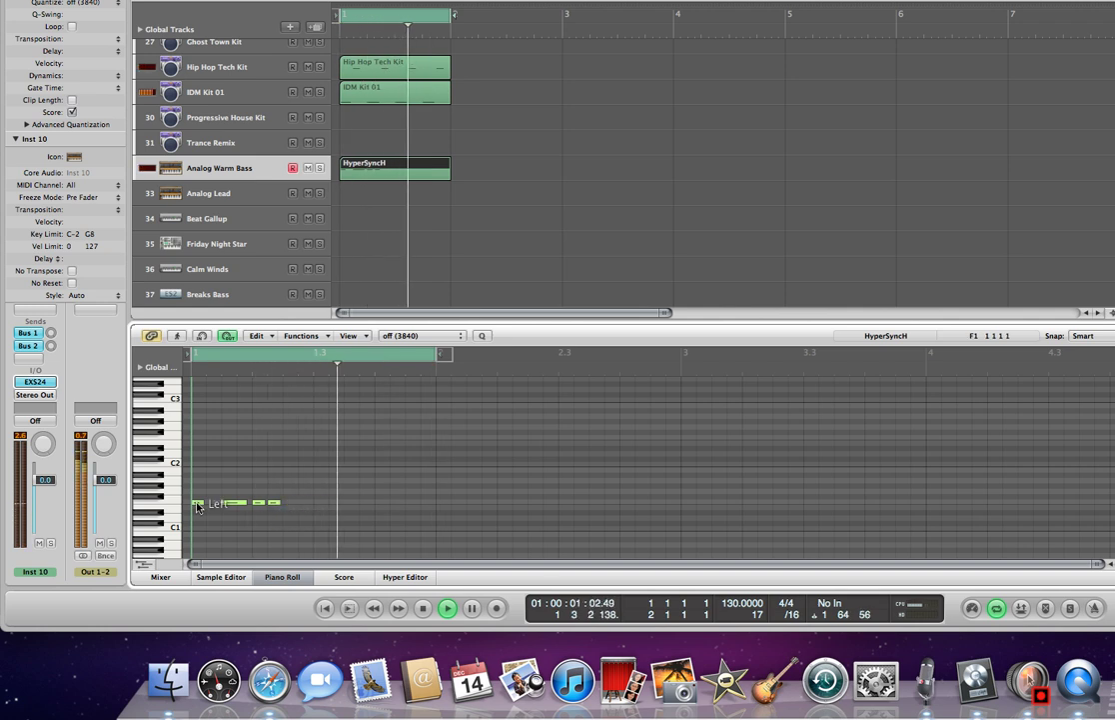
{"action": "left_click", "coordinate": [197, 503]}
{"action": "left_click", "coordinate": [321, 503]}
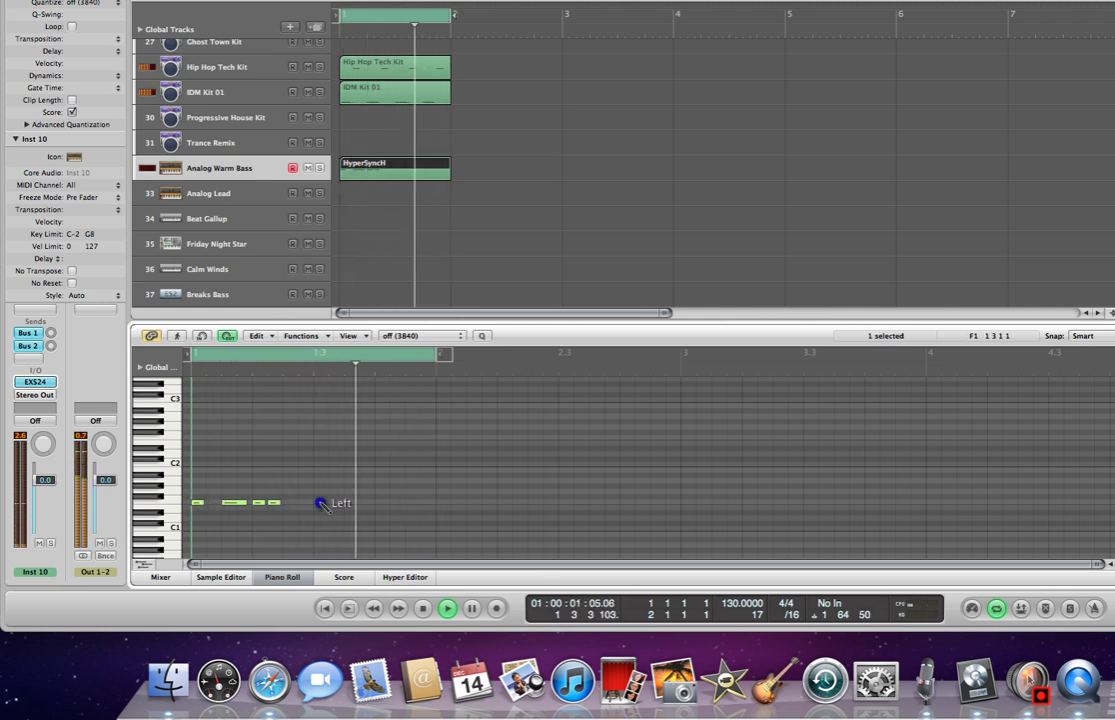
{"action": "left_click", "coordinate": [318, 504]}
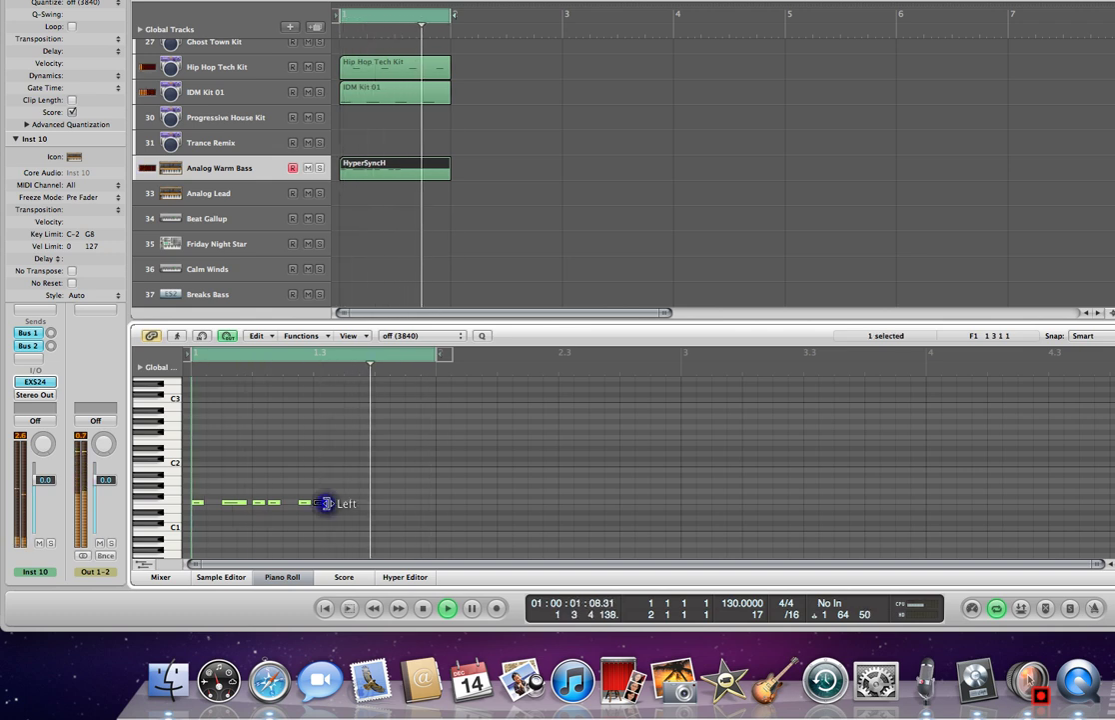
{"action": "left_click_drag", "start_coordinate": [326, 503], "coordinate": [341, 504]}
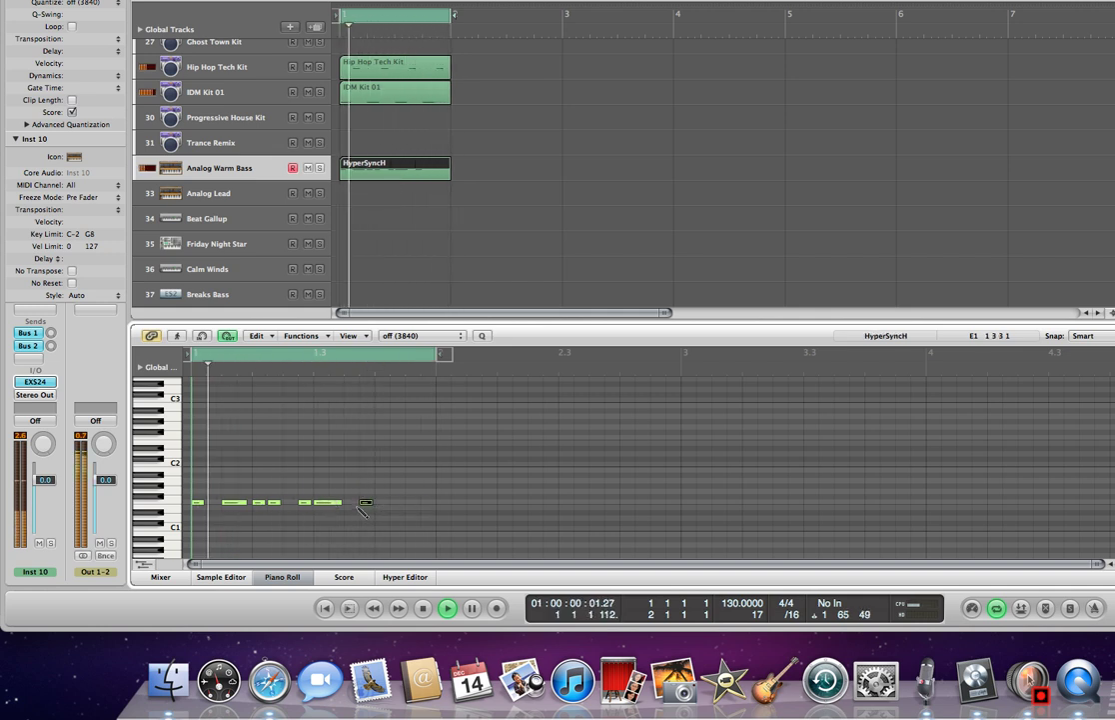
{"action": "left_click", "coordinate": [413, 503]}
{"action": "right_click", "coordinate": [392, 464]}
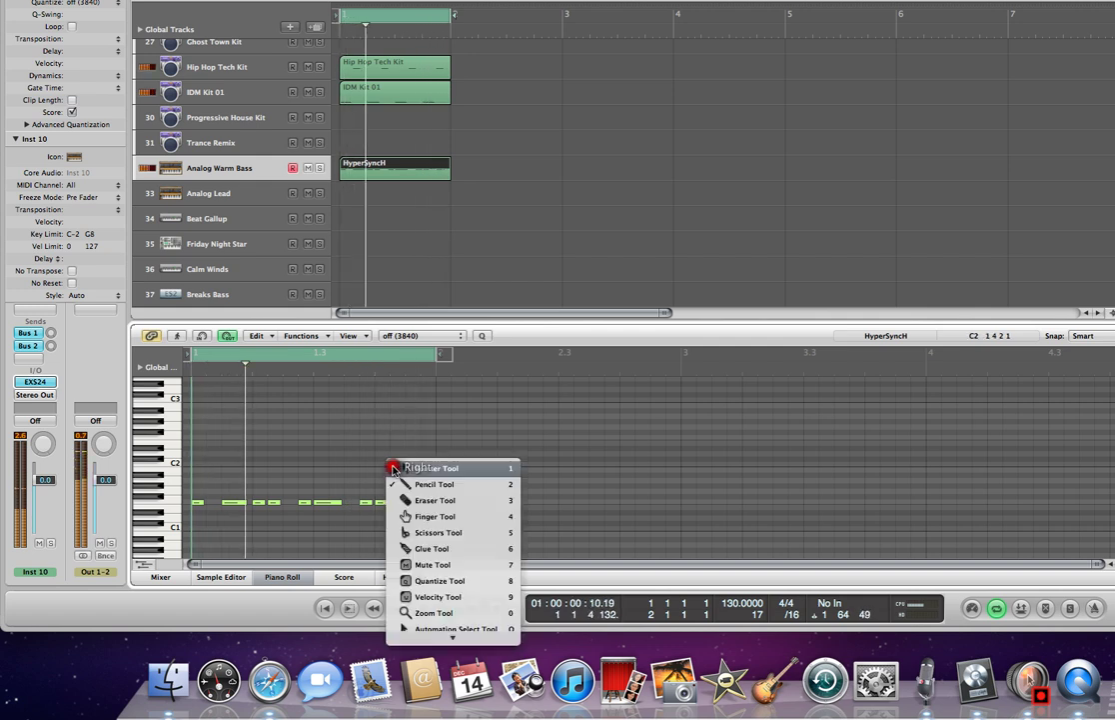
{"action": "left_click", "coordinate": [393, 467]}
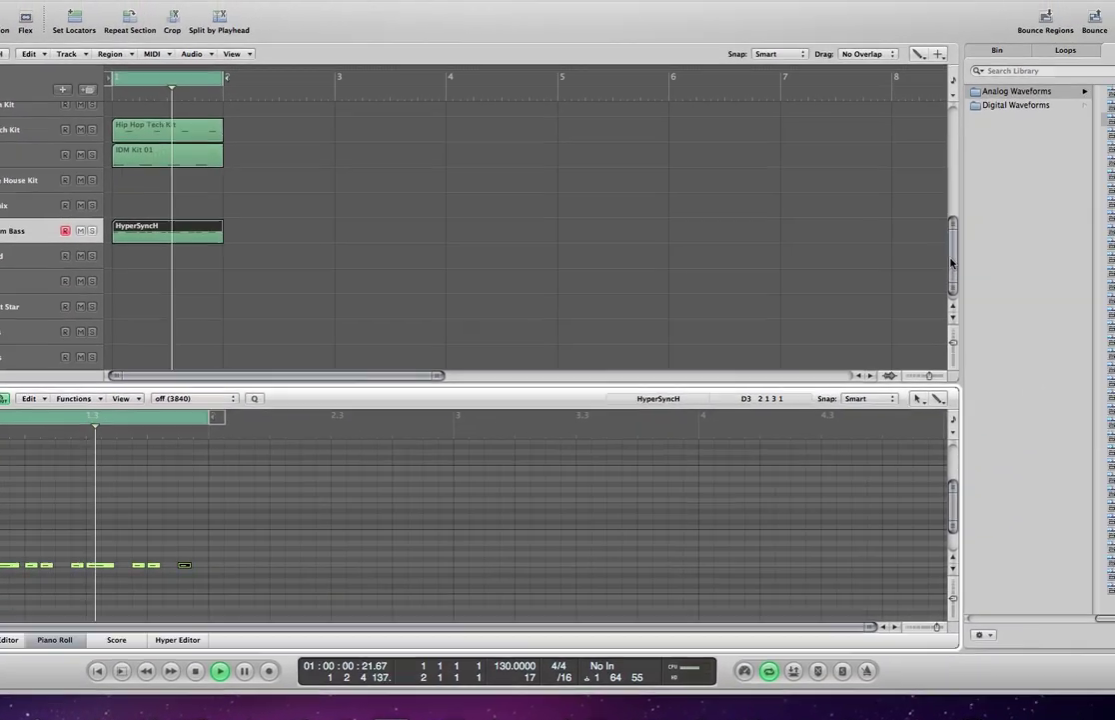
Go back up to the drum tracks and listen to Analog Techno Kit and the first Classic Techno Kit in solo.
{"action": "left_click_drag", "start_coordinate": [951, 263], "coordinate": [948, 183]}
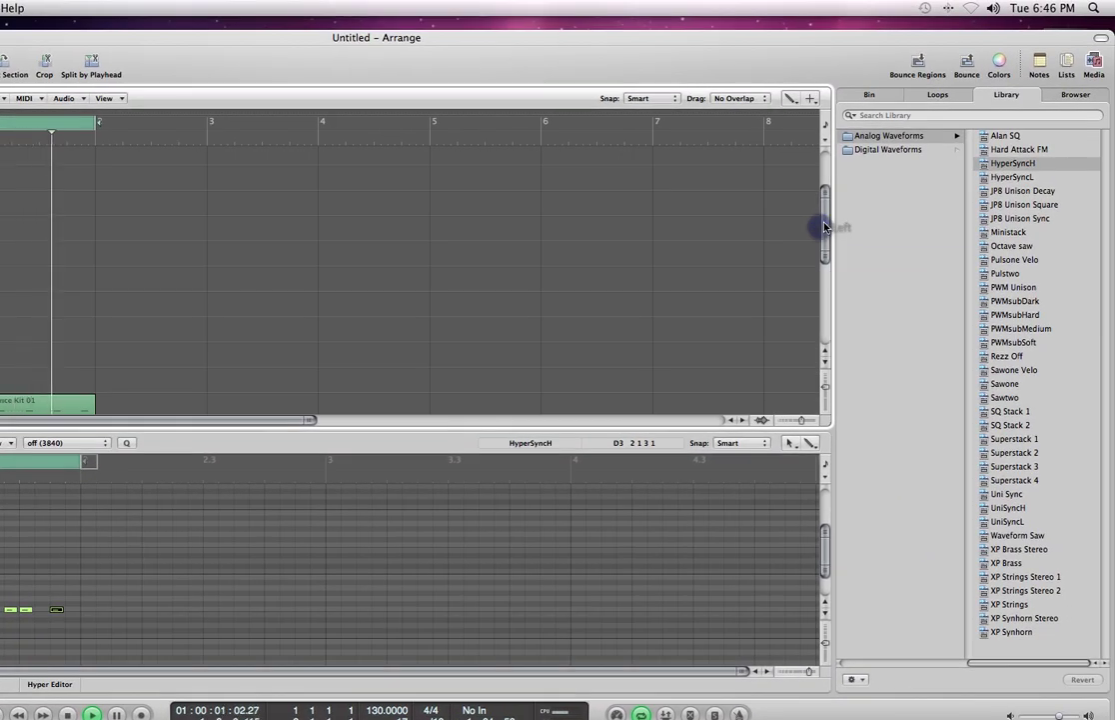
{"action": "left_click", "coordinate": [825, 258]}
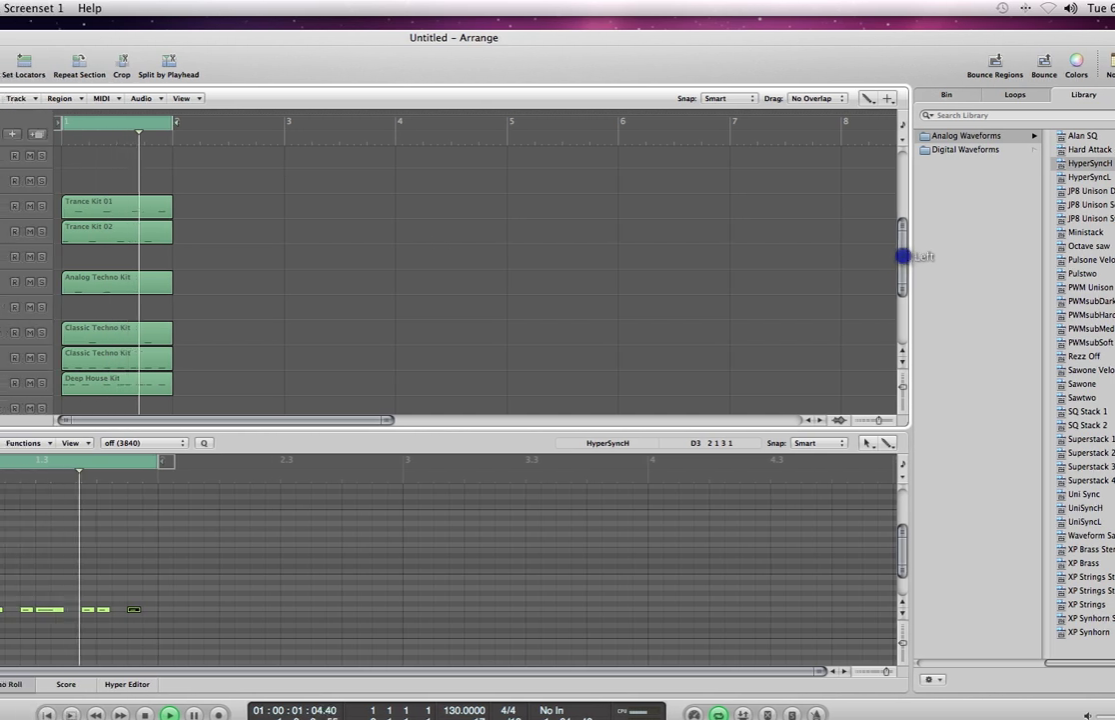
{"action": "left_click", "coordinate": [207, 284]}
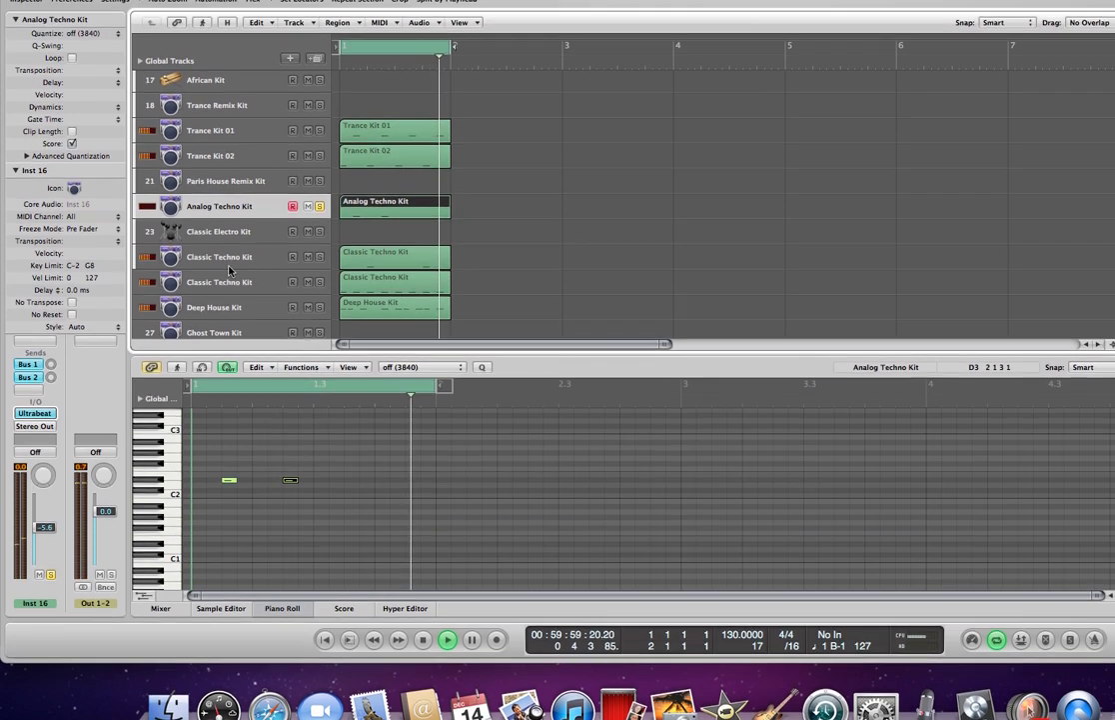
{"action": "left_click", "coordinate": [226, 226]}
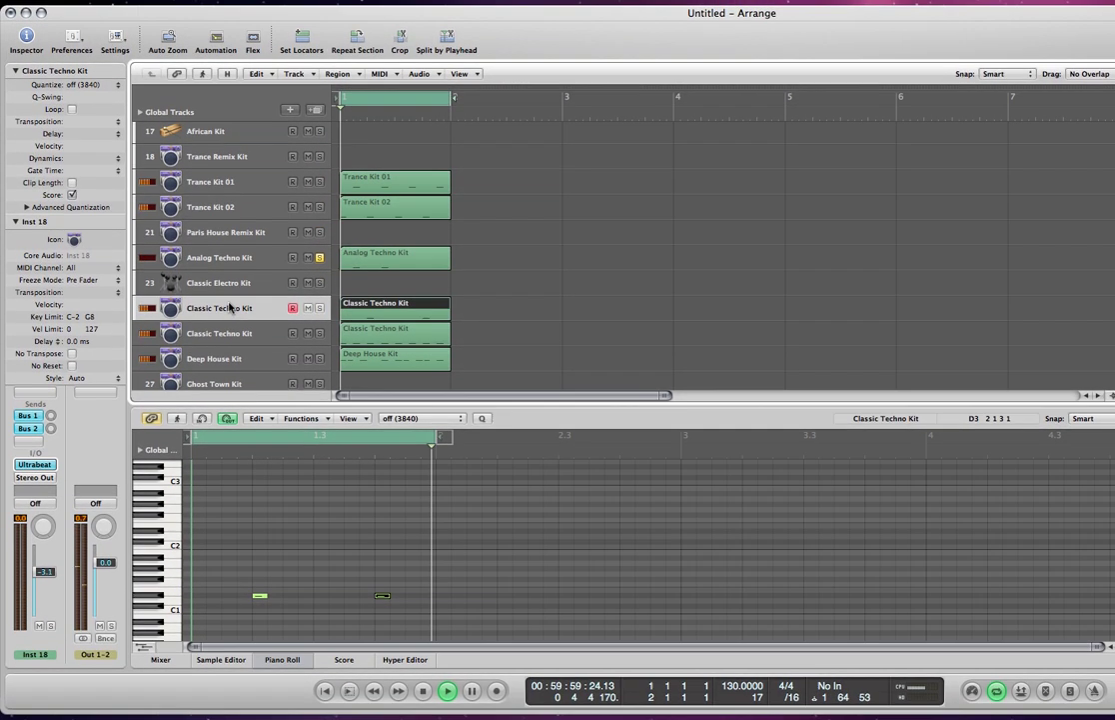
{"action": "left_click", "coordinate": [319, 308]}
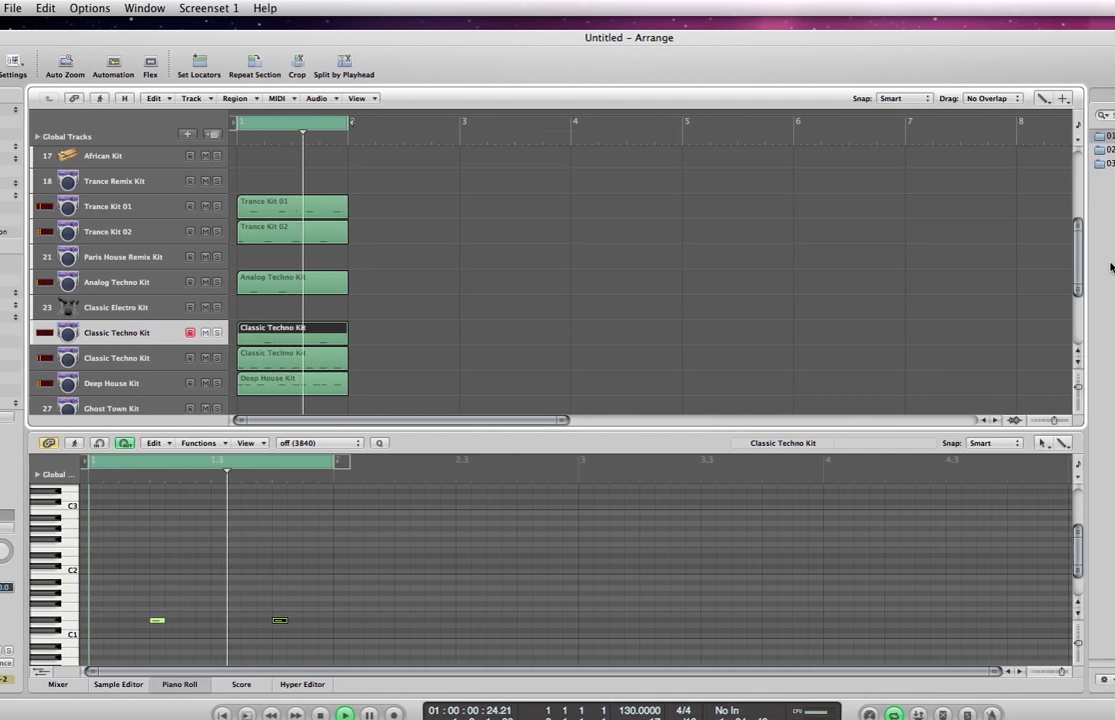
Go down to the bass tracks and listen to the Analog Warm Bass and Trance Remix tracks in turn.
{"action": "left_click_drag", "start_coordinate": [921, 258], "coordinate": [920, 284]}
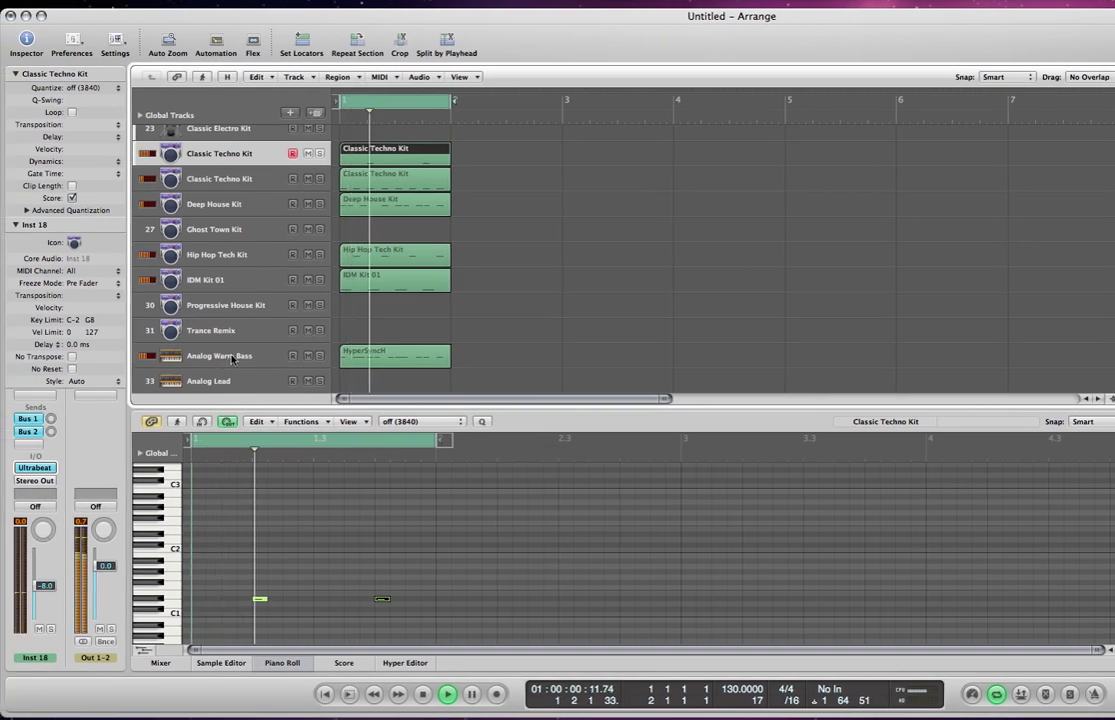
{"action": "left_click", "coordinate": [232, 357]}
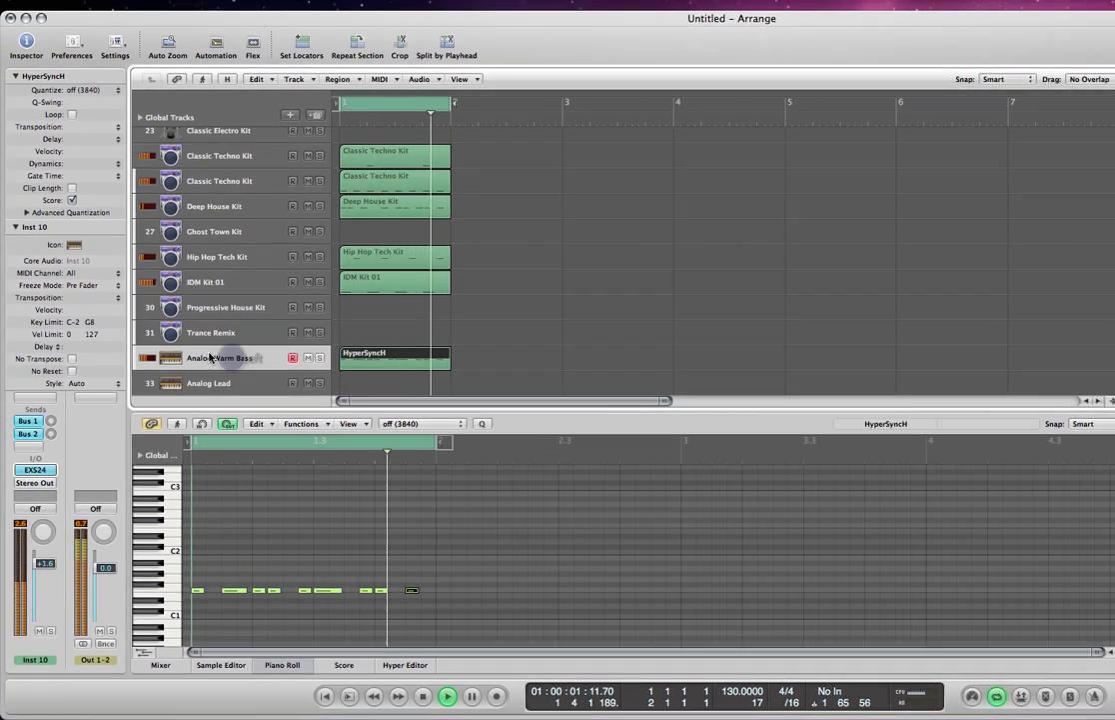
{"action": "left_click", "coordinate": [244, 333]}
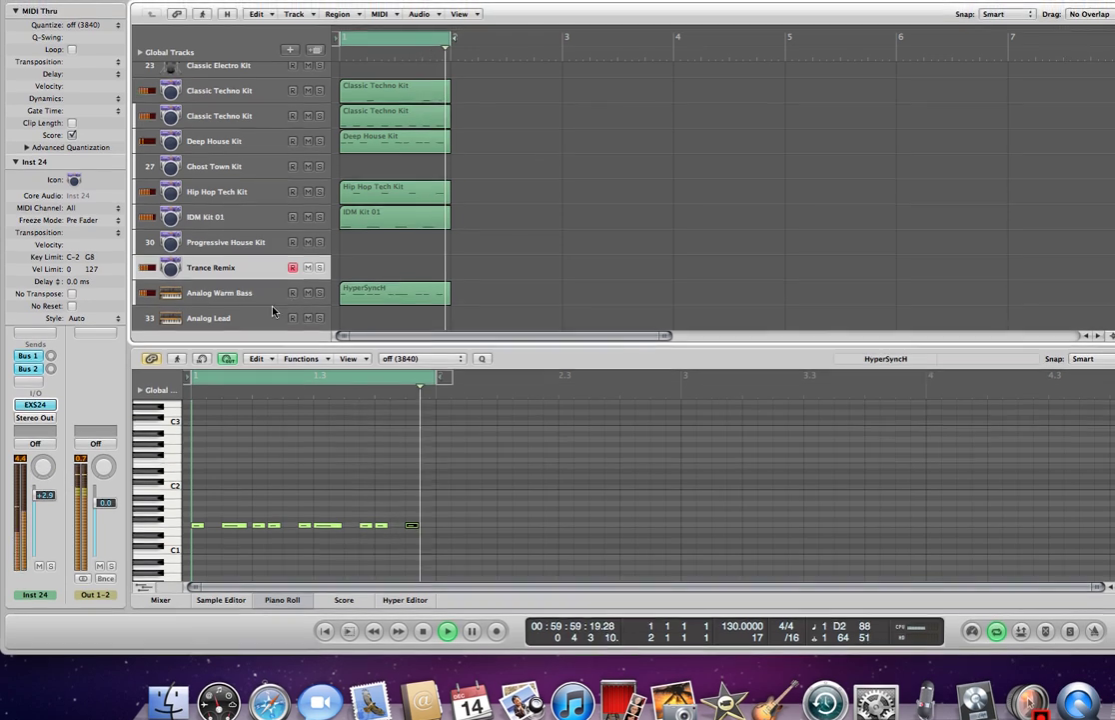
{"action": "left_click", "coordinate": [262, 277]}
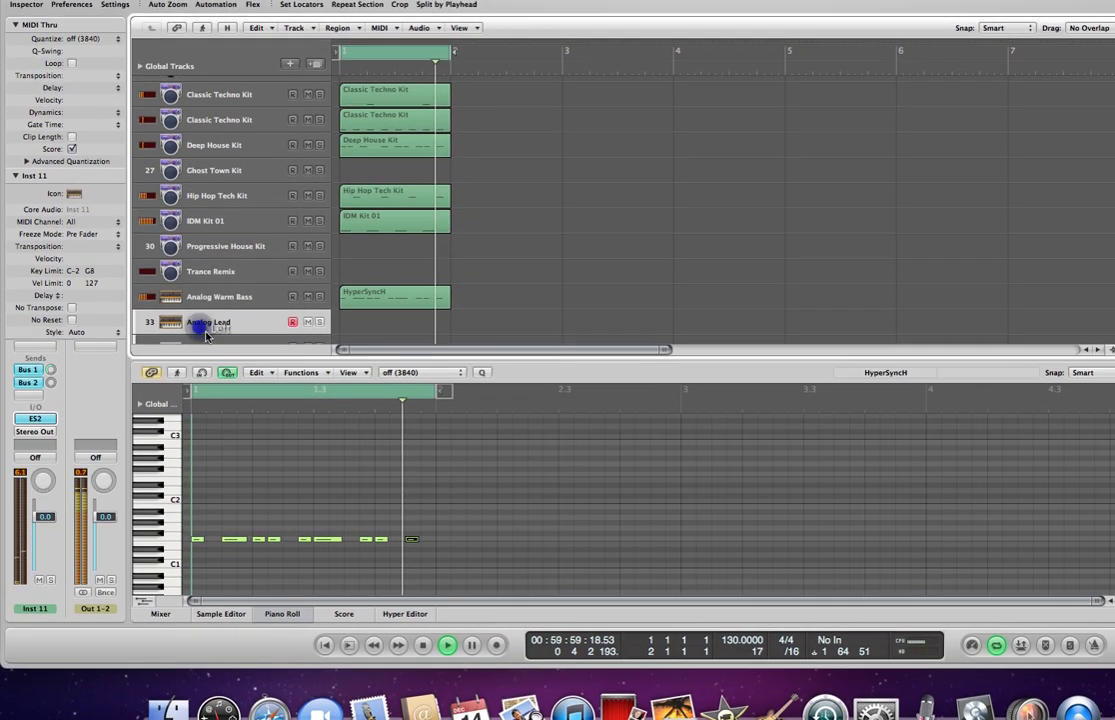
Select the Analog Lead track and open its ES2 synth with the full set of controls, clear of the track's channel strip.
{"action": "left_click", "coordinate": [199, 325]}
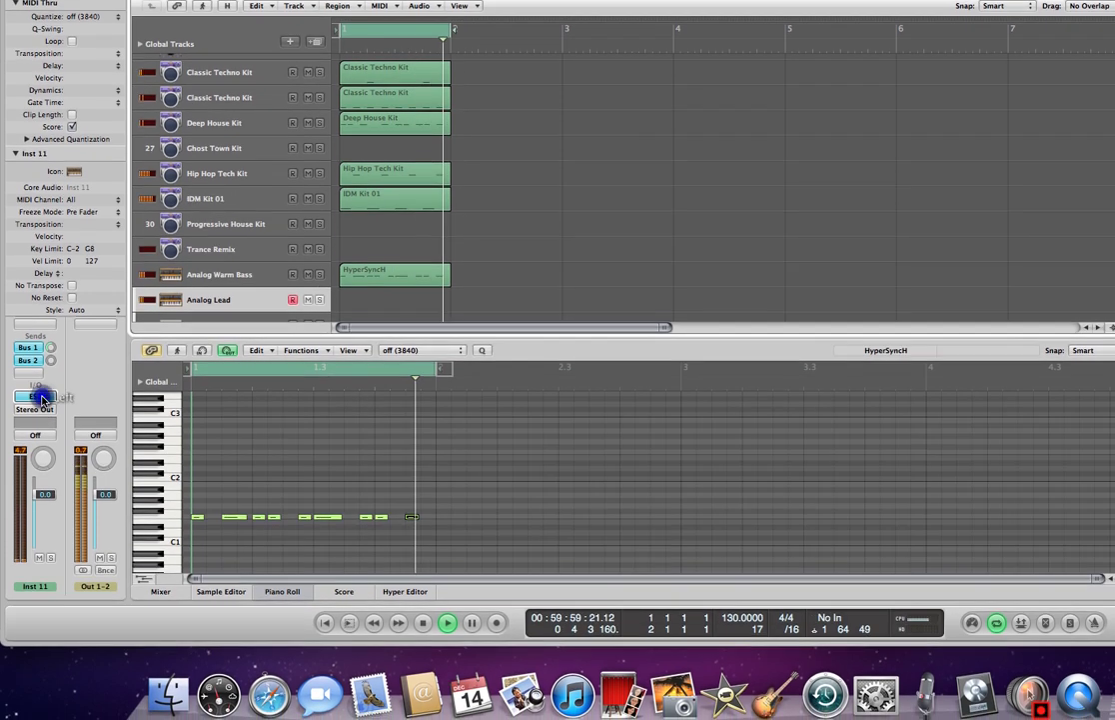
{"action": "left_click", "coordinate": [36, 404]}
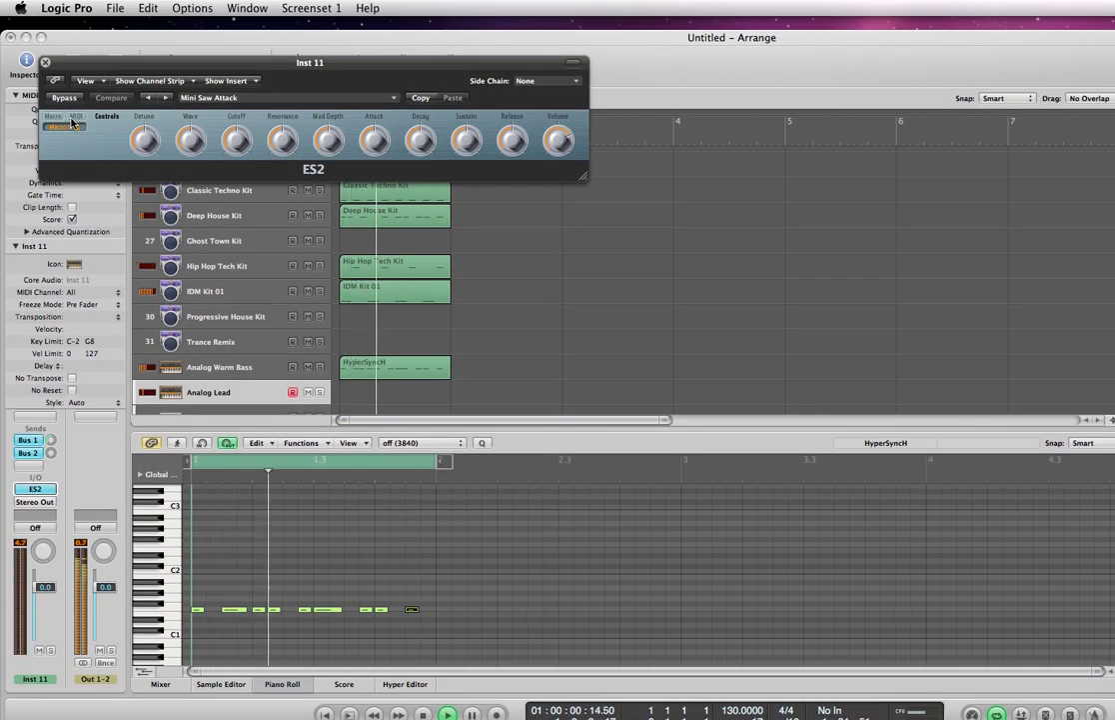
{"action": "left_click", "coordinate": [71, 121]}
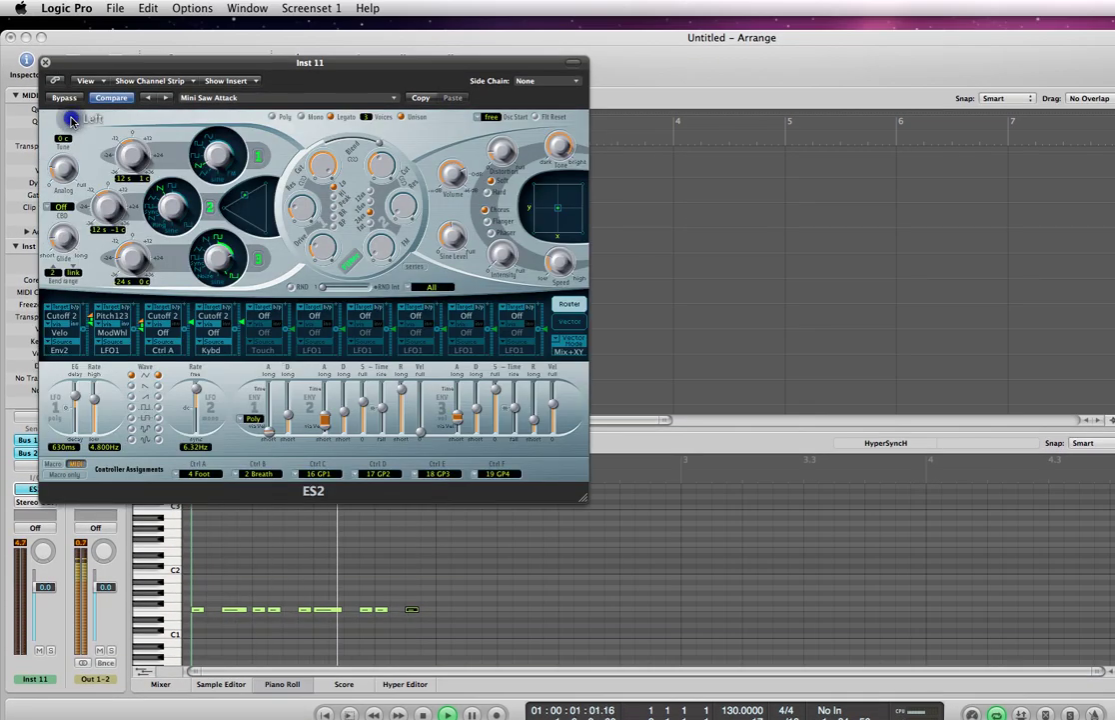
{"action": "left_click_drag", "start_coordinate": [61, 67], "coordinate": [271, 152]}
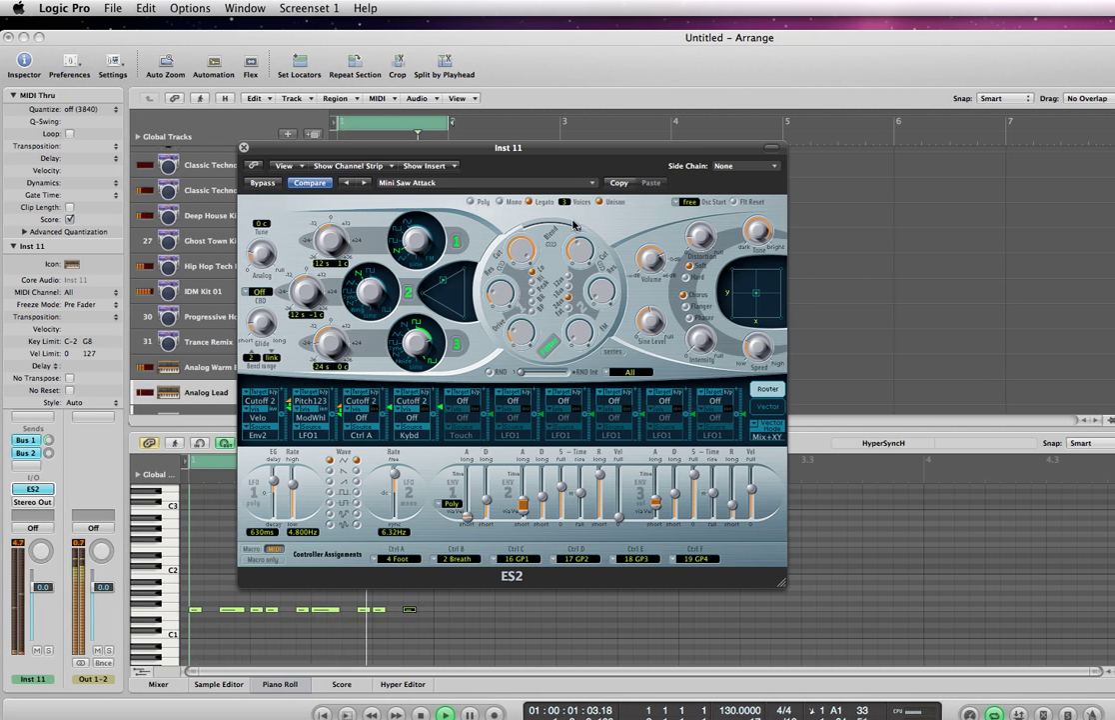
Audition the ES2 Synth Bass presets Breaks Bass, Distorted Break, Divine Bass and Filter Soul, settle on Divine Bass and close the synth.
{"action": "left_click", "coordinate": [595, 183]}
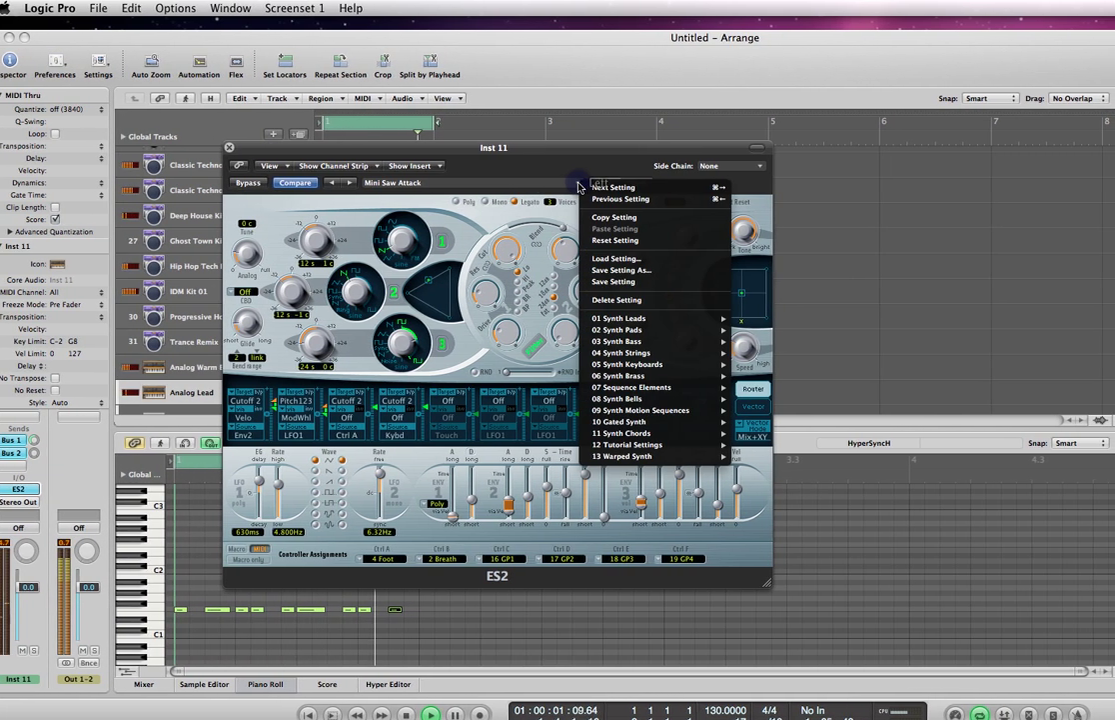
{"action": "mouse_move", "coordinate": [639, 341]}
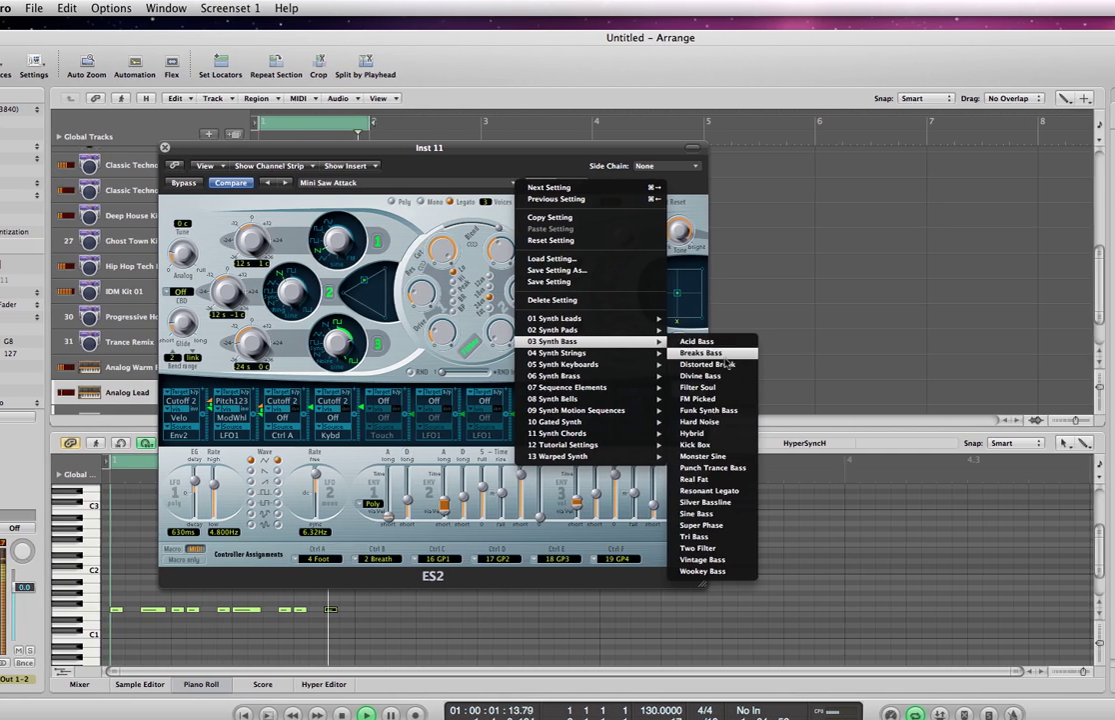
{"action": "left_click", "coordinate": [735, 352]}
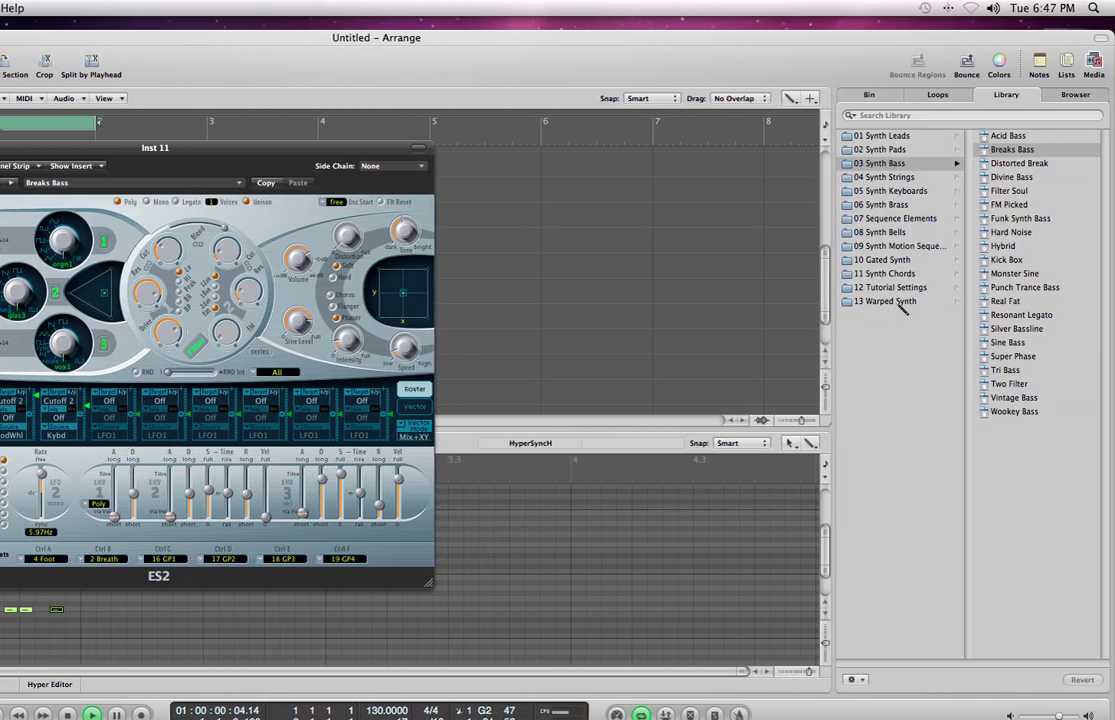
{"action": "left_click", "coordinate": [1002, 164]}
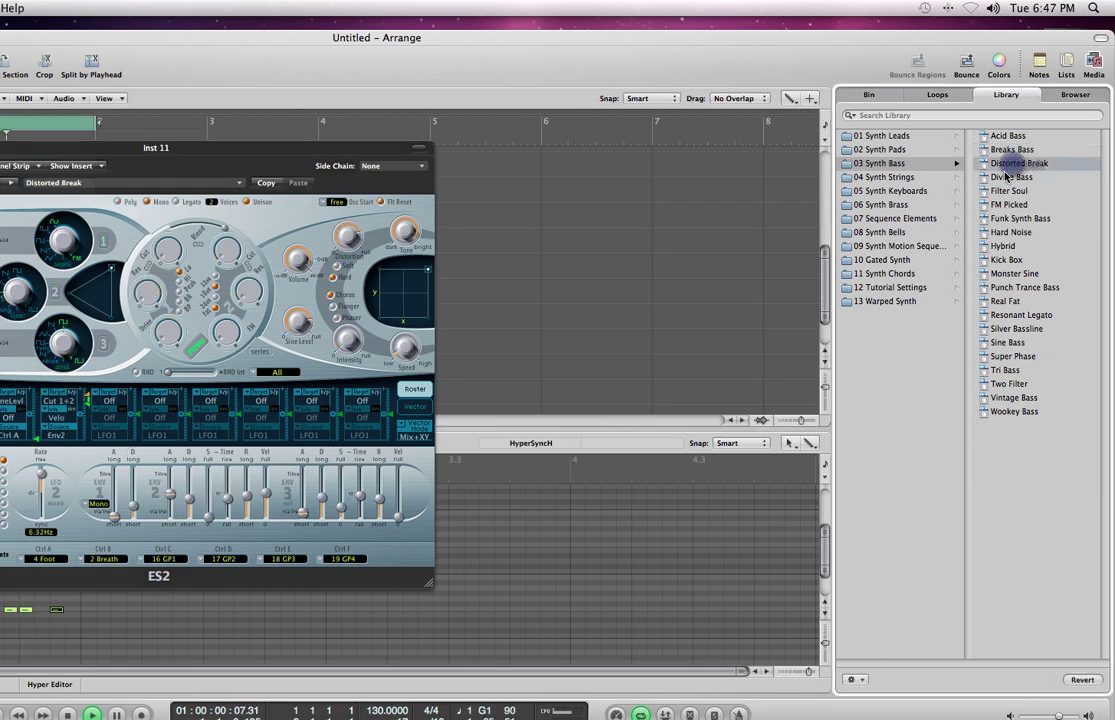
{"action": "left_click", "coordinate": [1007, 178]}
{"action": "left_click", "coordinate": [1014, 191]}
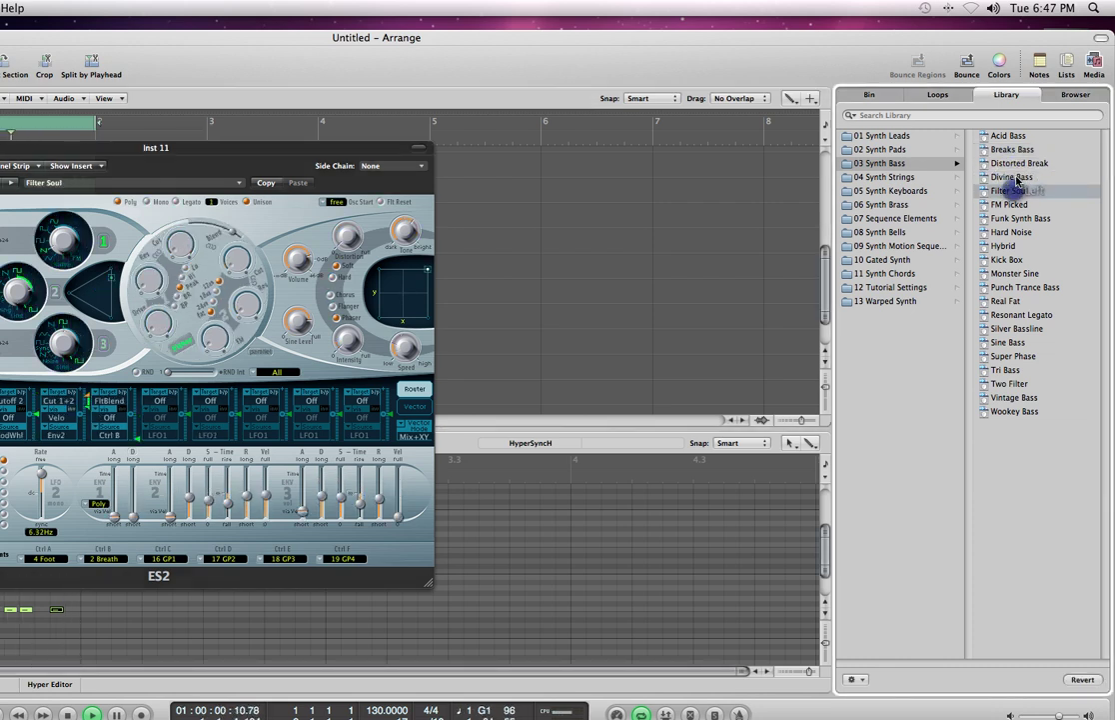
{"action": "left_click", "coordinate": [1014, 178]}
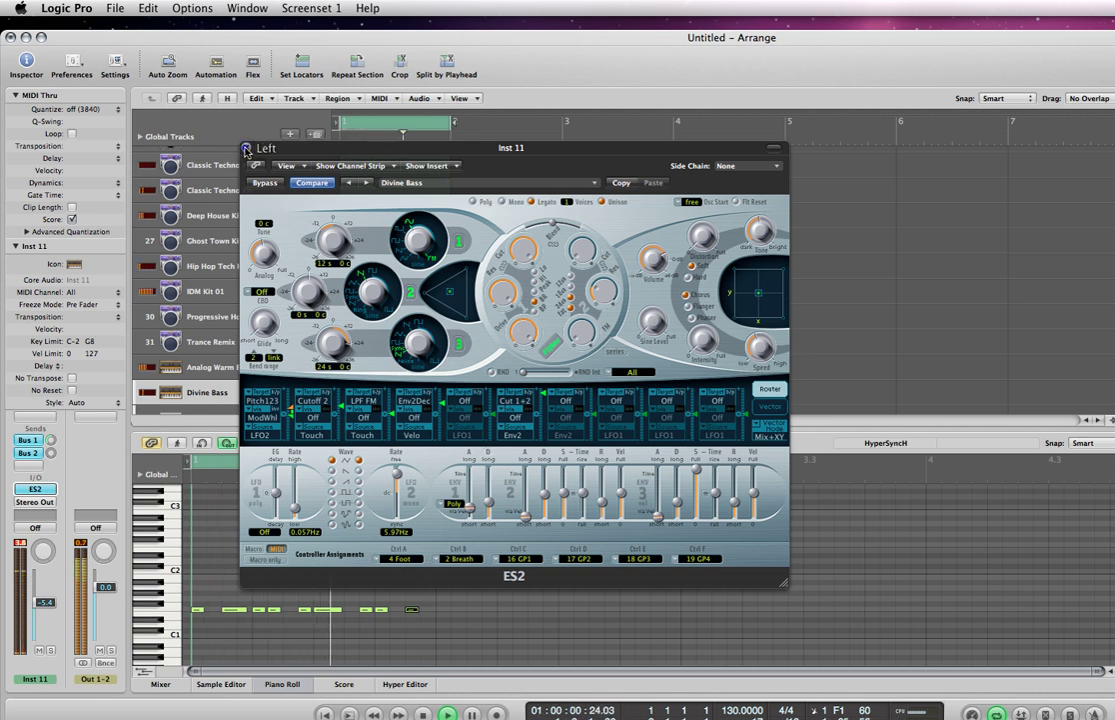
{"action": "left_click", "coordinate": [246, 151]}
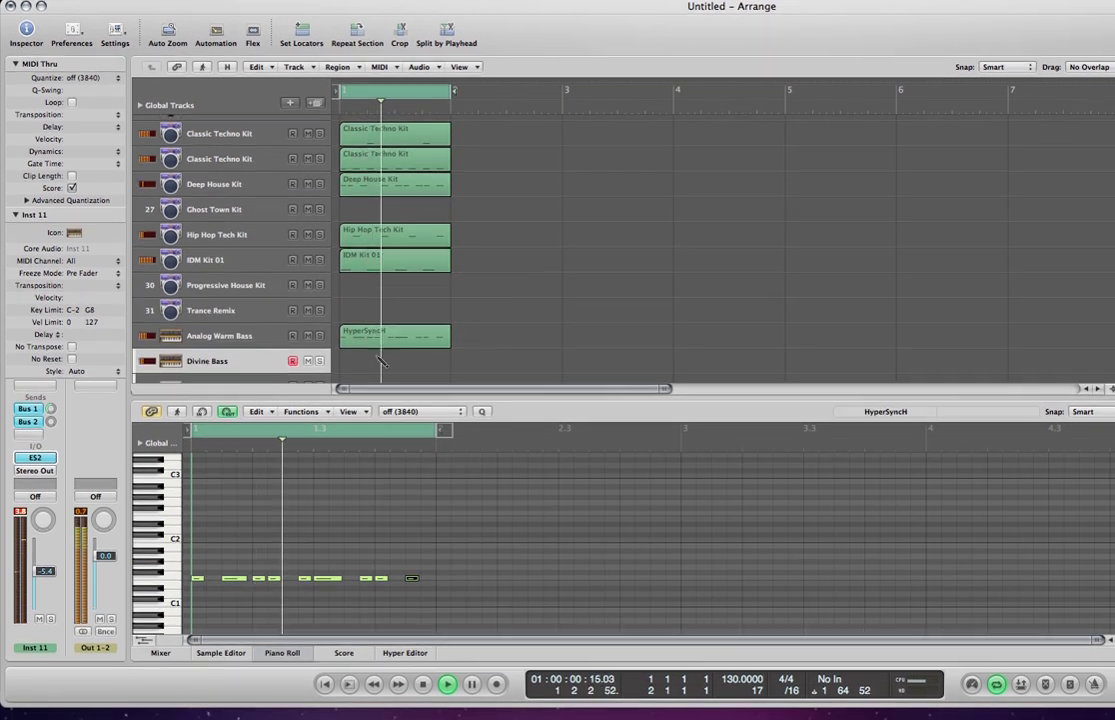
Create a one-bar region at bar 1 on the Divine Bass track with the Pencil tool, and return to the Pointer tool.
{"action": "right_click", "coordinate": [378, 400]}
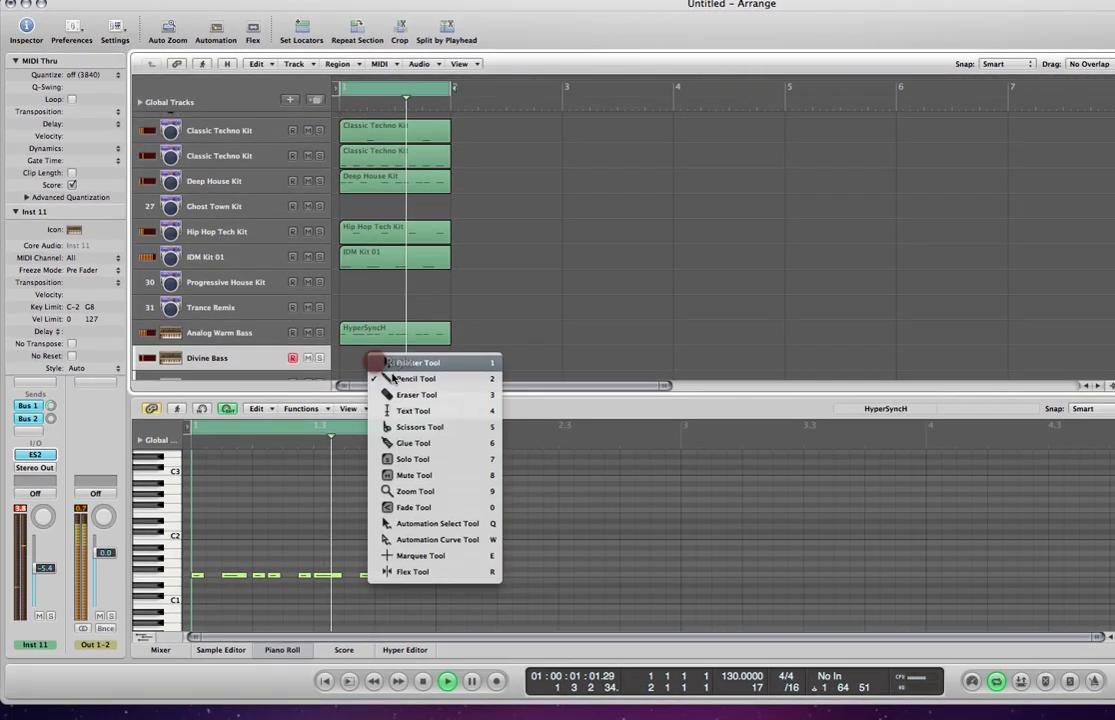
{"action": "left_click", "coordinate": [392, 380]}
{"action": "left_click", "coordinate": [373, 365]}
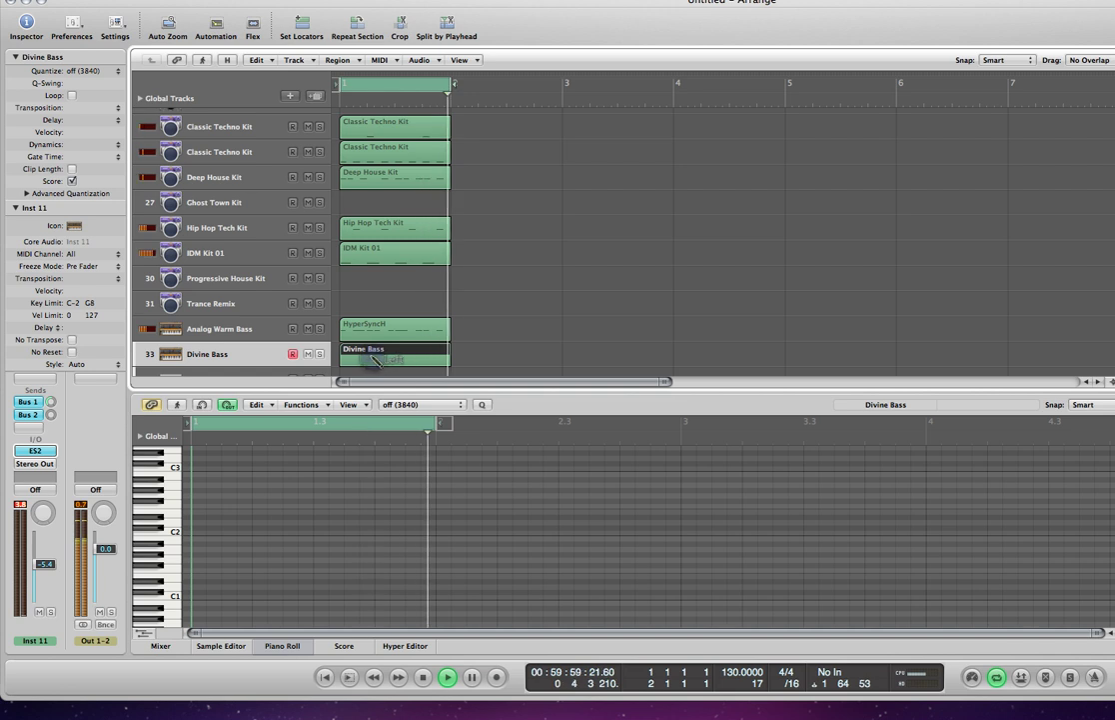
{"action": "right_click", "coordinate": [371, 357]}
{"action": "right_click", "coordinate": [377, 358]}
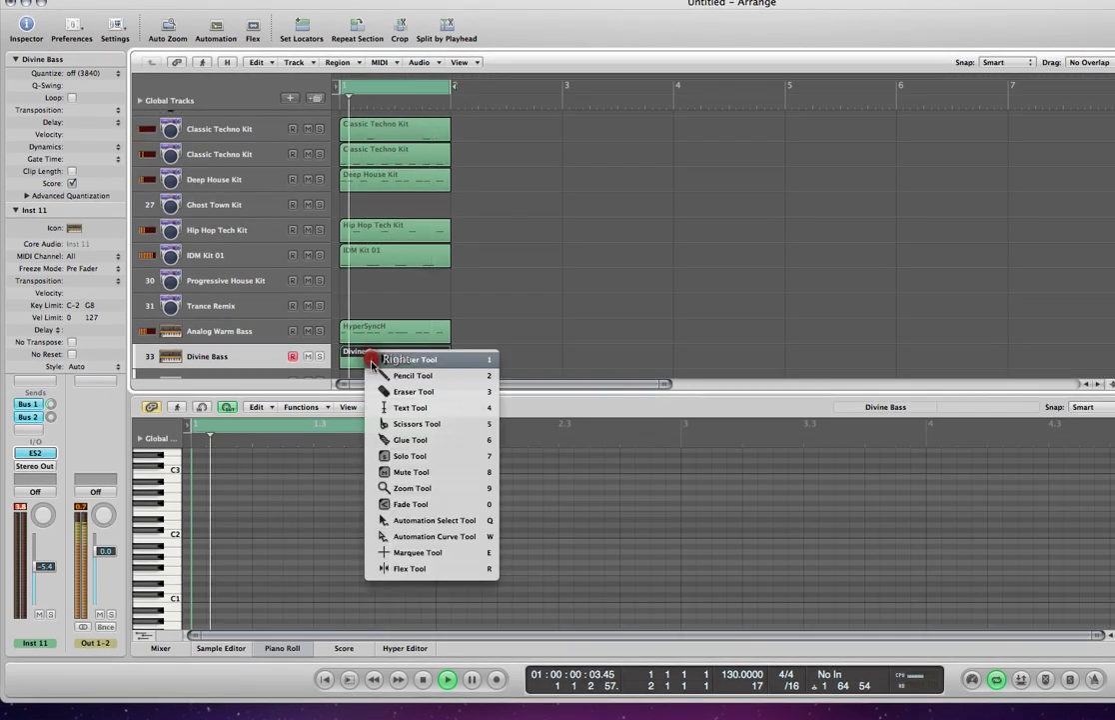
{"action": "left_click", "coordinate": [385, 363]}
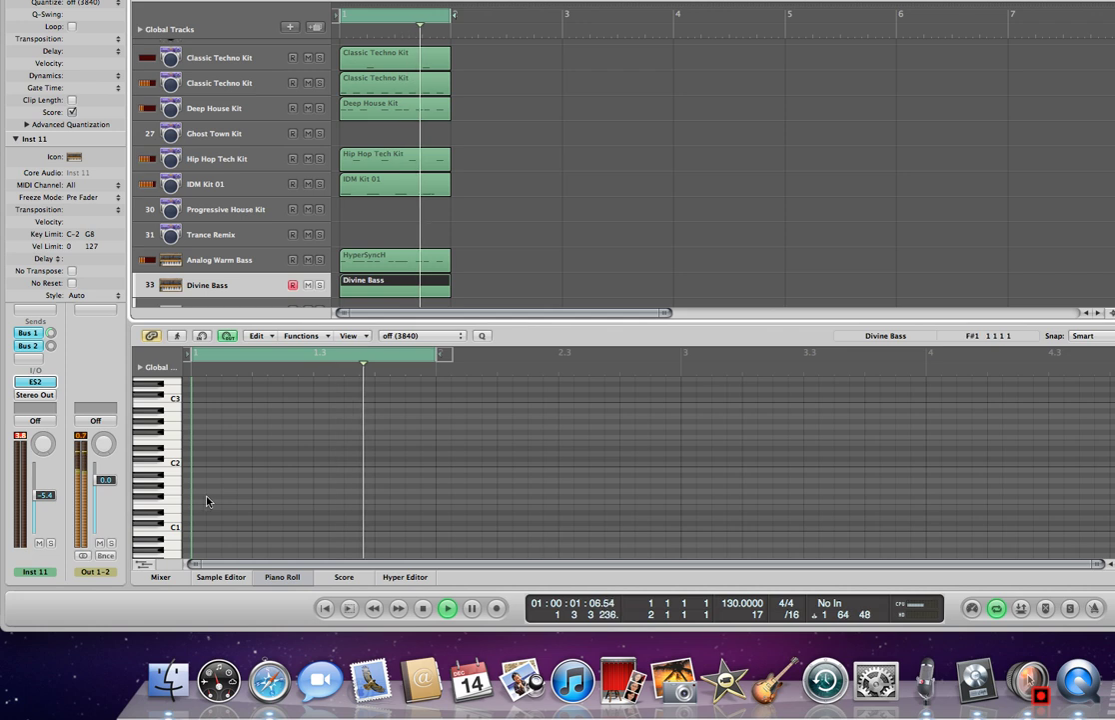
Draw an F1 note at 1.1.3 in the Divine Bass region with the Pencil tool and lengthen it, removing the trial note at 1.2.1.
{"action": "right_click", "coordinate": [211, 544]}
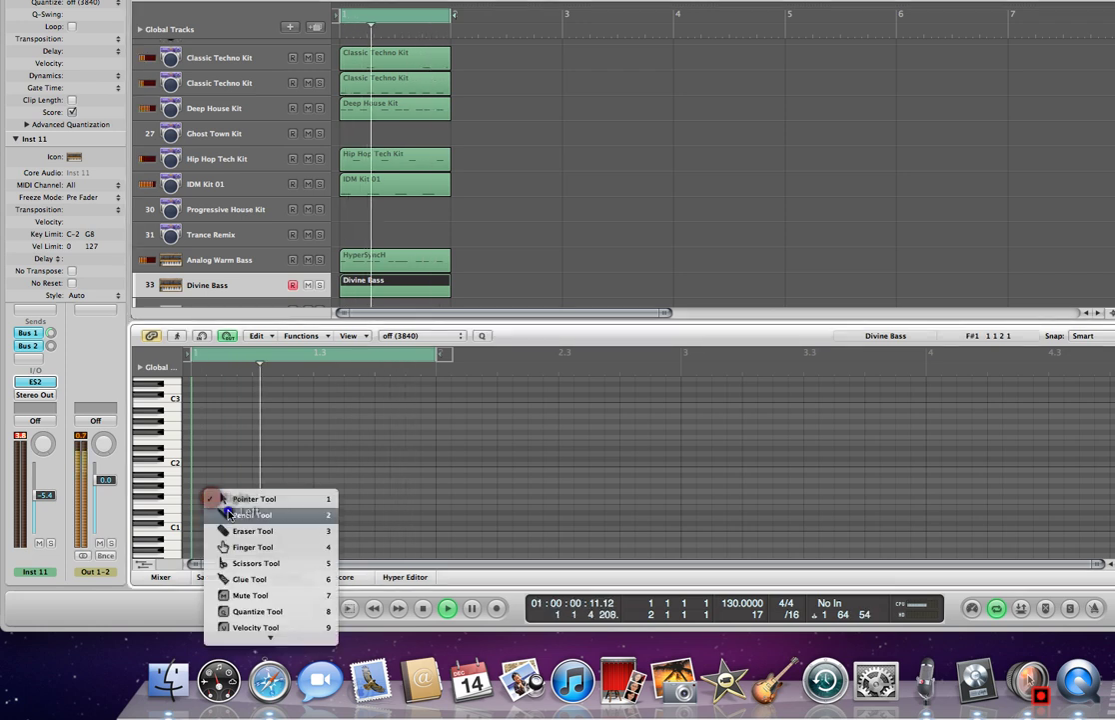
{"action": "left_click", "coordinate": [228, 512]}
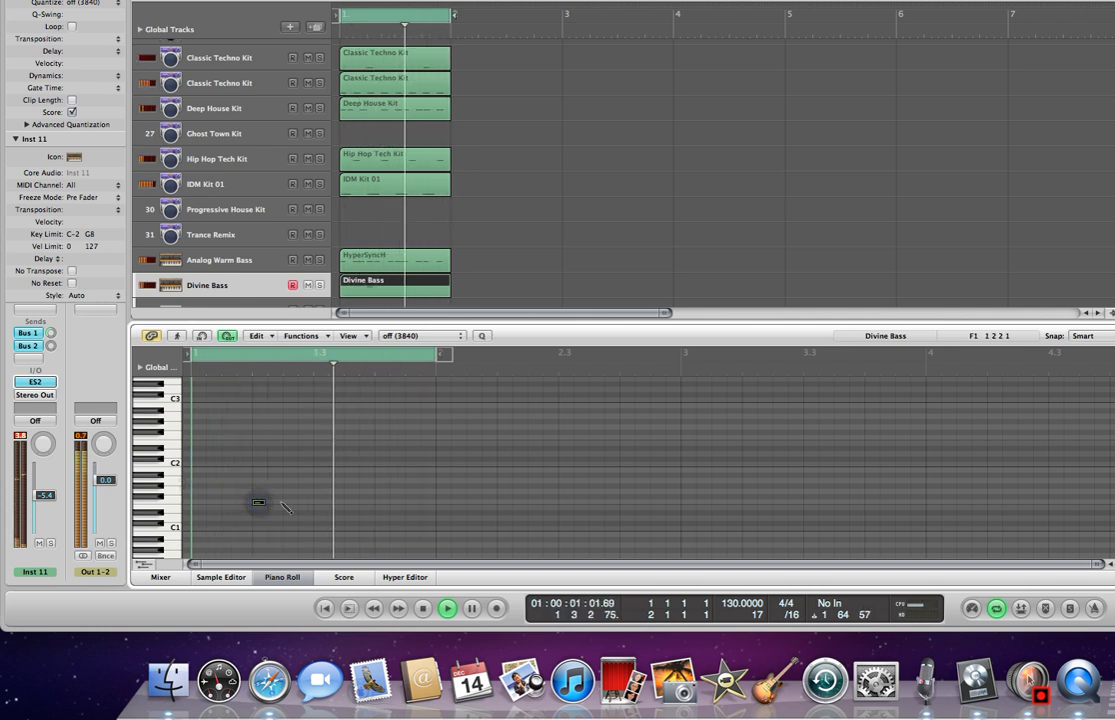
{"action": "left_click", "coordinate": [228, 503]}
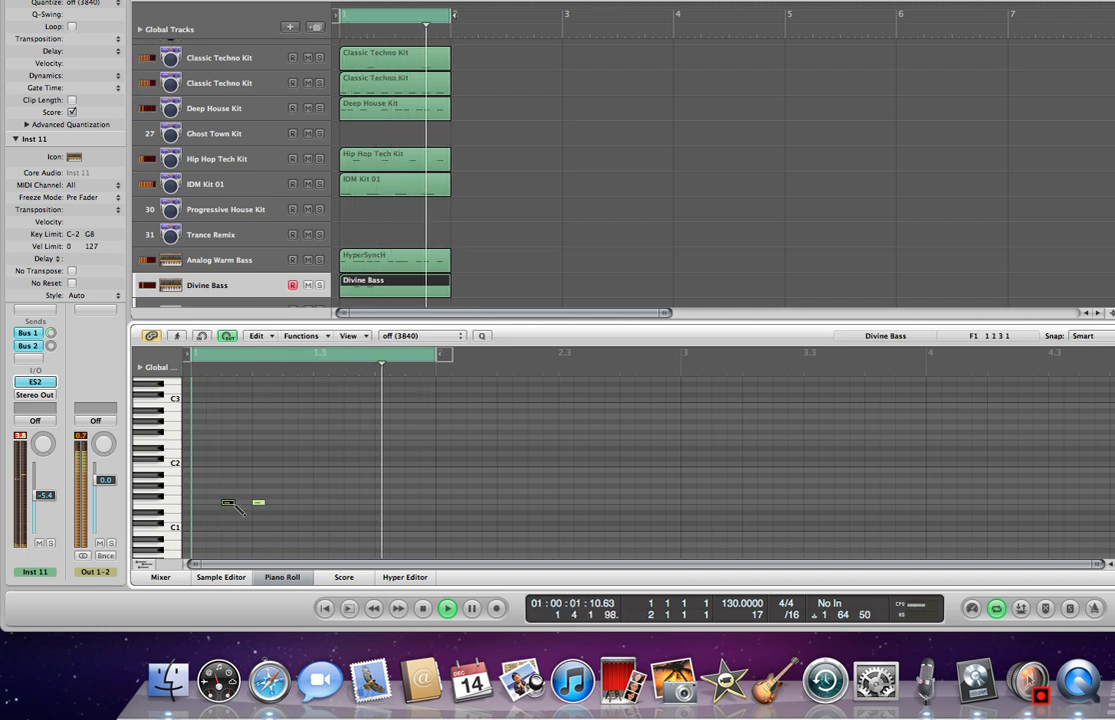
{"action": "left_click_drag", "start_coordinate": [229, 503], "coordinate": [245, 507]}
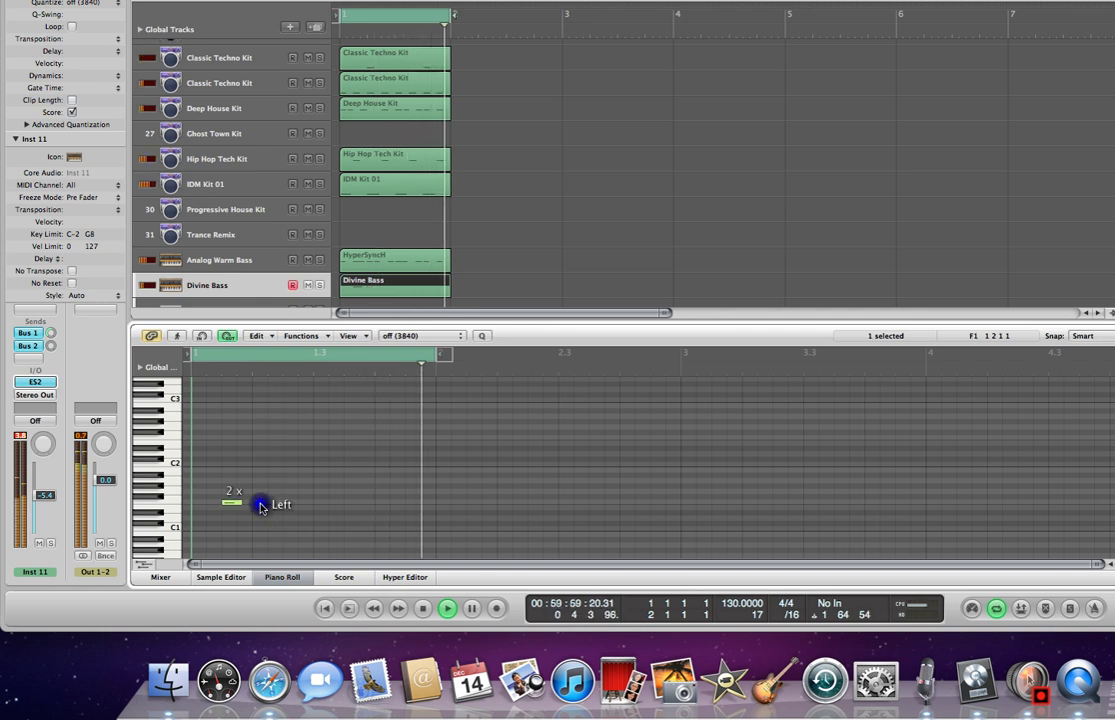
{"action": "left_click", "coordinate": [234, 504]}
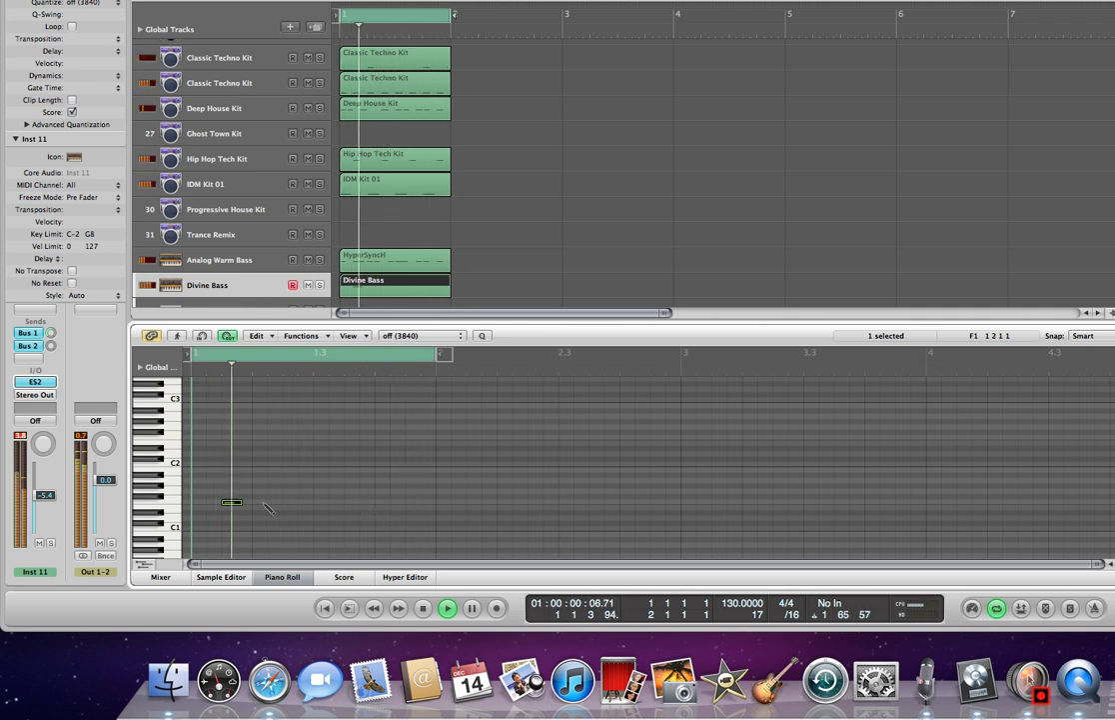
Try an F1 note at 1.1.1 and delete it, place one at 1.4.3 instead, and return to the Pointer tool.
{"action": "left_click", "coordinate": [199, 502]}
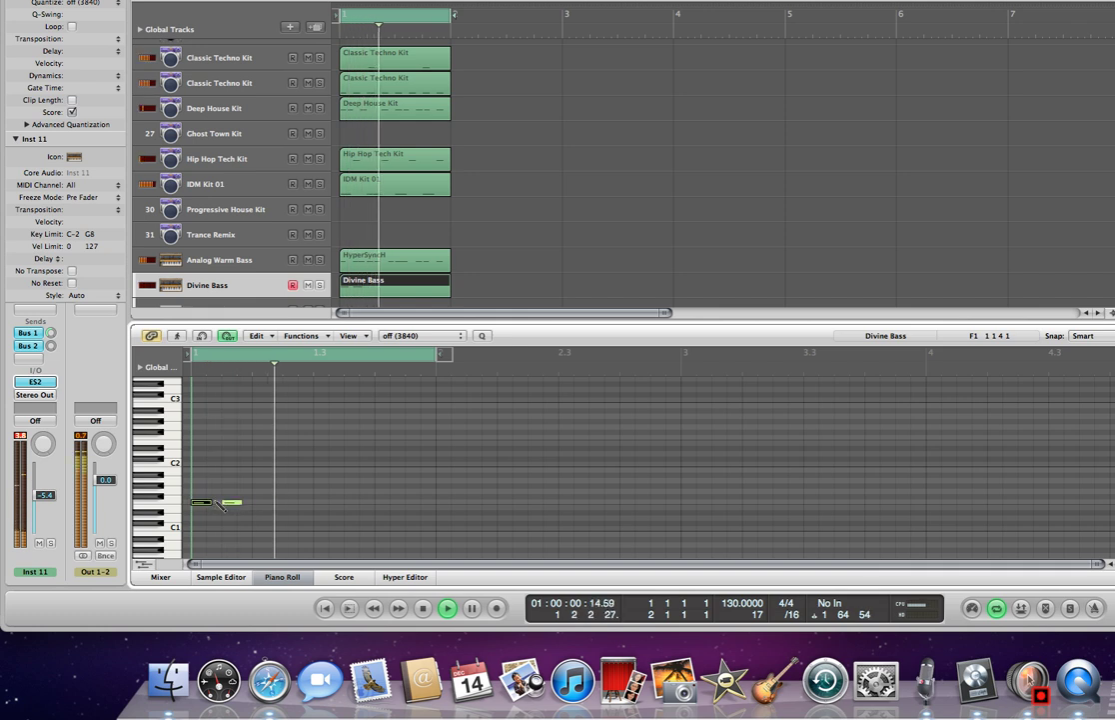
{"action": "double_click", "coordinate": [204, 503]}
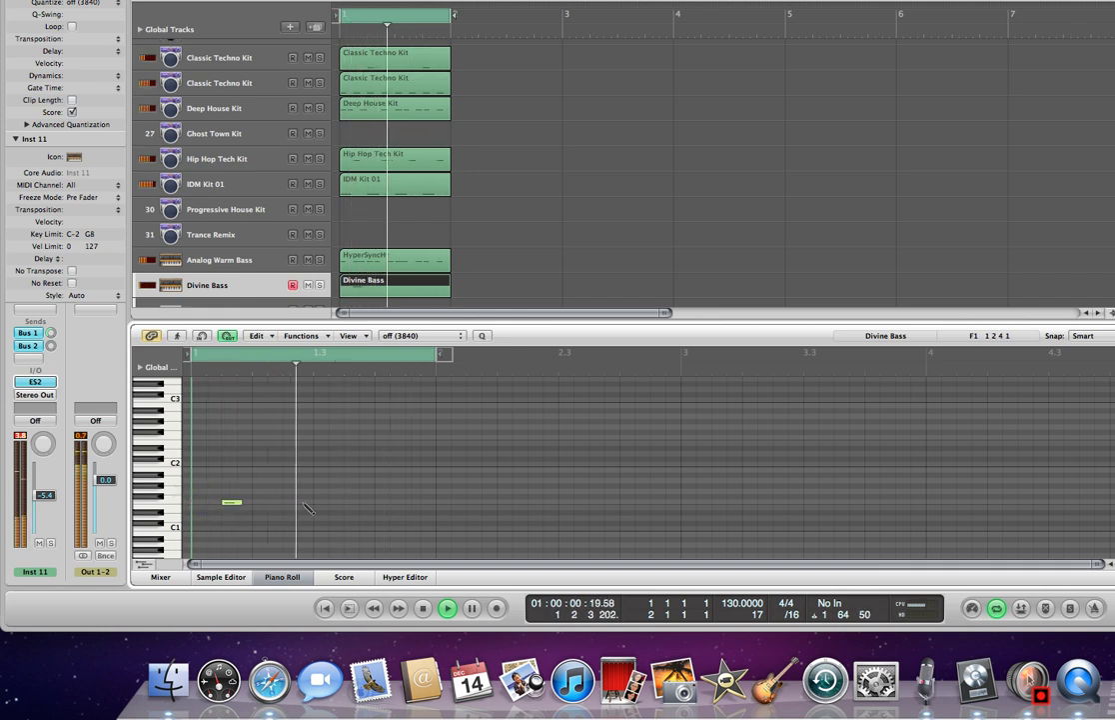
{"action": "left_click", "coordinate": [398, 503]}
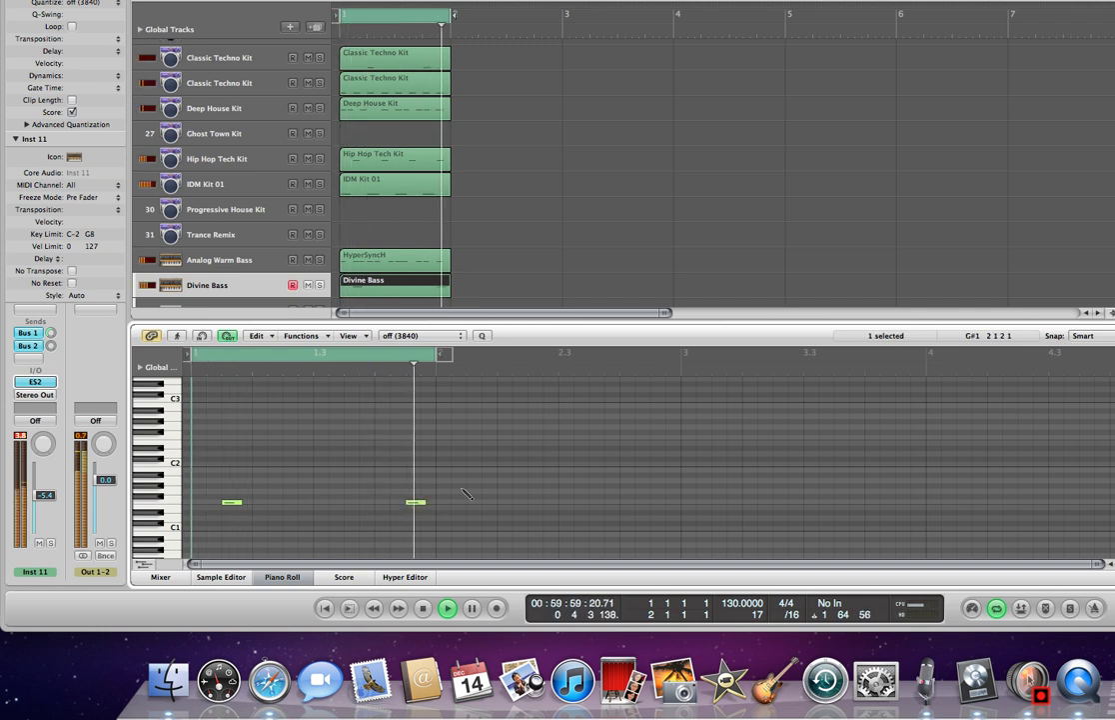
{"action": "right_click", "coordinate": [326, 475]}
{"action": "left_click", "coordinate": [326, 475]}
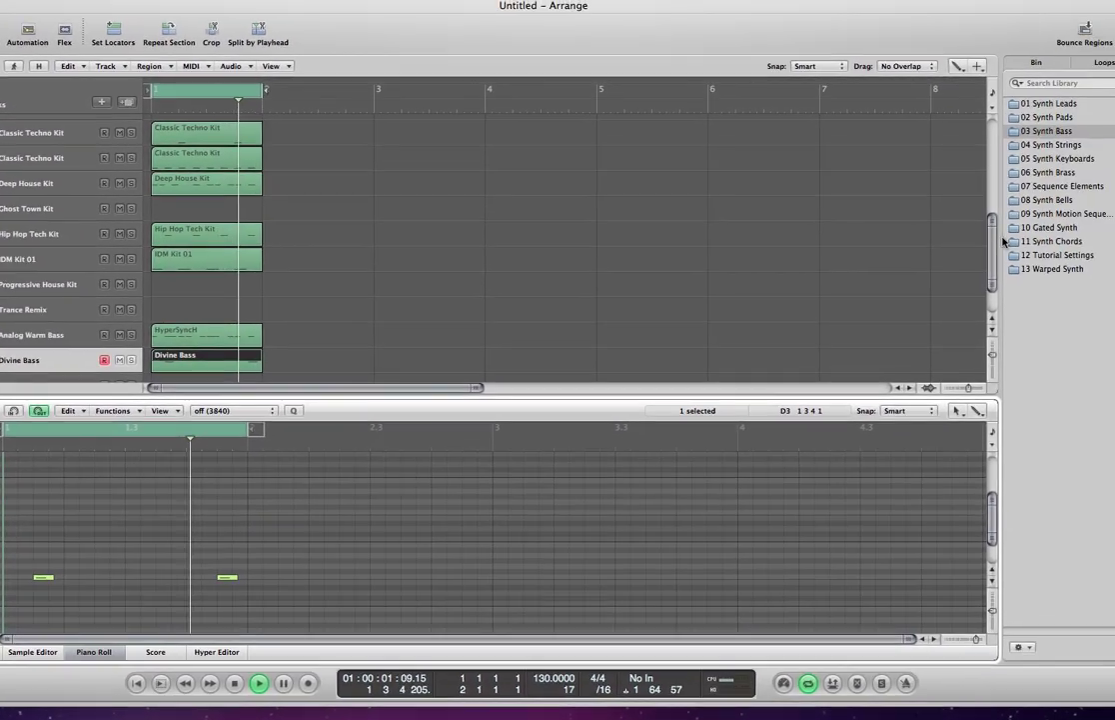
Select the Beat Gallup track below Divine Bass and take a look at its EXS24 sampler, closing it again.
{"action": "left_click_drag", "start_coordinate": [1077, 218], "coordinate": [1078, 246]}
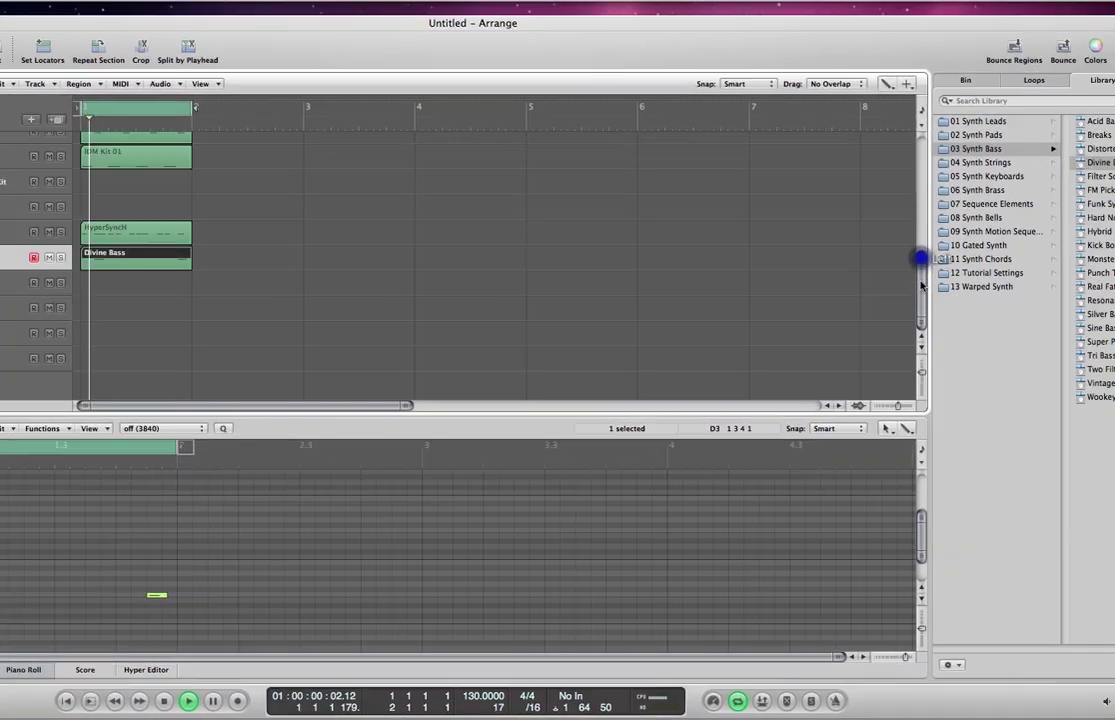
{"action": "left_click", "coordinate": [187, 294]}
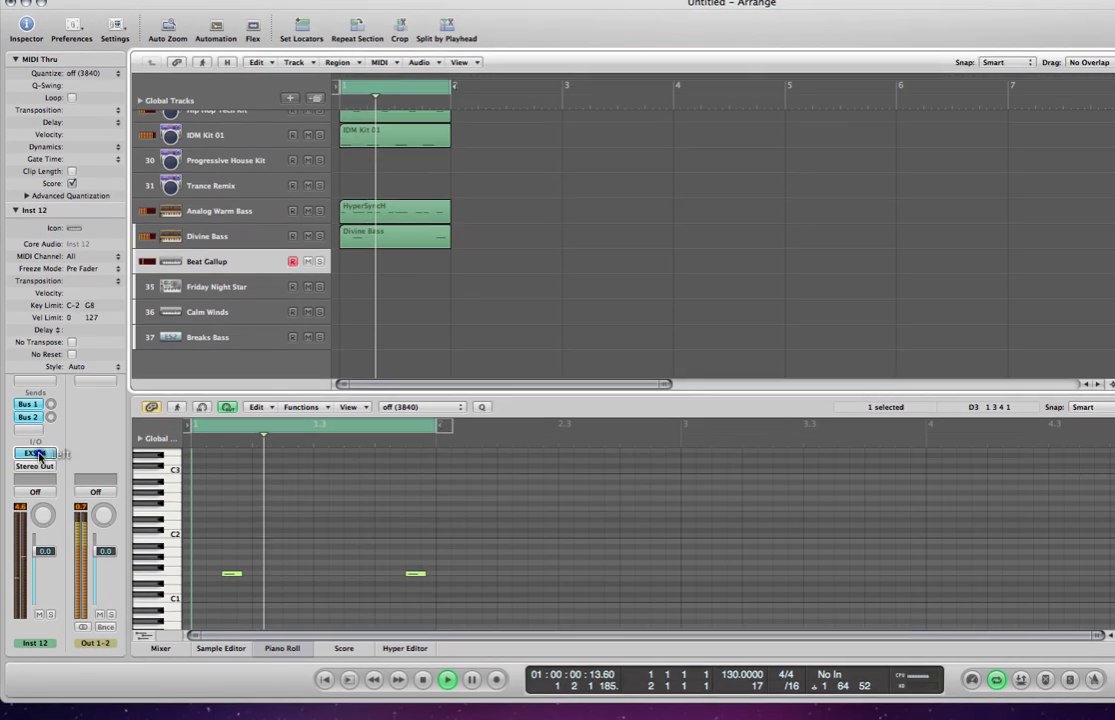
{"action": "left_click", "coordinate": [35, 489]}
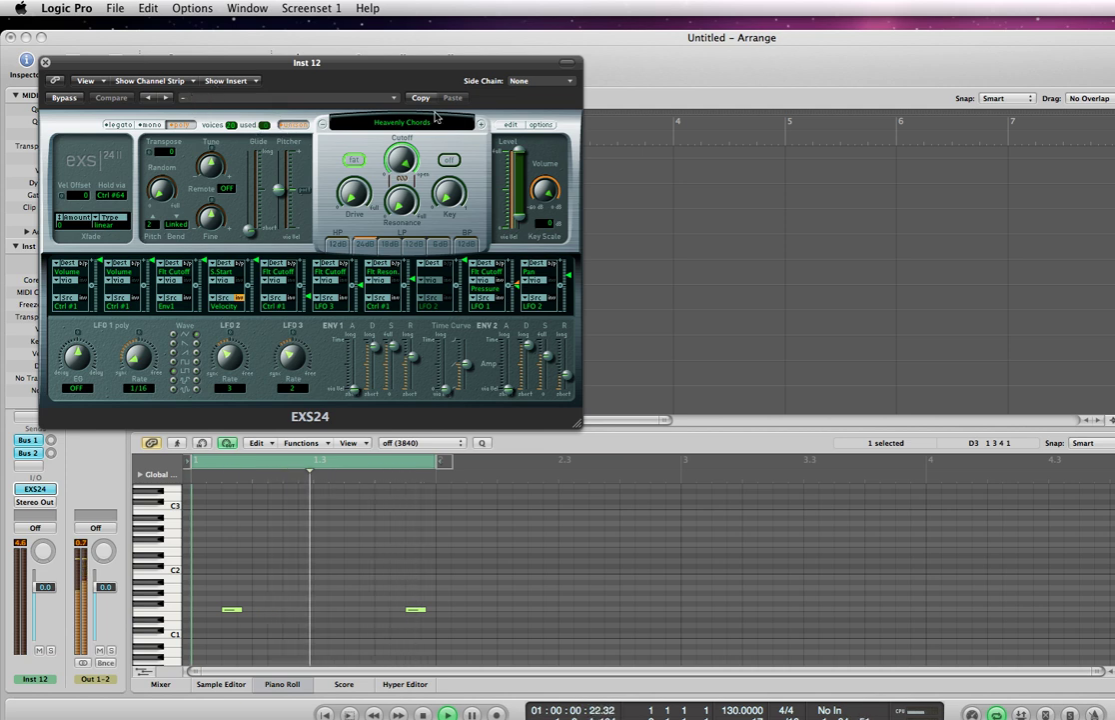
{"action": "left_click", "coordinate": [45, 62]}
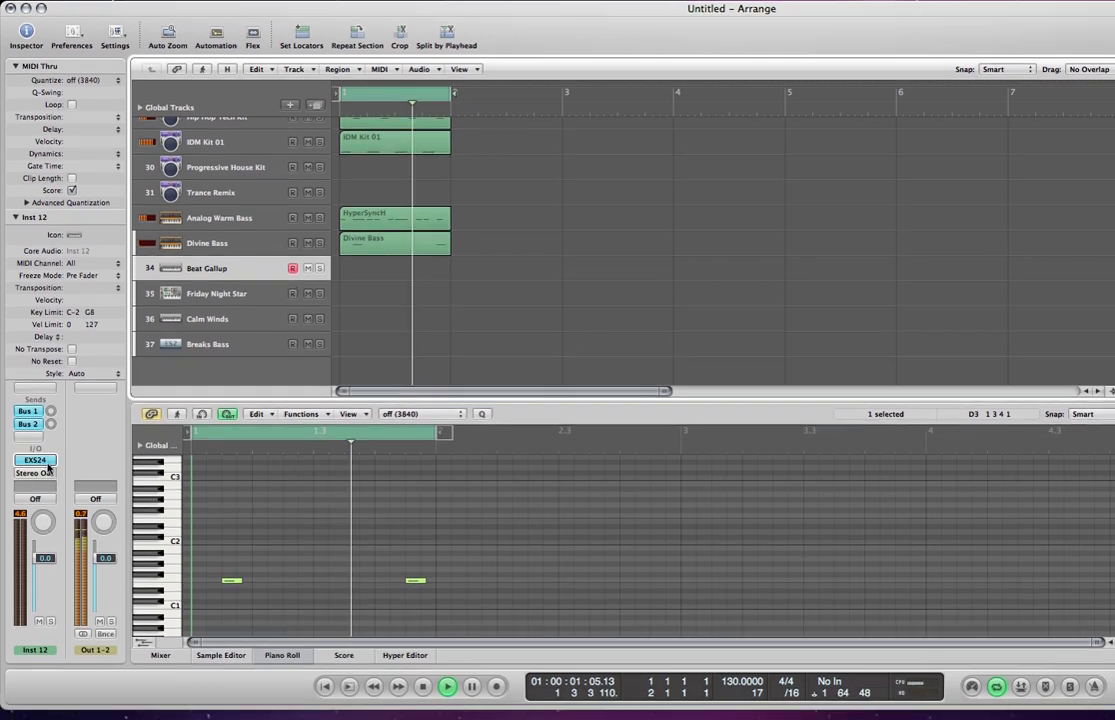
Replace the Beat Gallup track's EXS24 sampler with a stereo ES P (Polyphonic Synth) and reposition its window over the arrangement.
{"action": "left_click", "coordinate": [37, 461]}
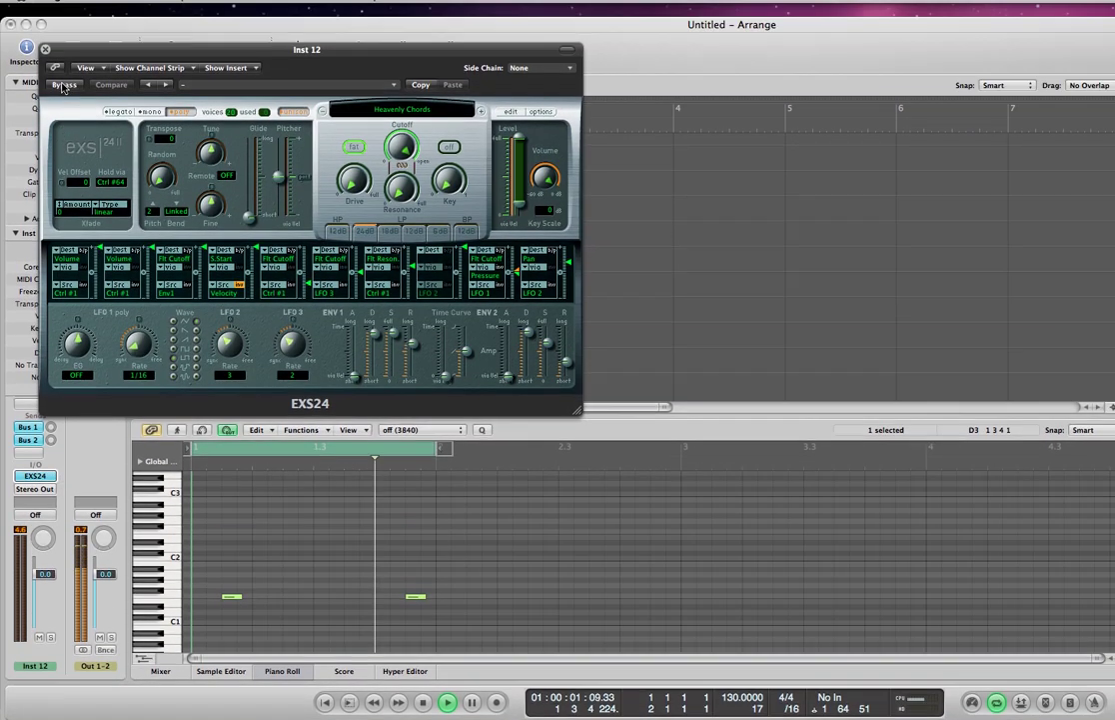
{"action": "left_click", "coordinate": [45, 49]}
{"action": "left_click", "coordinate": [44, 476]}
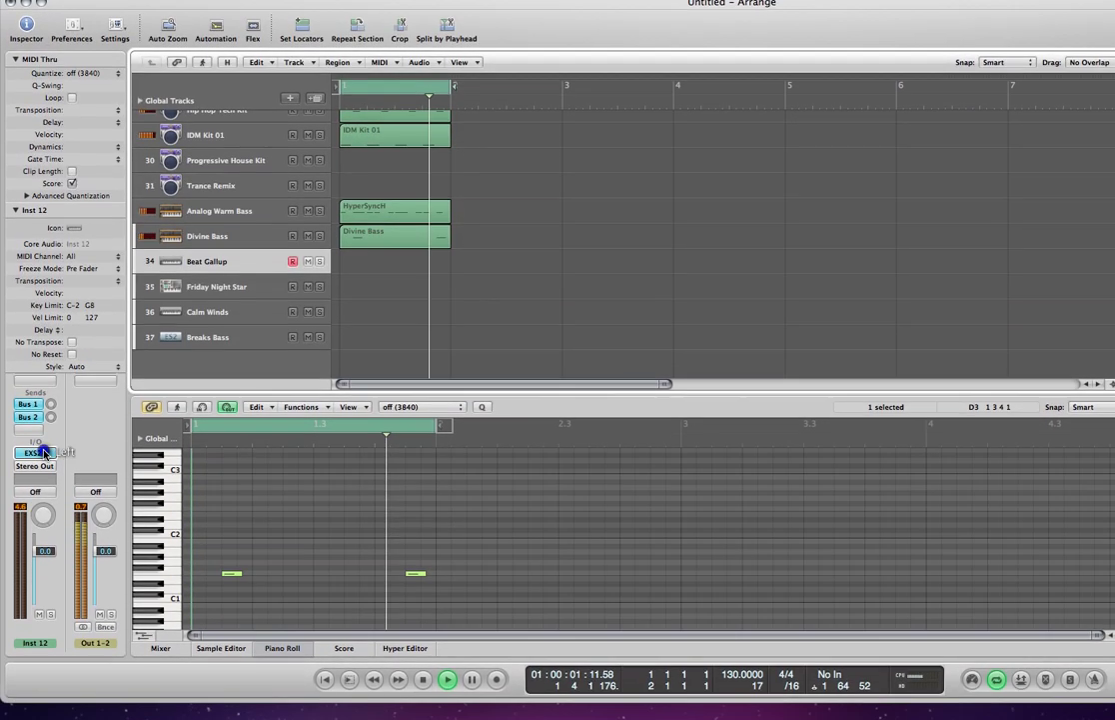
{"action": "left_click", "coordinate": [44, 453]}
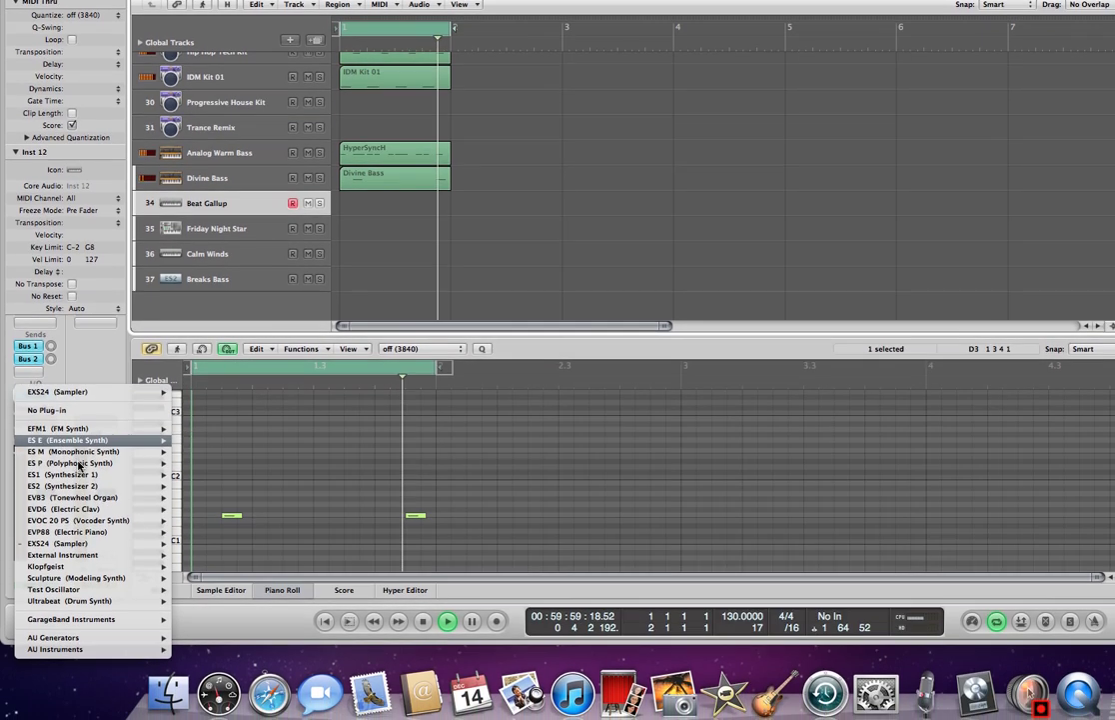
{"action": "mouse_move", "coordinate": [75, 474]}
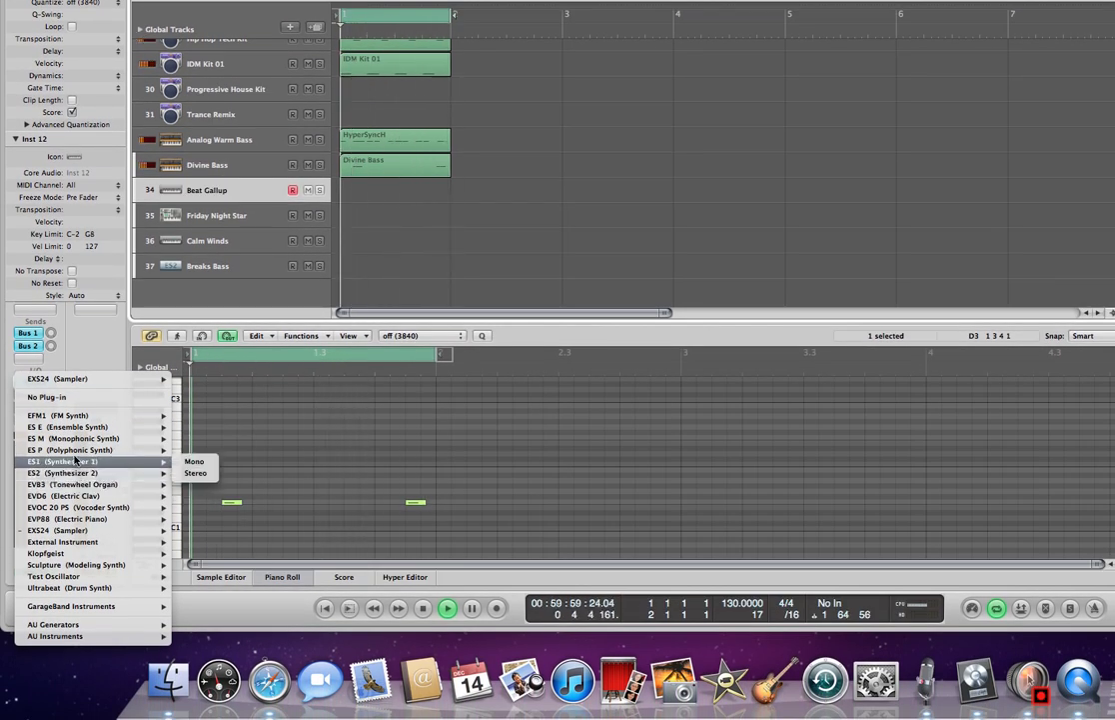
{"action": "mouse_move", "coordinate": [73, 451]}
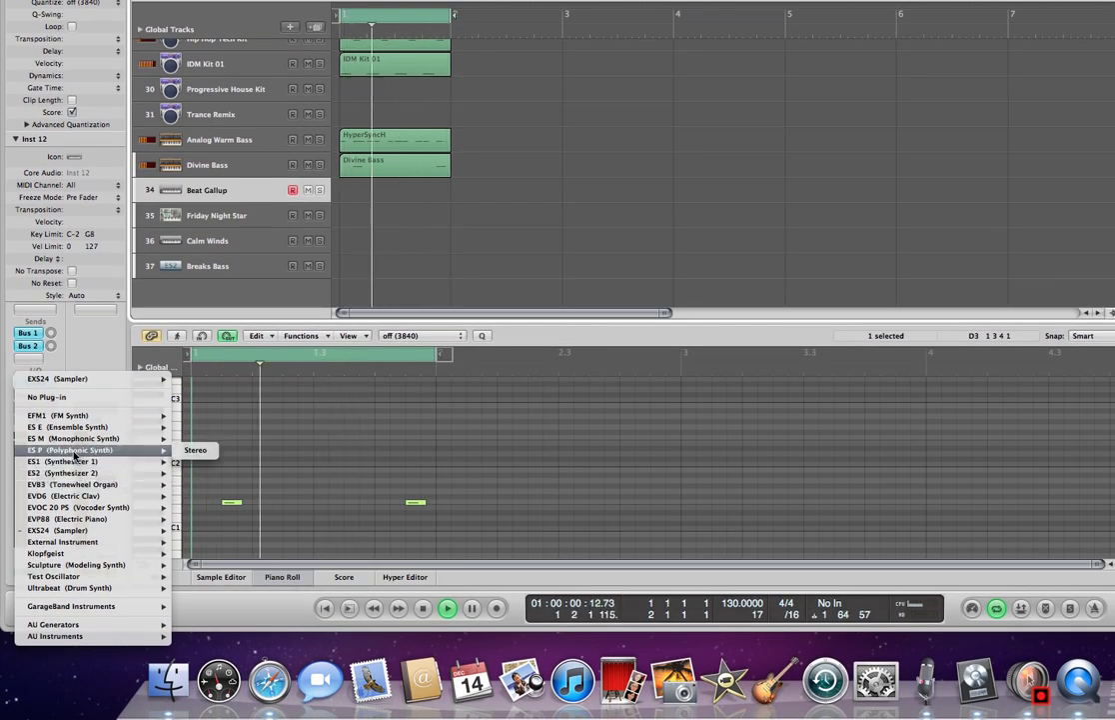
{"action": "left_click", "coordinate": [197, 452]}
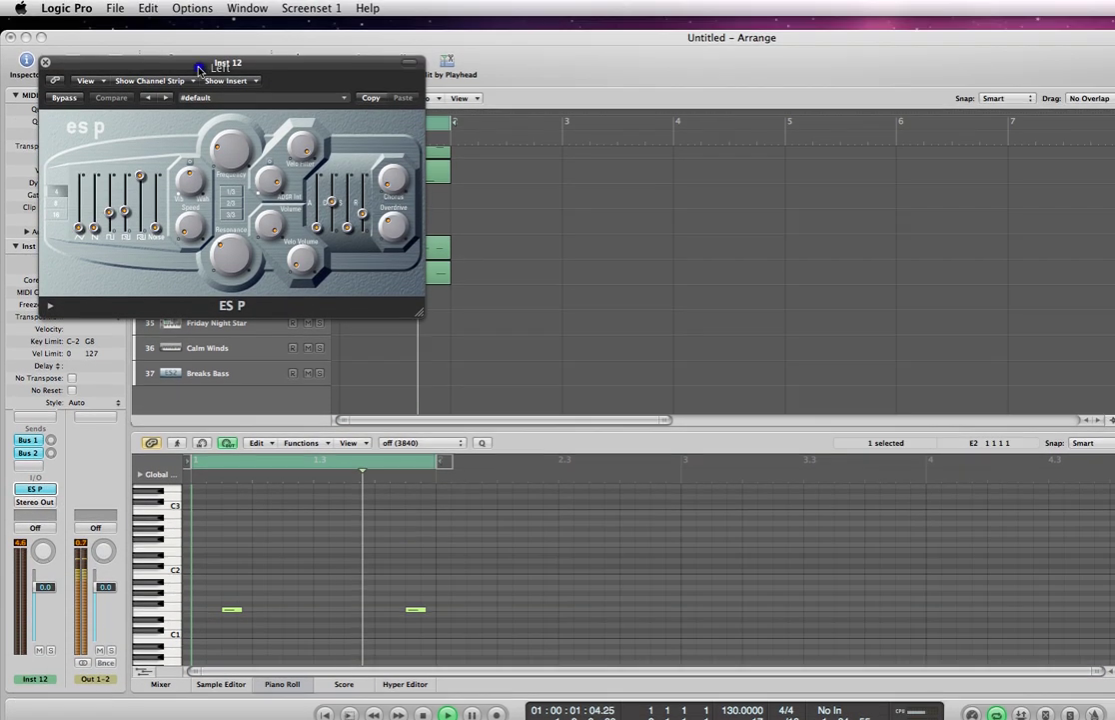
{"action": "left_click_drag", "start_coordinate": [199, 70], "coordinate": [523, 272]}
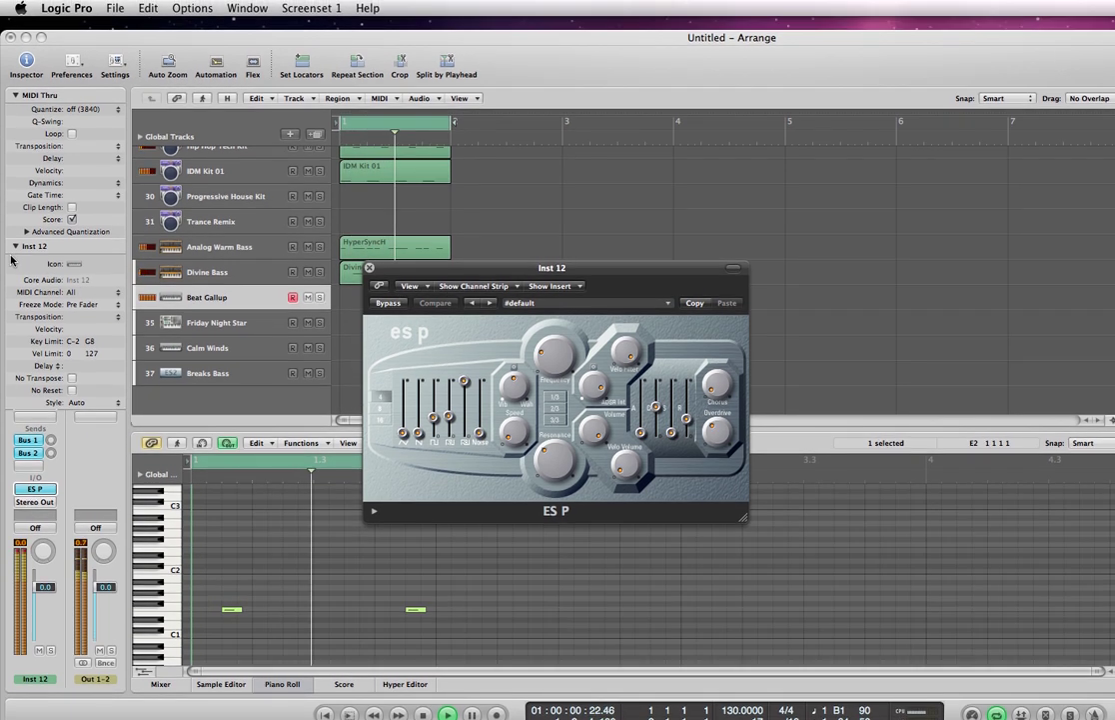
Reveal the inserts on the Beat Gallup channel strip and bypass both AutoFilter effects, closing their windows.
{"action": "left_click", "coordinate": [17, 247]}
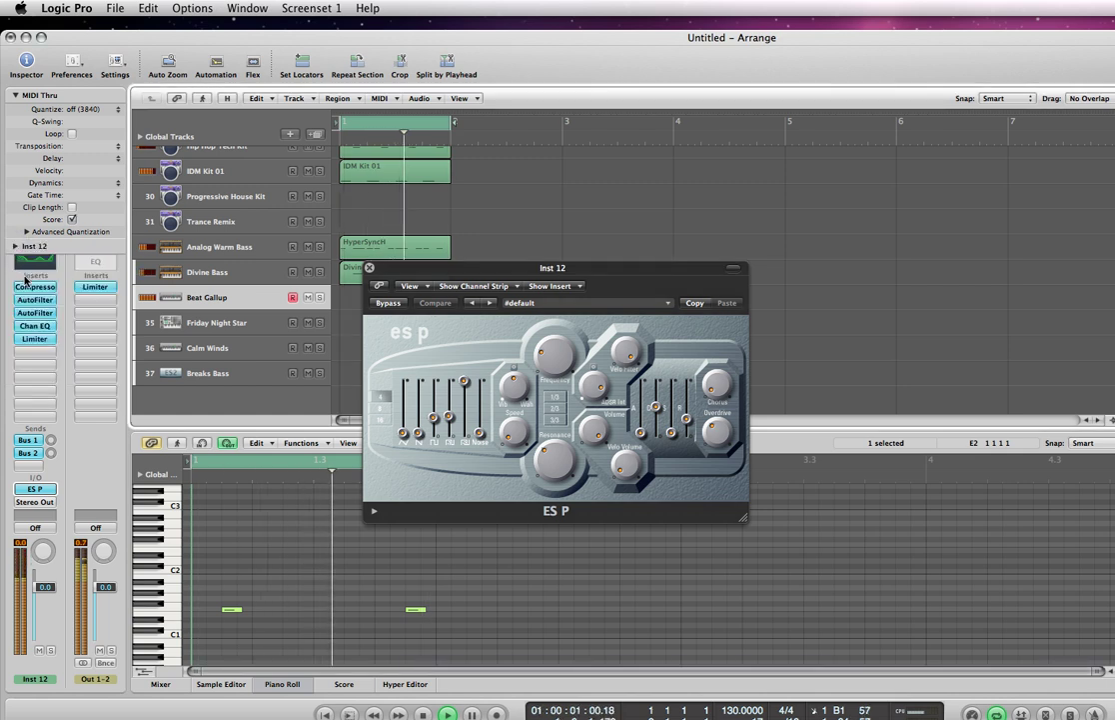
{"action": "left_click", "coordinate": [34, 301]}
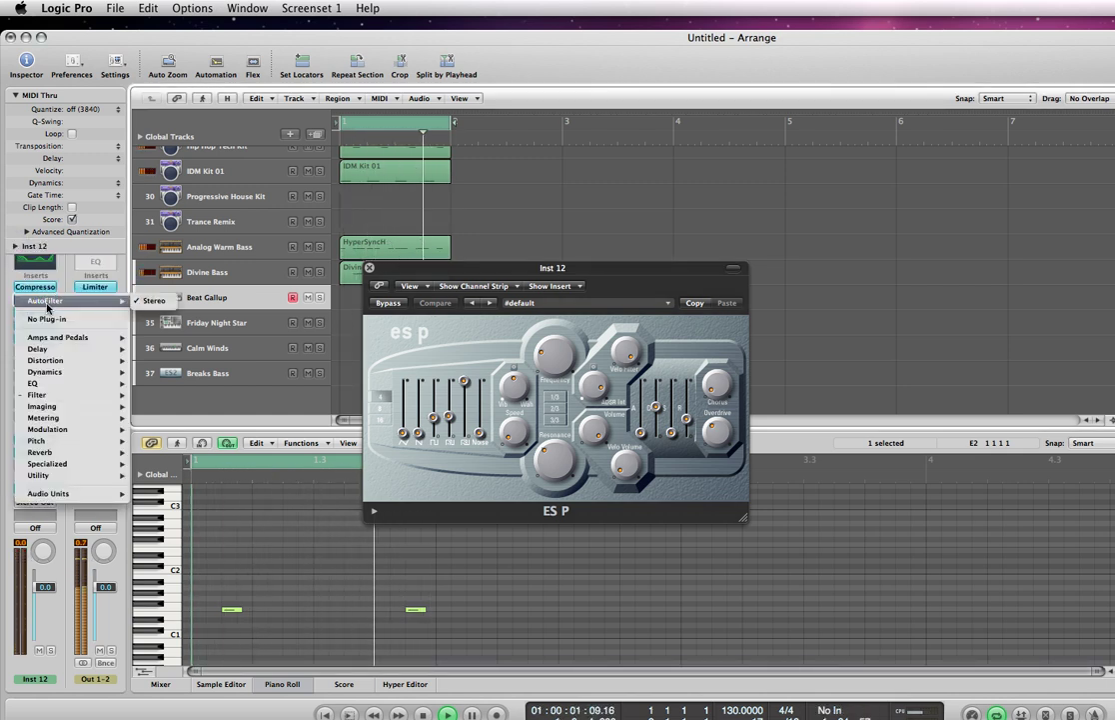
{"action": "left_click", "coordinate": [47, 271]}
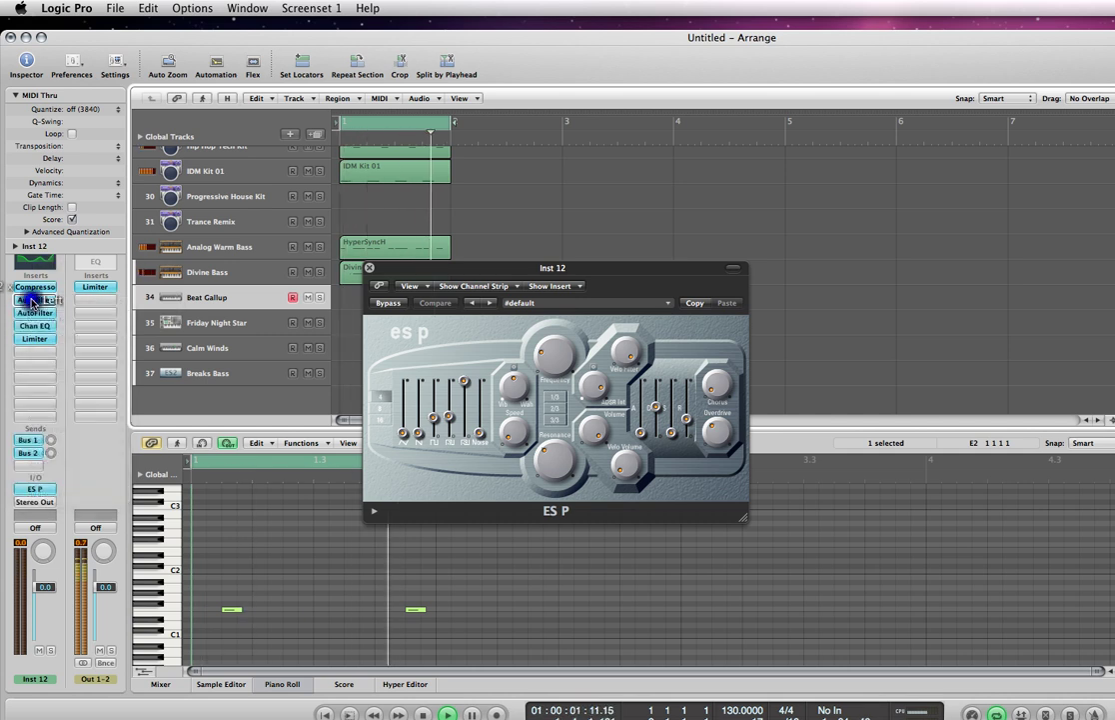
{"action": "left_click", "coordinate": [33, 300]}
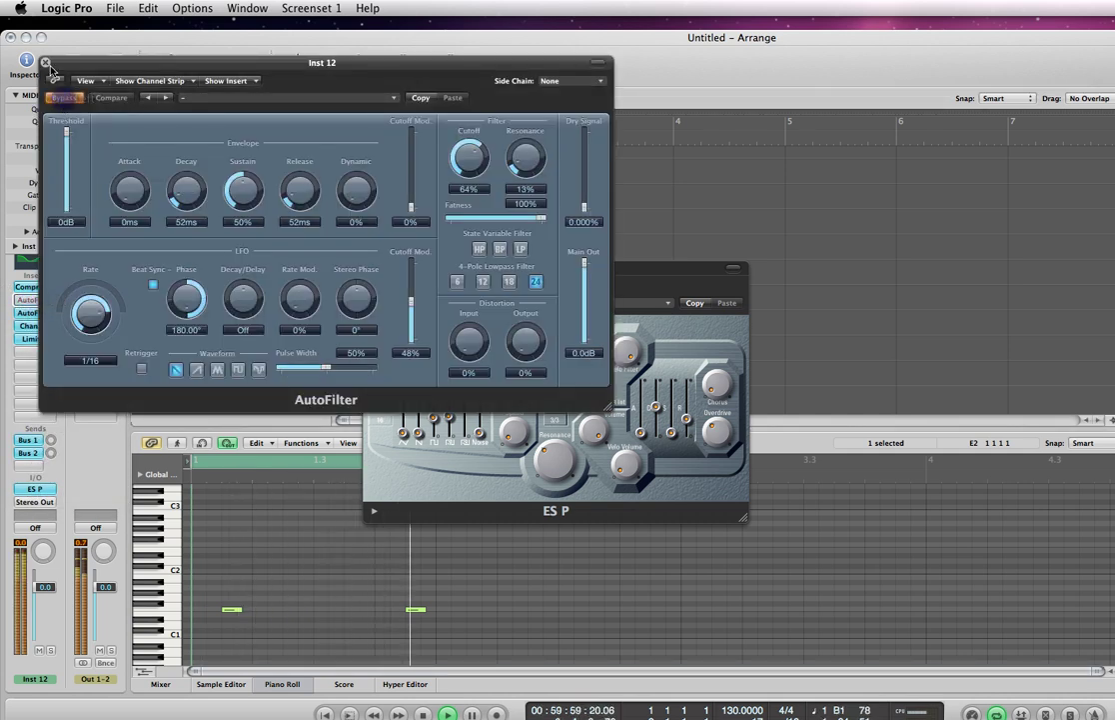
{"action": "left_click", "coordinate": [45, 63]}
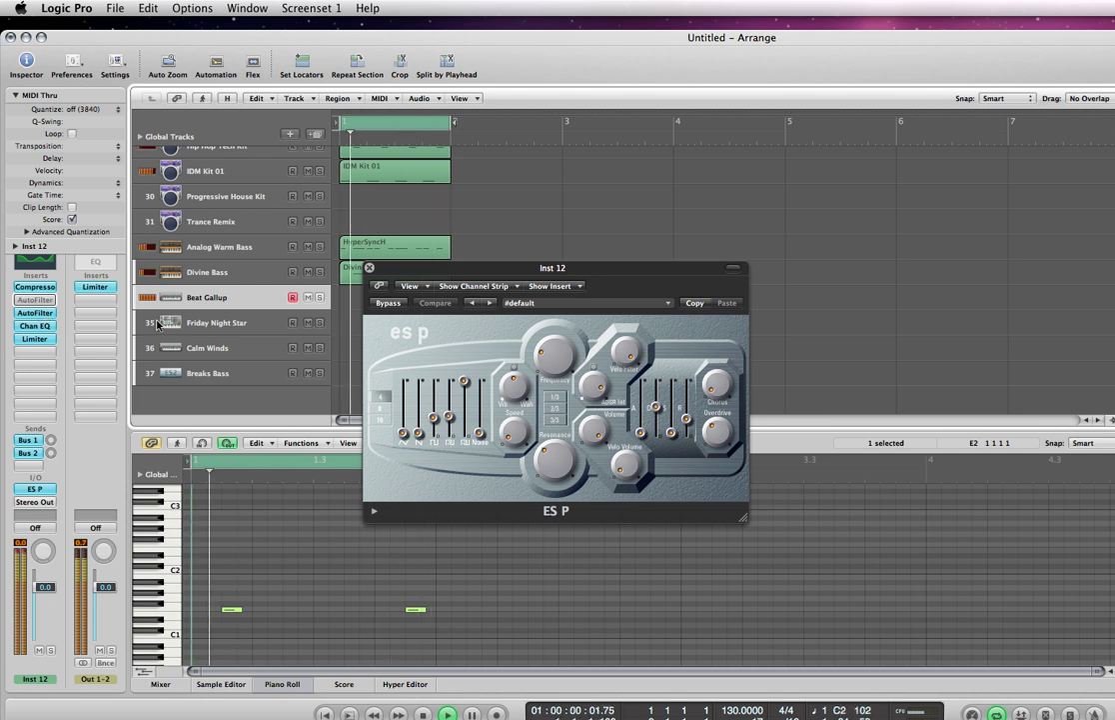
{"action": "left_click", "coordinate": [44, 316]}
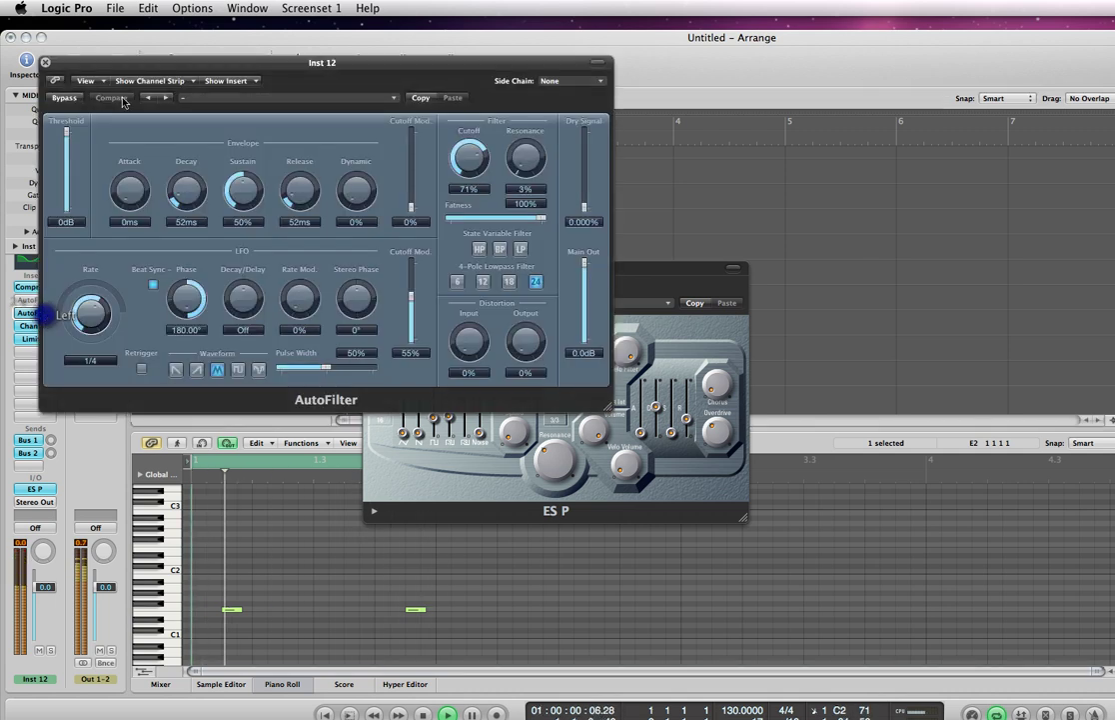
{"action": "left_click", "coordinate": [45, 64]}
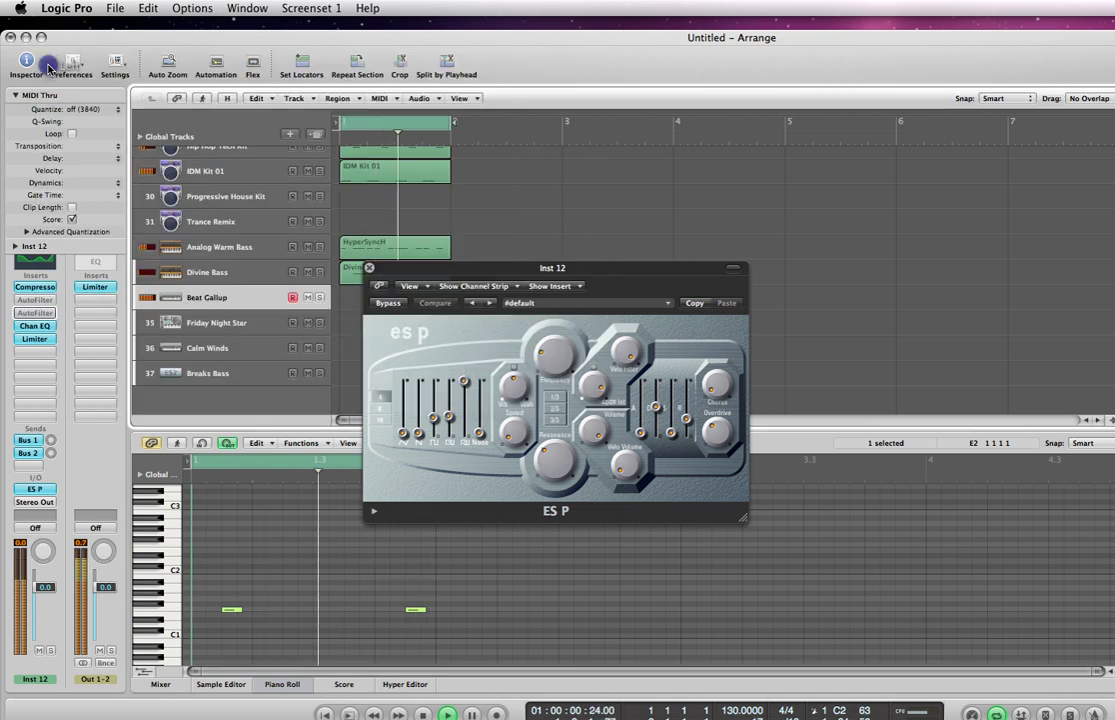
Insert a Stereo Delay in the empty slot below the Limiter on the Beat Gallup channel strip.
{"action": "left_click", "coordinate": [38, 353]}
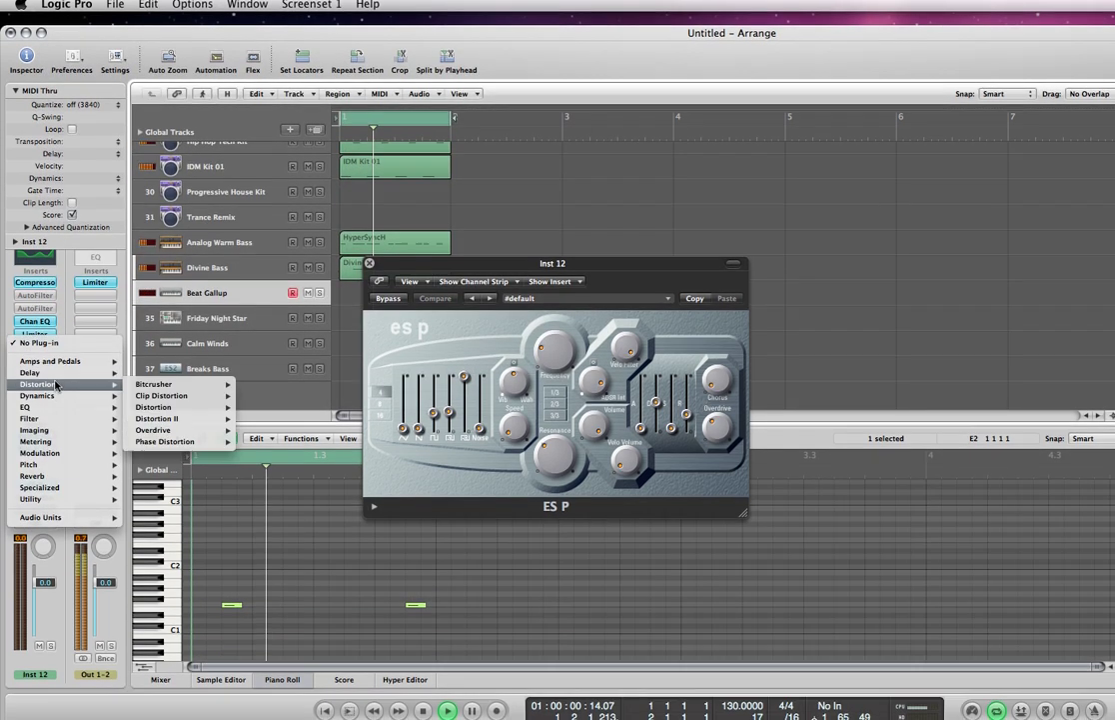
{"action": "mouse_move", "coordinate": [60, 377]}
{"action": "mouse_move", "coordinate": [181, 402]}
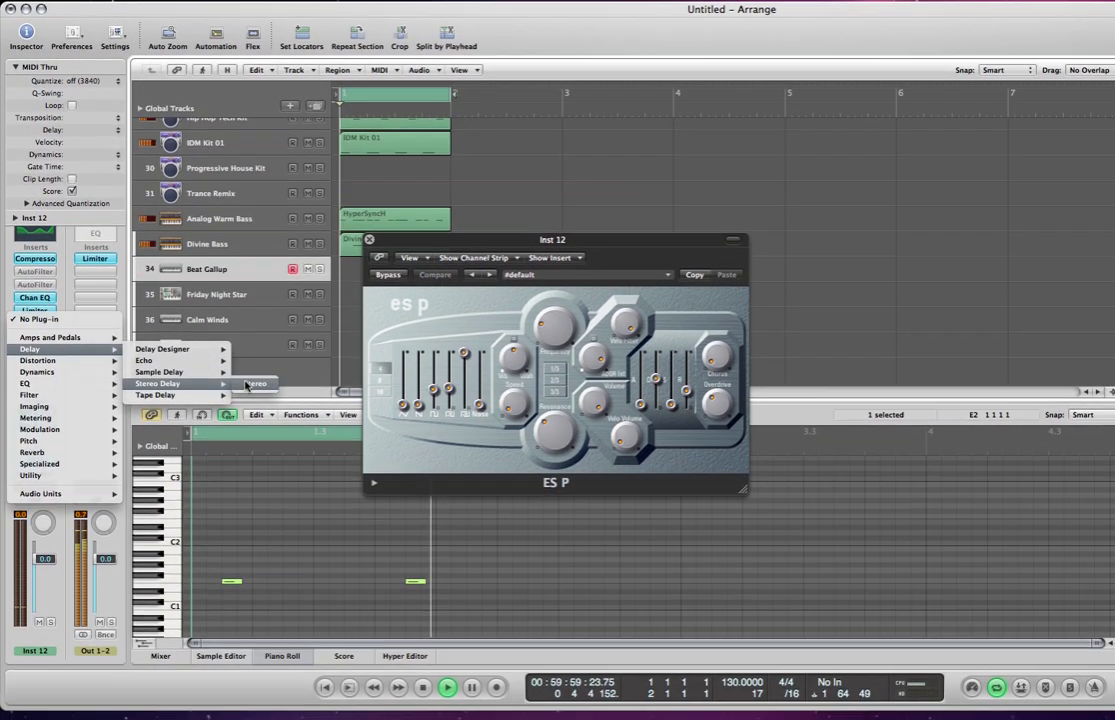
{"action": "left_click", "coordinate": [245, 399]}
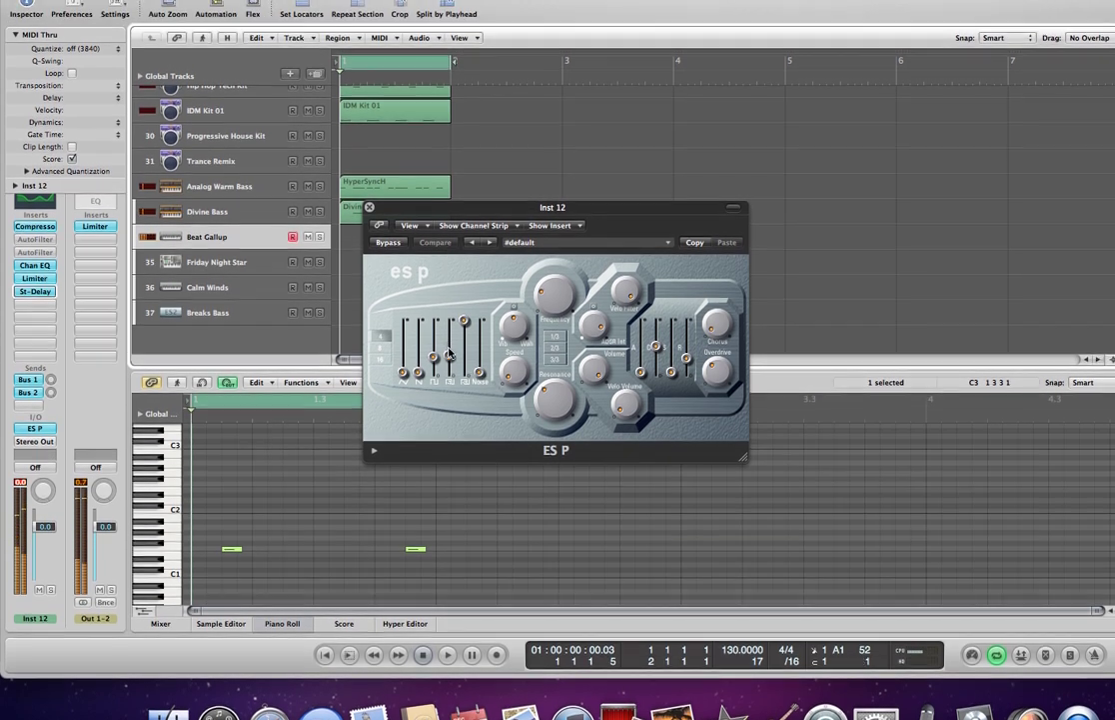
Raise the ES P triangle, sawtooth and upper sub-oscillator levels, with triangle at maximum, and lower the second sub-oscillator almost to zero.
{"action": "mouse_move", "coordinate": [464, 320]}
{"action": "left_mouse_down"}
{"action": "mouse_move", "coordinate": [464, 378]}
{"action": "mouse_move", "coordinate": [419, 349]}
{"action": "mouse_move", "coordinate": [403, 368]}
{"action": "mouse_move", "coordinate": [403, 331]}
{"action": "left_mouse_up"}
{"action": "left_click", "coordinate": [464, 376]}
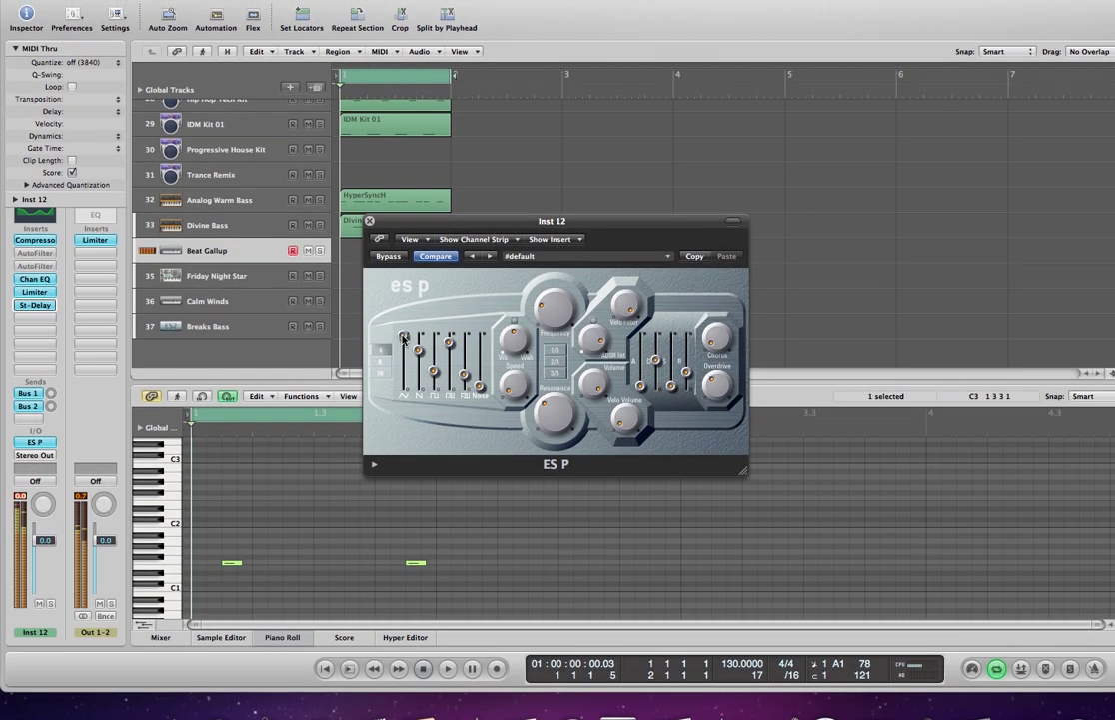
{"action": "left_click", "coordinate": [403, 330]}
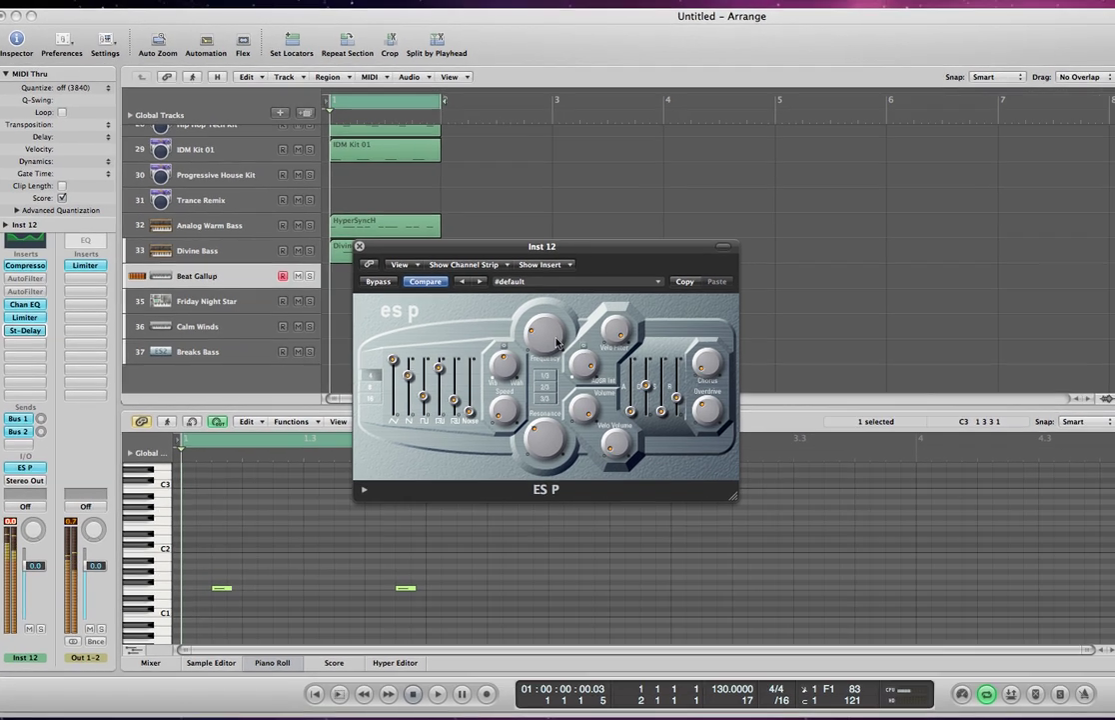
Turn up the ES P filter's Frequency and Resonance well past the middle of their ranges.
{"action": "mouse_move", "coordinate": [560, 324]}
{"action": "left_mouse_down"}
{"action": "mouse_move", "coordinate": [548, 259]}
{"action": "mouse_move", "coordinate": [548, 297]}
{"action": "left_mouse_up"}
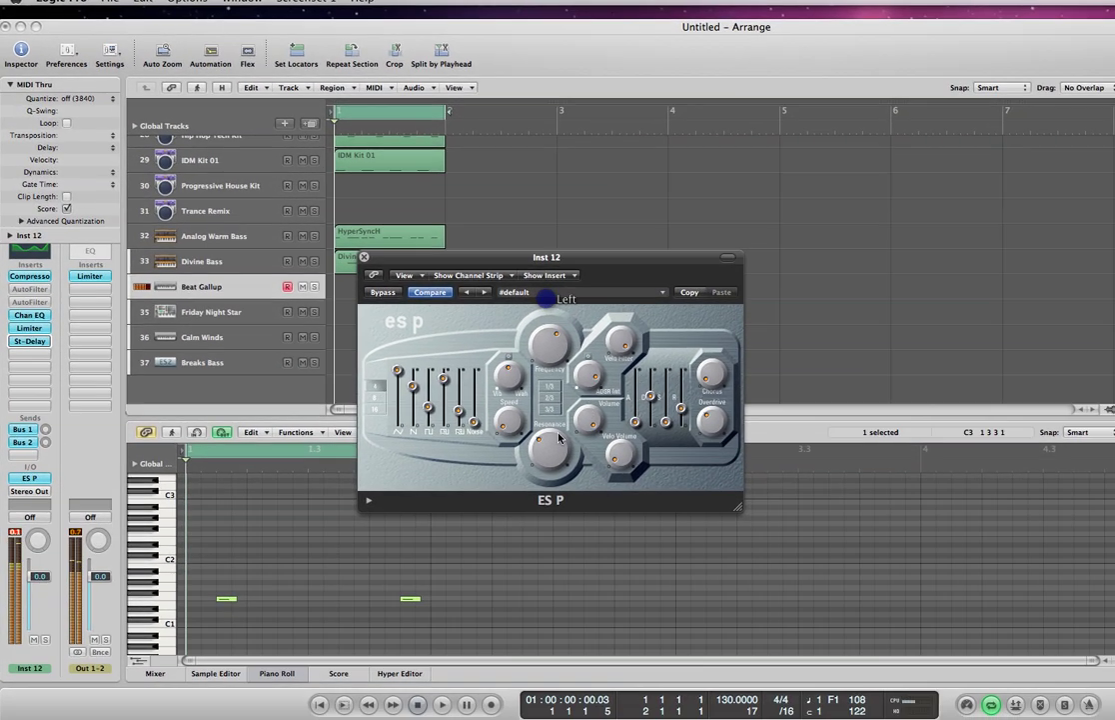
{"action": "mouse_move", "coordinate": [558, 439]}
{"action": "left_mouse_down"}
{"action": "mouse_move", "coordinate": [552, 392]}
{"action": "mouse_move", "coordinate": [564, 356]}
{"action": "mouse_move", "coordinate": [576, 368]}
{"action": "left_mouse_up"}
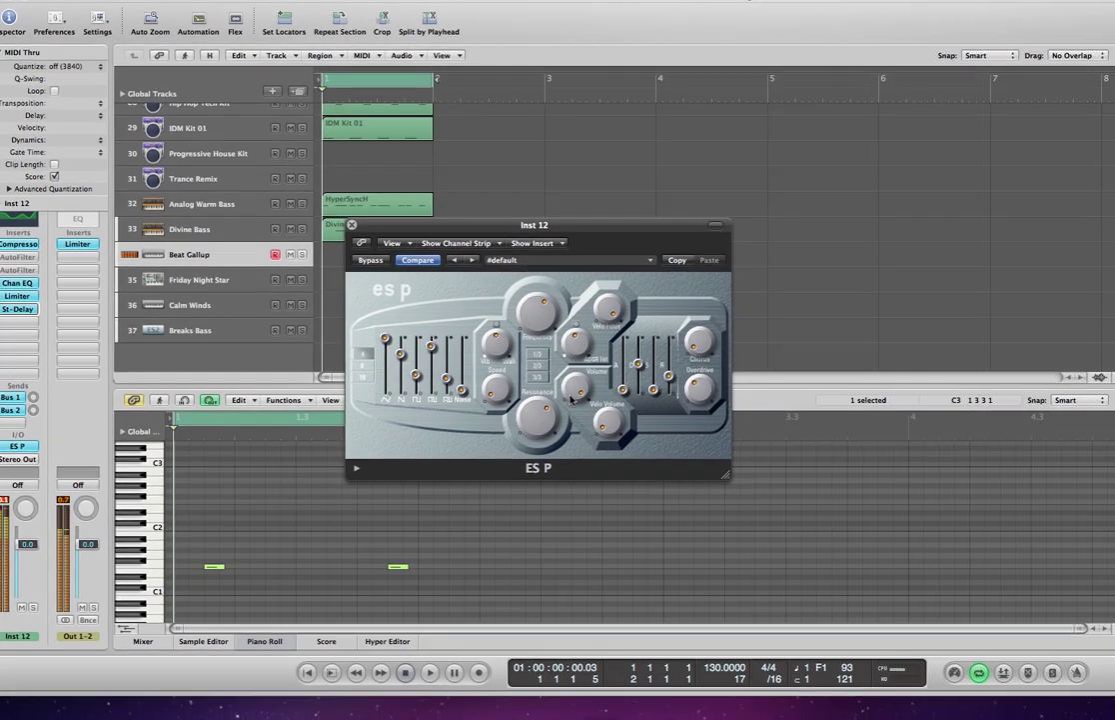
{"action": "left_click", "coordinate": [577, 413]}
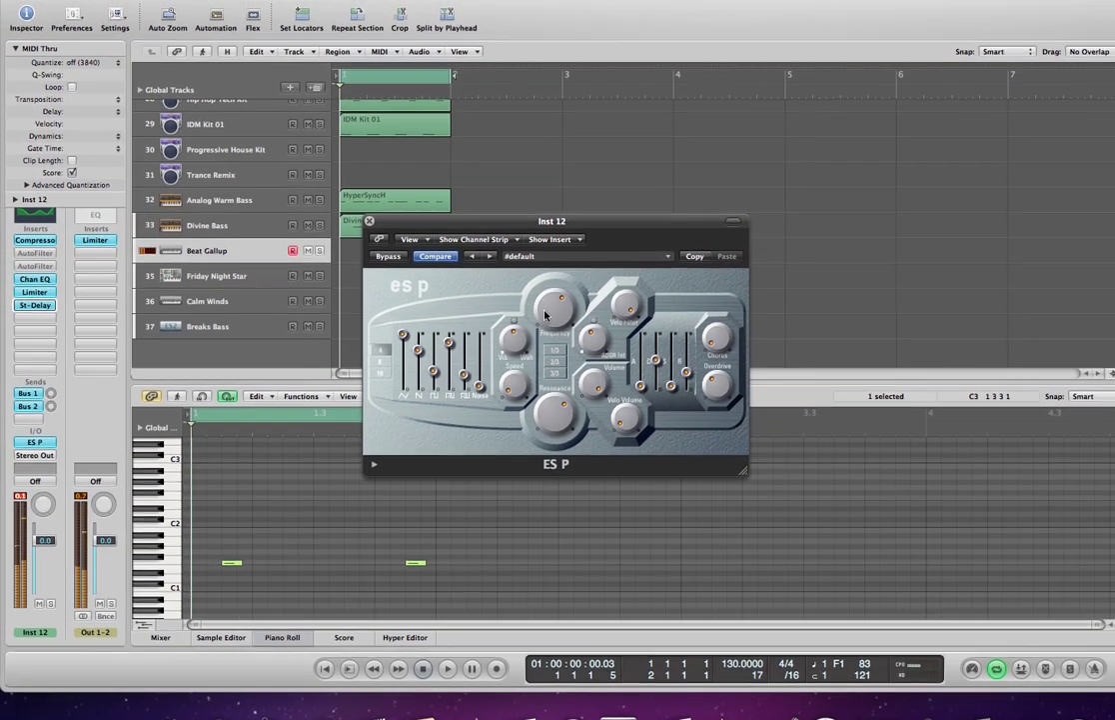
{"action": "left_click_drag", "start_coordinate": [525, 298], "coordinate": [580, 289]}
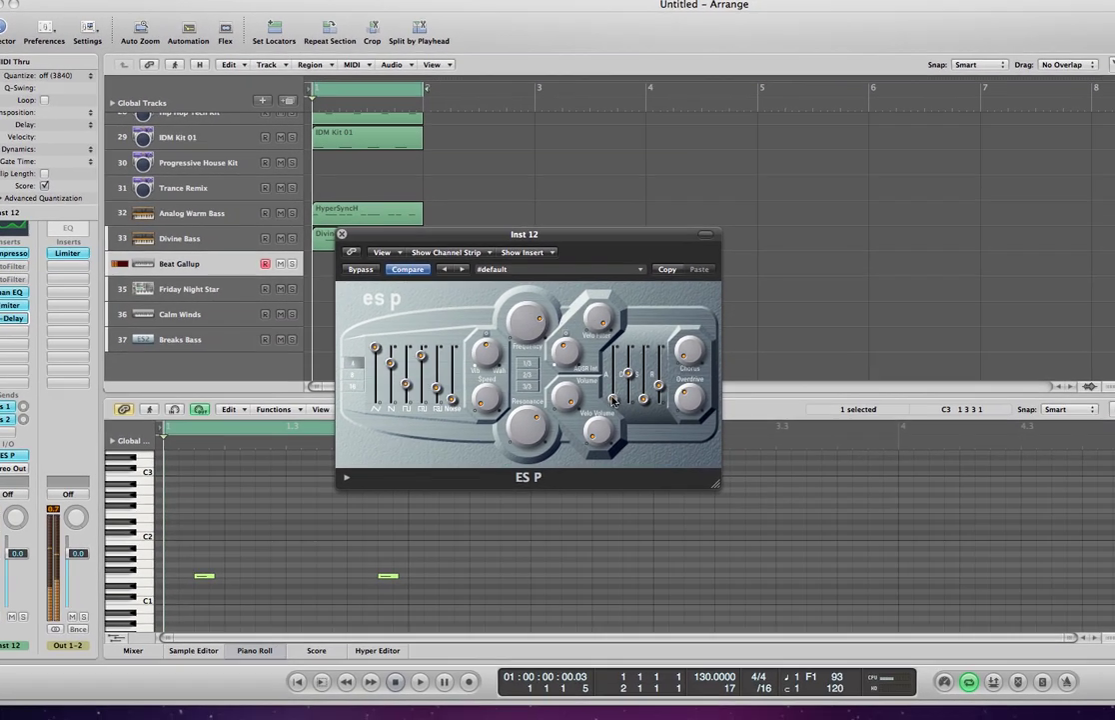
Adjust the ES P attack, ADSR Int, Volume and Velo Volume controls, and touch up the filter Frequency.
{"action": "left_click", "coordinate": [639, 394]}
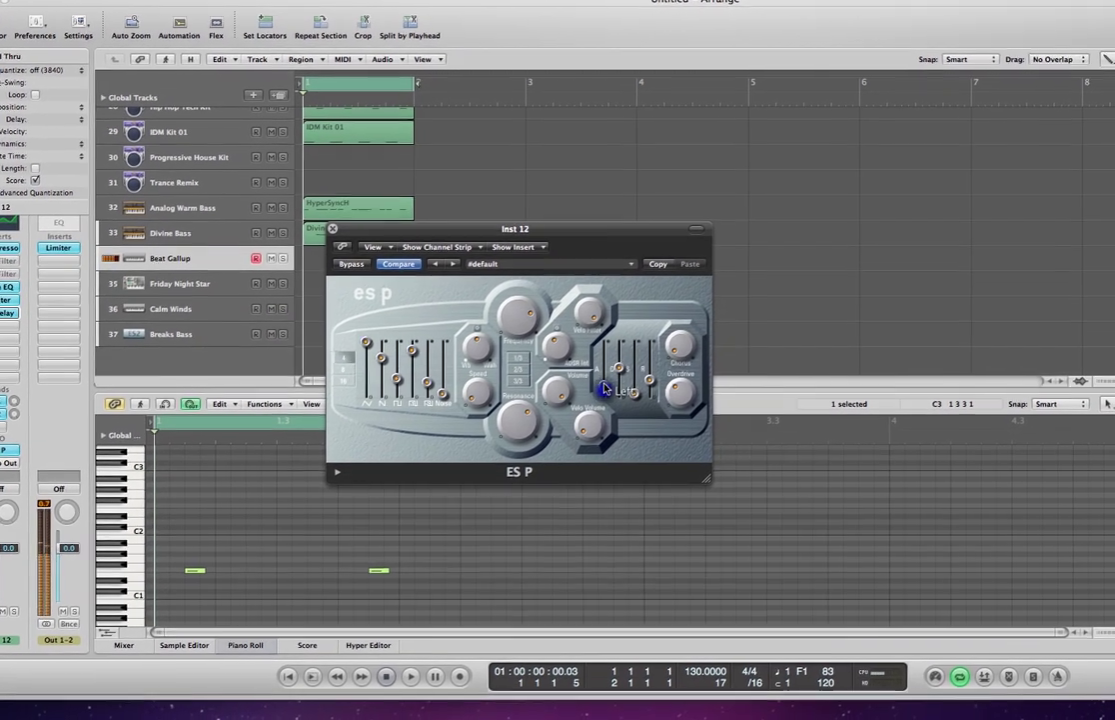
{"action": "left_click", "coordinate": [555, 338]}
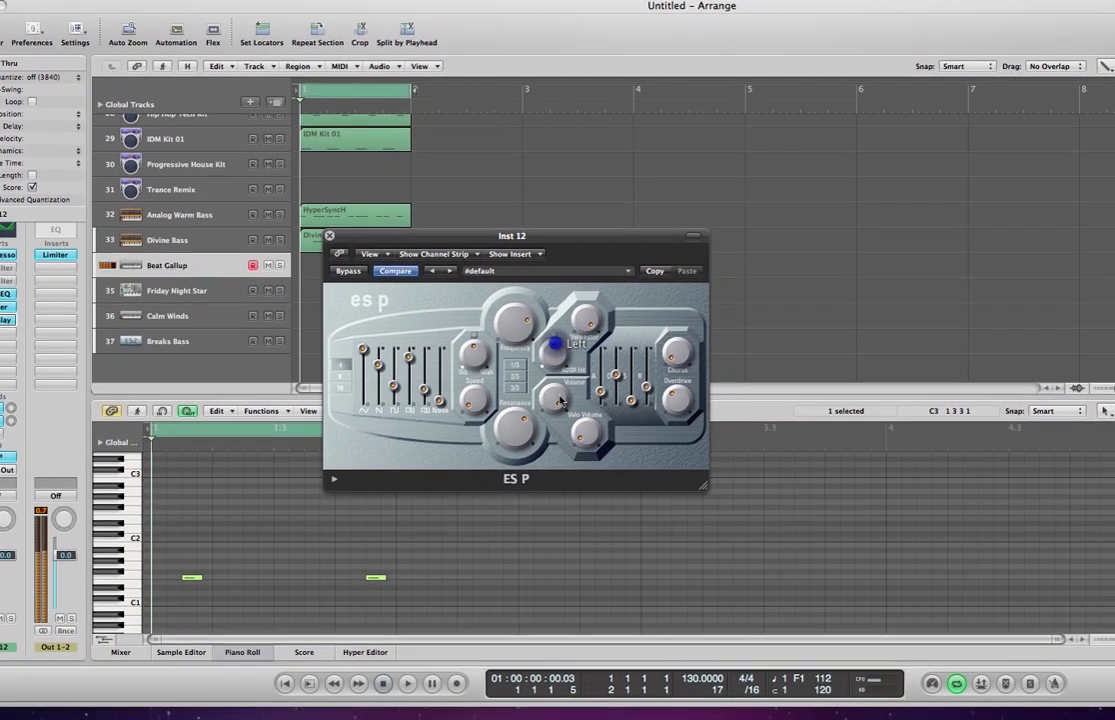
{"action": "left_click", "coordinate": [560, 400]}
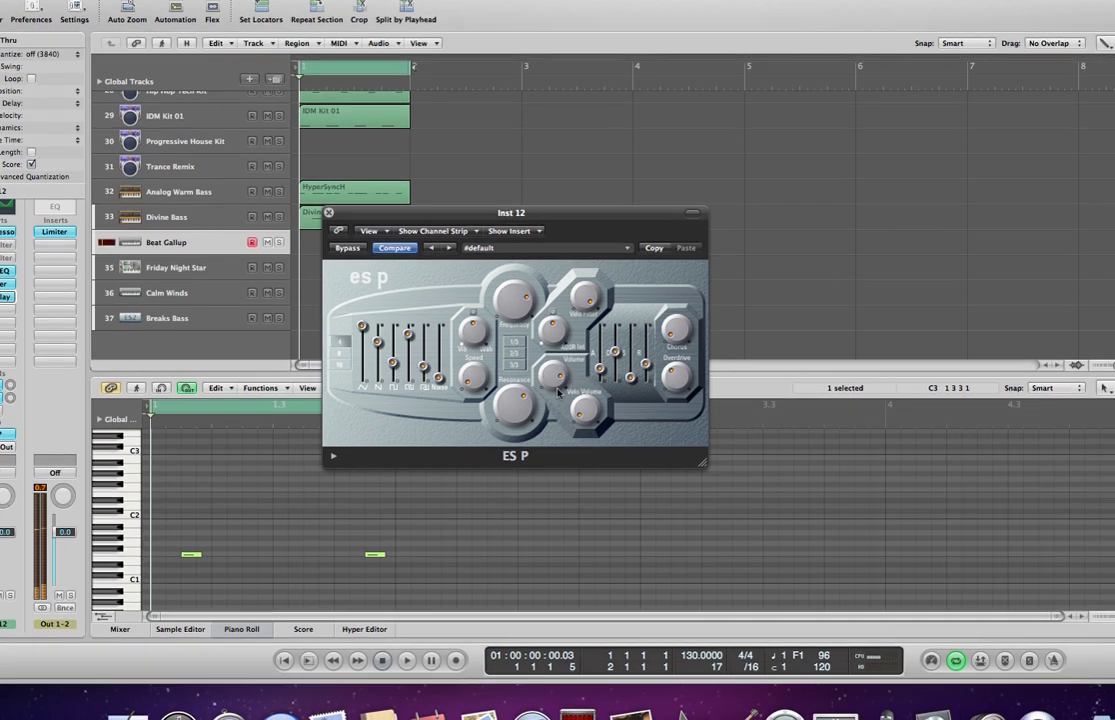
{"action": "left_click", "coordinate": [557, 375]}
{"action": "left_click", "coordinate": [590, 394]}
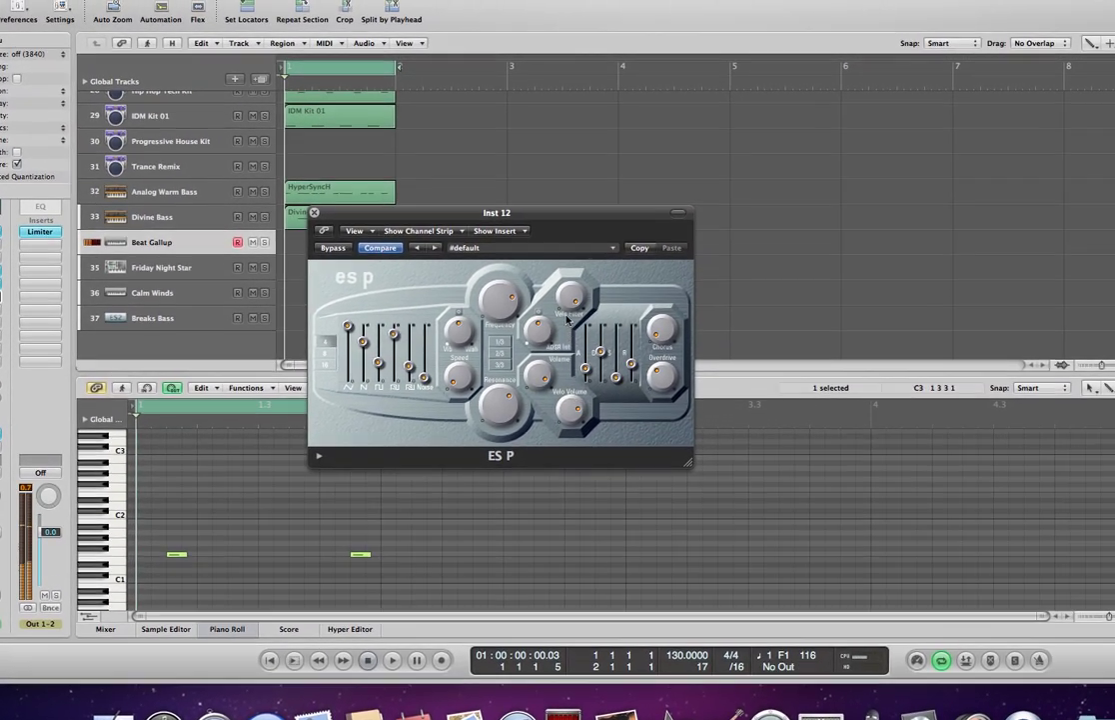
{"action": "left_click", "coordinate": [508, 308]}
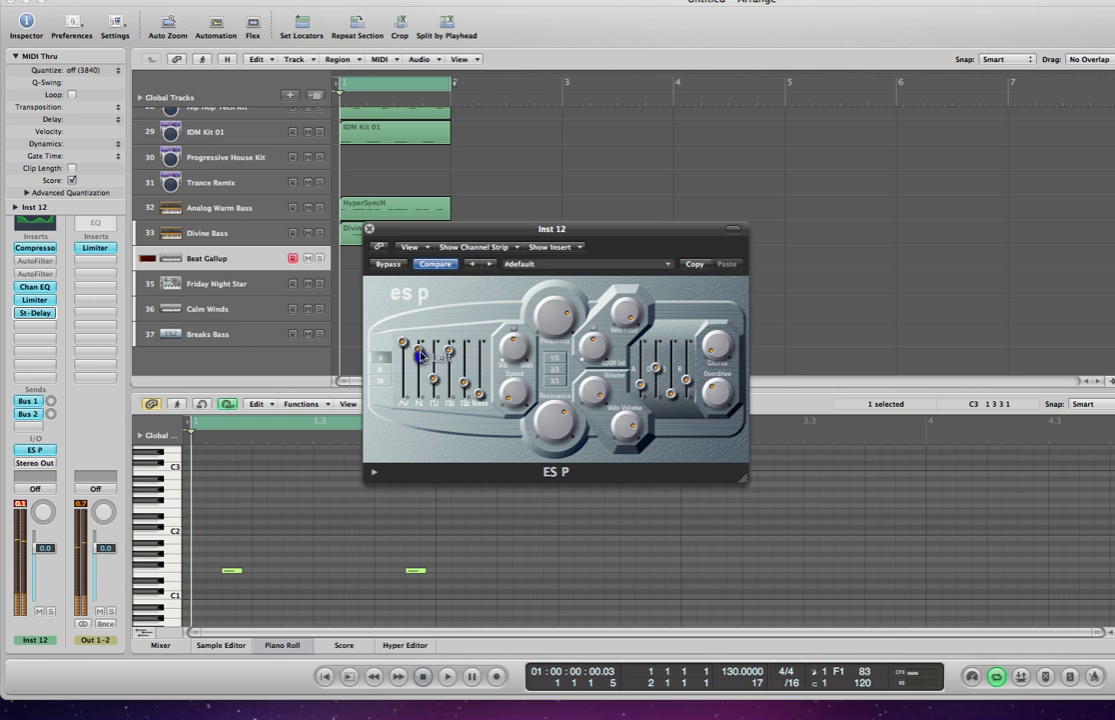
Rebalance the ES P oscillators by lowering sawtooth to mid-level and triangle near minimum, keeping rectangular mid-level and raising the second sub-oscillator.
{"action": "left_click_drag", "start_coordinate": [420, 351], "coordinate": [420, 346]}
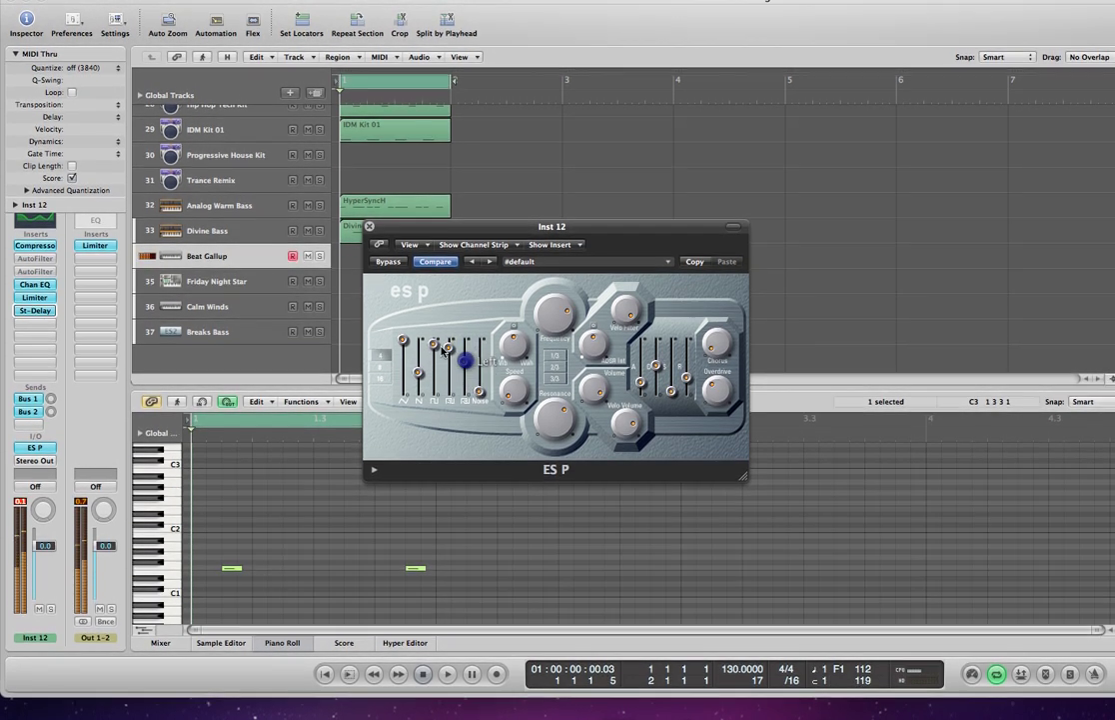
{"action": "left_click_drag", "start_coordinate": [436, 361], "coordinate": [437, 384]}
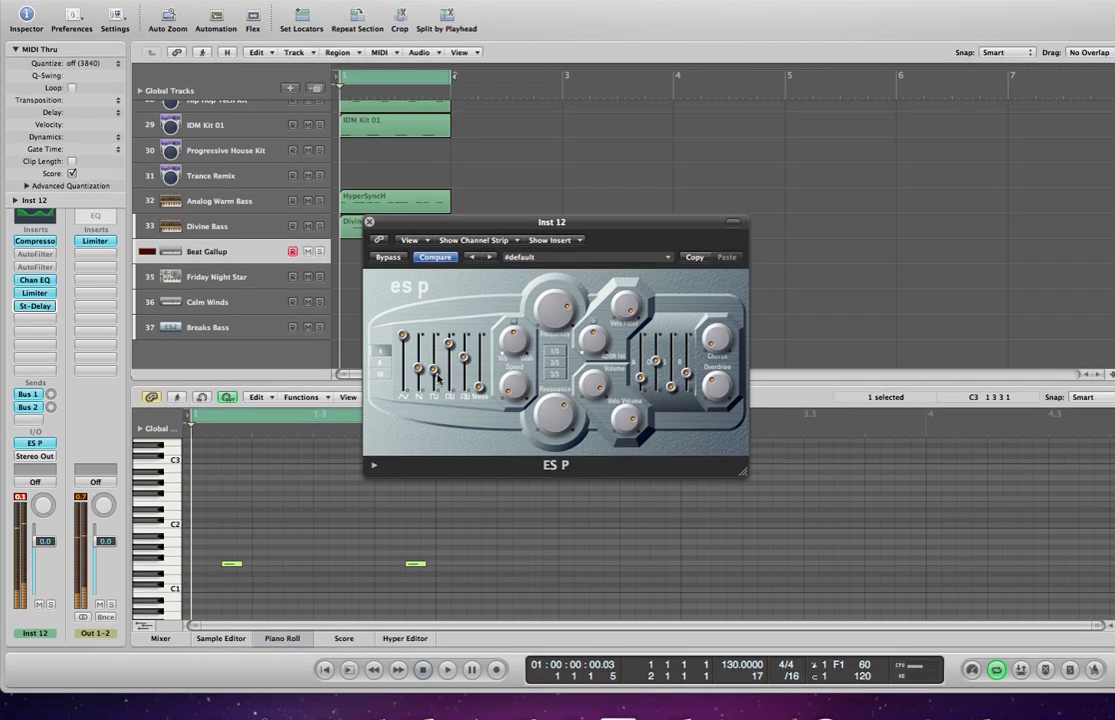
{"action": "left_click", "coordinate": [437, 378]}
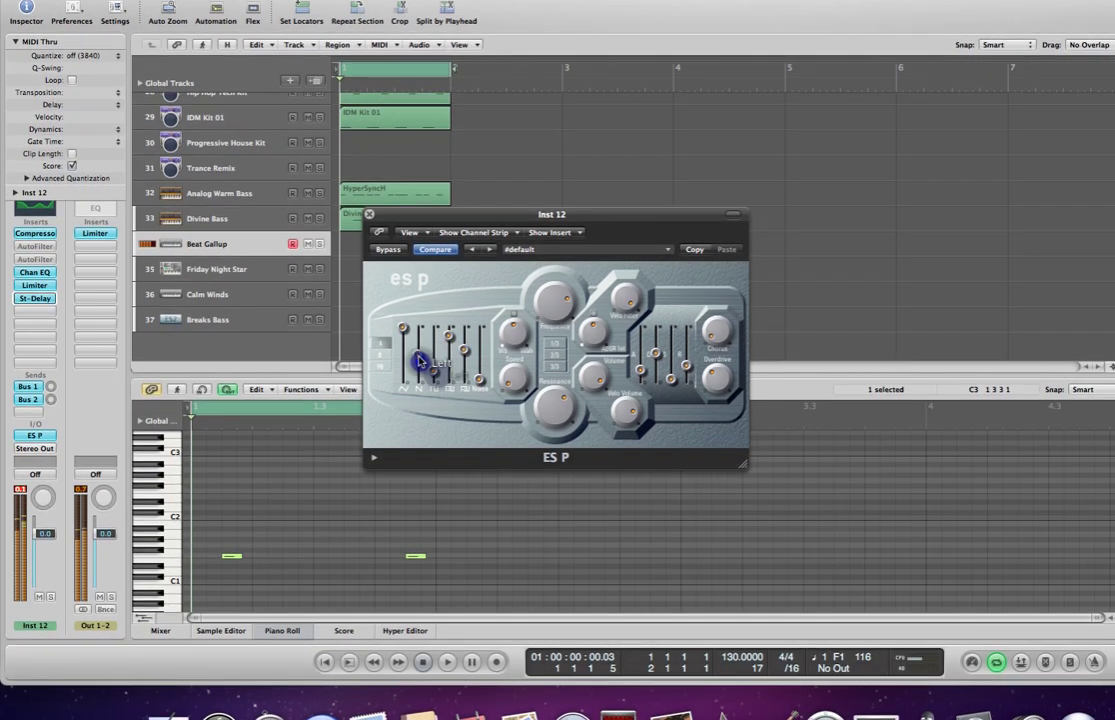
{"action": "mouse_move", "coordinate": [420, 360]}
{"action": "left_mouse_down"}
{"action": "mouse_move", "coordinate": [403, 329]}
{"action": "mouse_move", "coordinate": [405, 387]}
{"action": "mouse_move", "coordinate": [435, 364]}
{"action": "left_mouse_up"}
{"action": "left_click", "coordinate": [405, 372]}
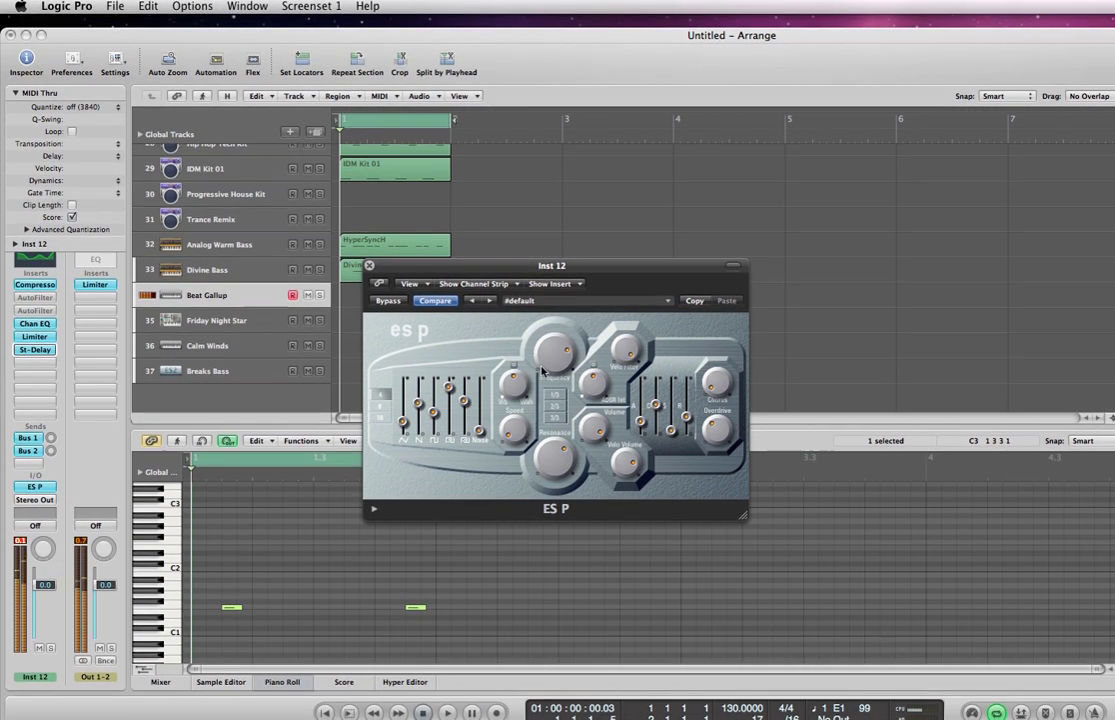
Turn the ES P filter Frequency down slightly, close the synth window and reset the playhead to the start of bar 1.
{"action": "left_click_drag", "start_coordinate": [543, 366], "coordinate": [543, 364]}
{"action": "left_click", "coordinate": [543, 365]}
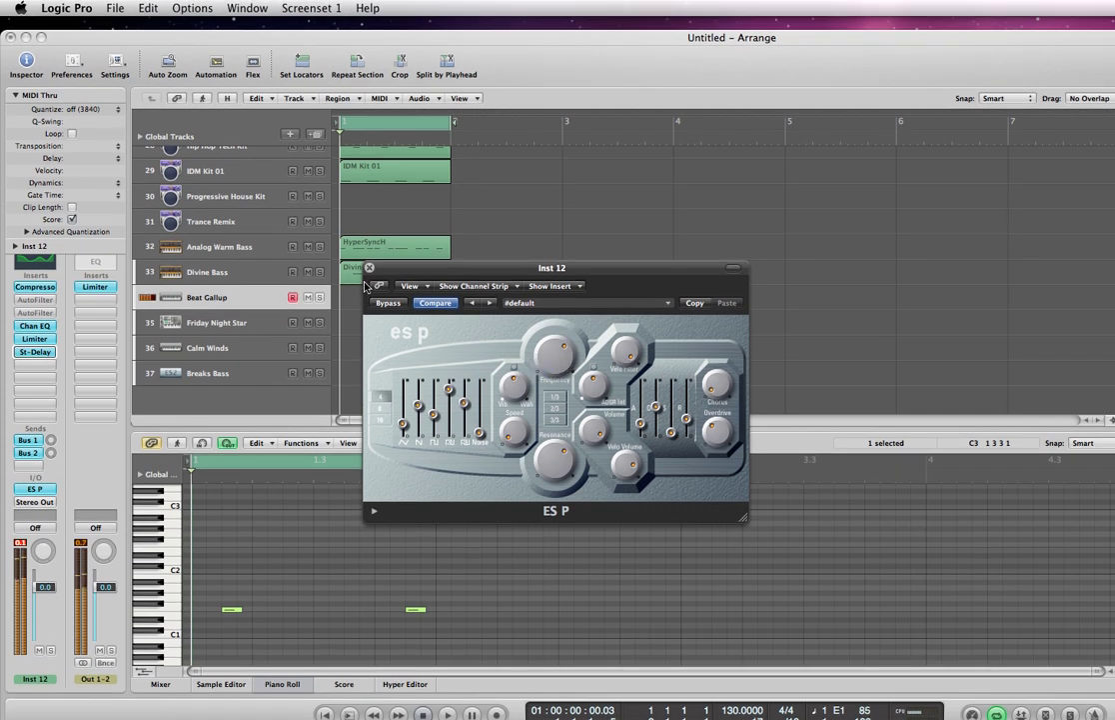
{"action": "left_click", "coordinate": [370, 270]}
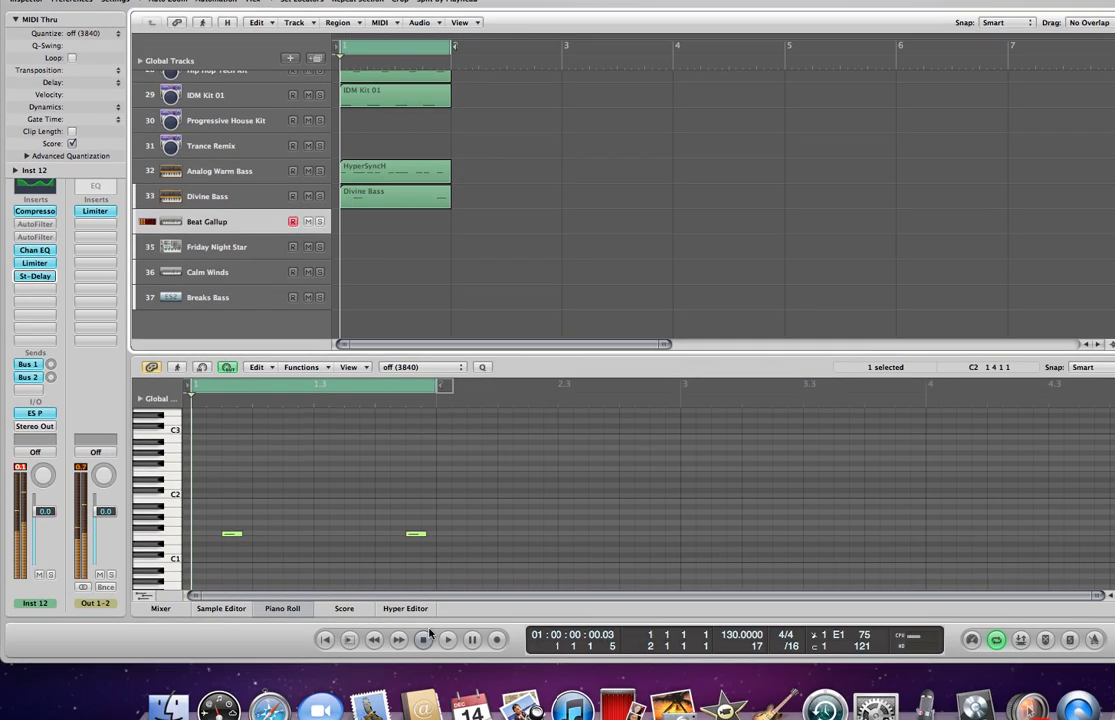
{"action": "left_click", "coordinate": [421, 714]}
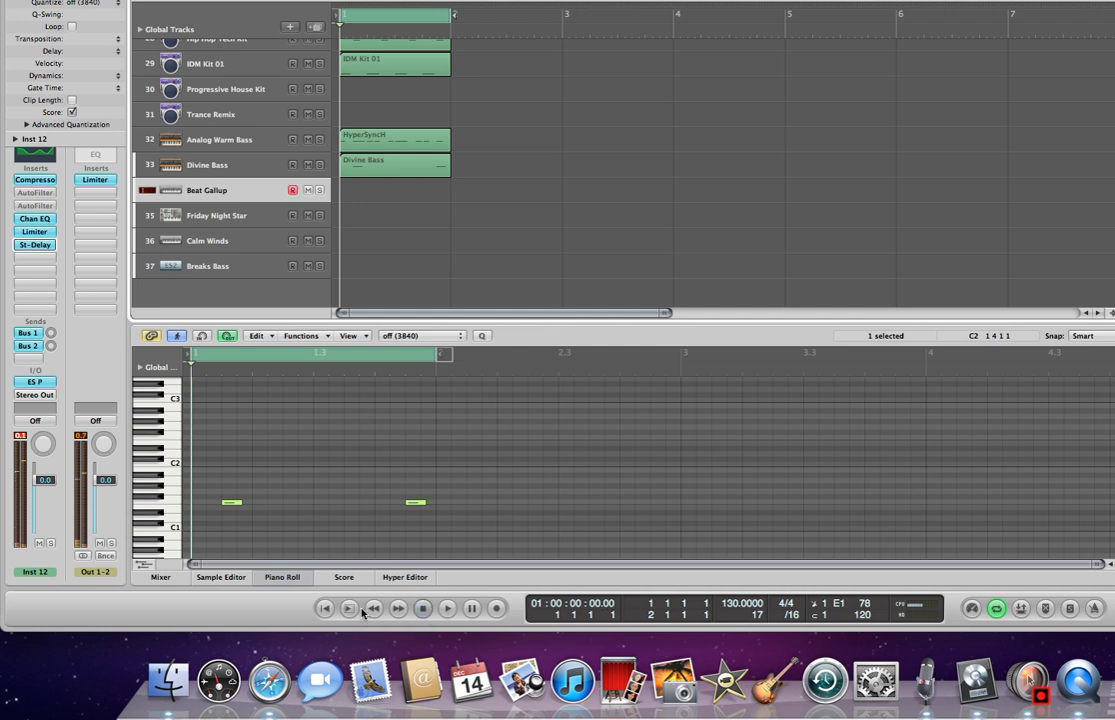
Start playback and create empty one-bar regions at bar 1 on the Breaks Bass and Beat Gallup tracks.
{"action": "key", "text": "space"}
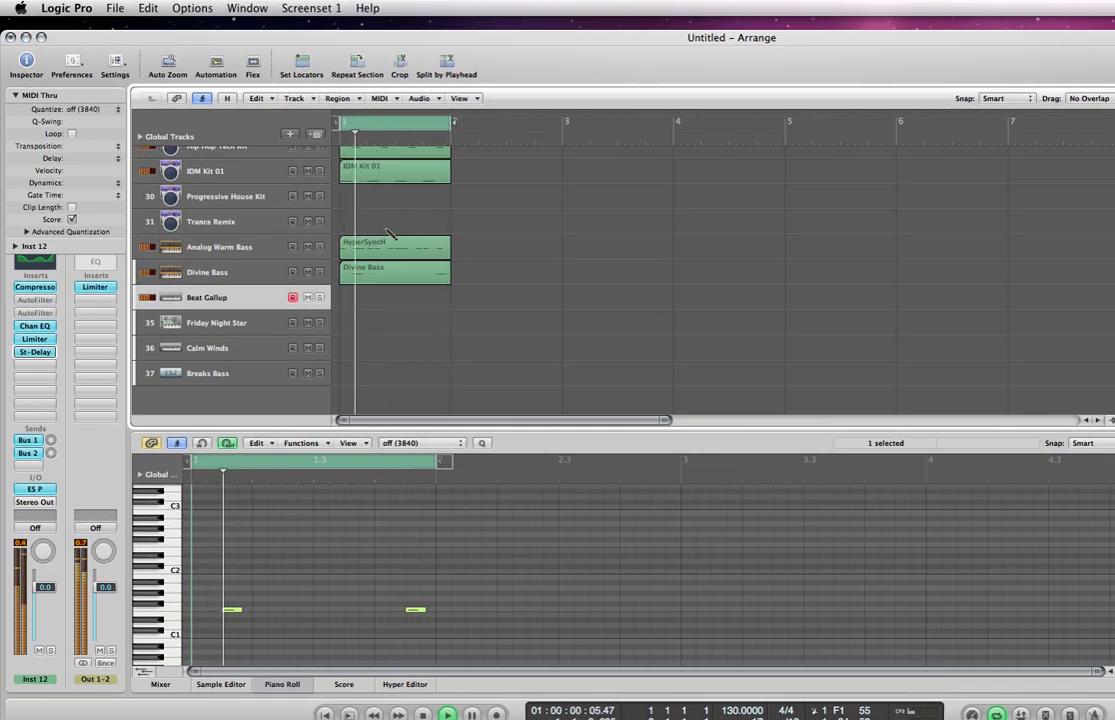
{"action": "left_click", "coordinate": [366, 368]}
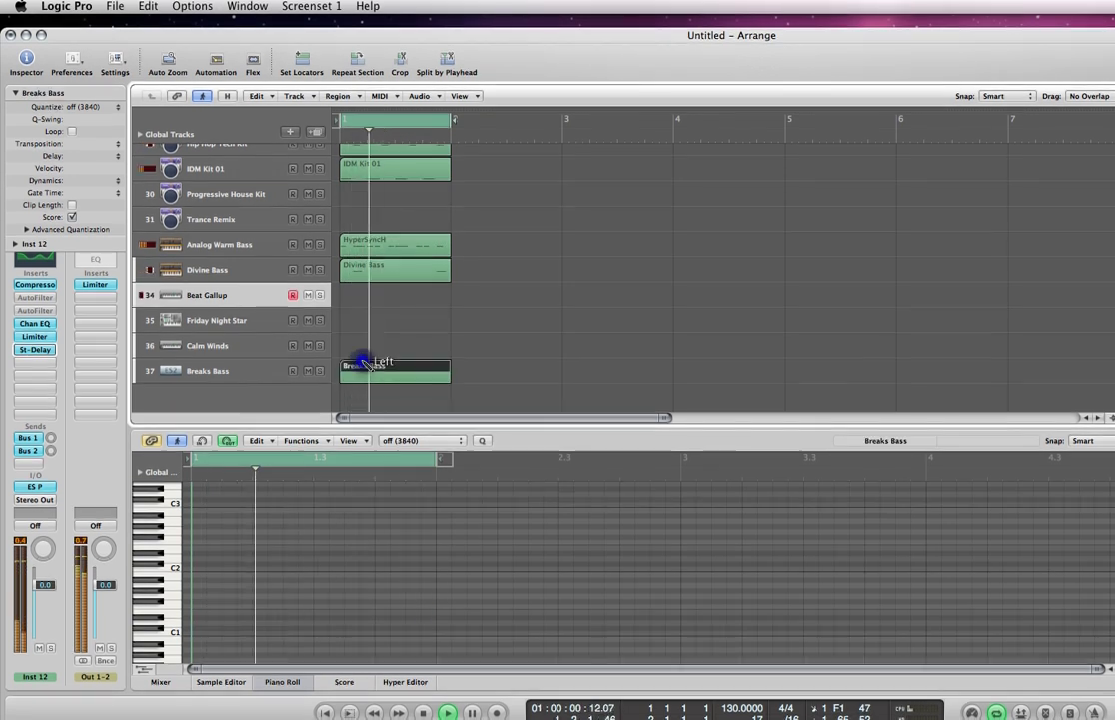
{"action": "left_click", "coordinate": [353, 300]}
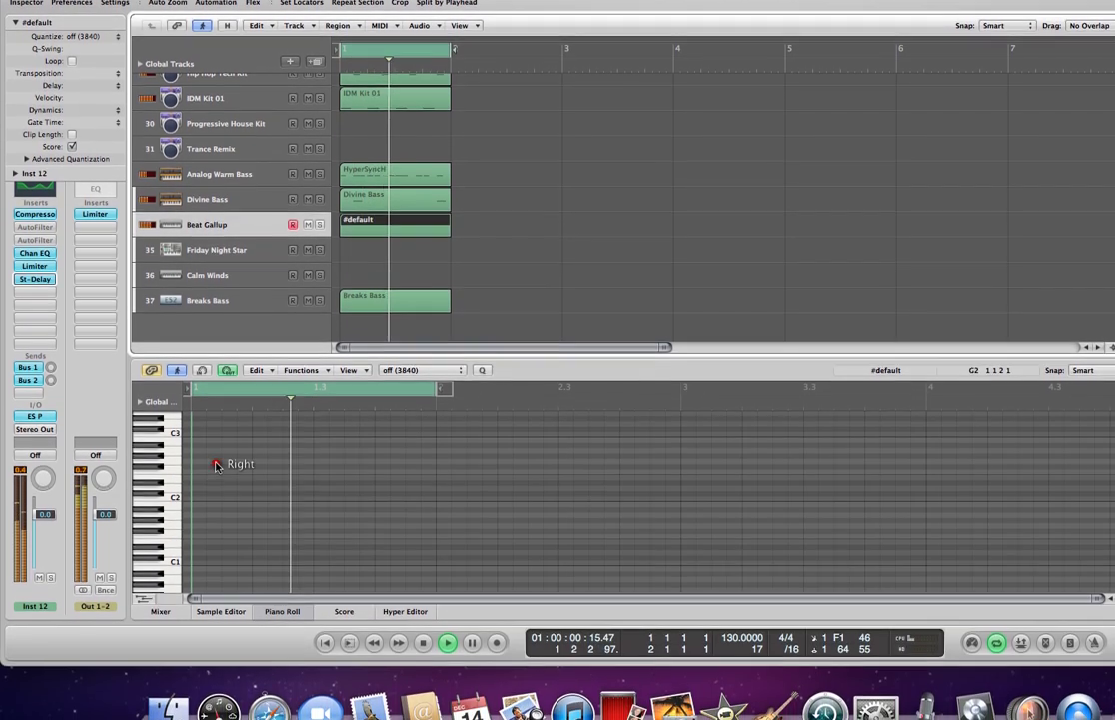
{"action": "right_click", "coordinate": [214, 465]}
{"action": "left_click", "coordinate": [245, 489]}
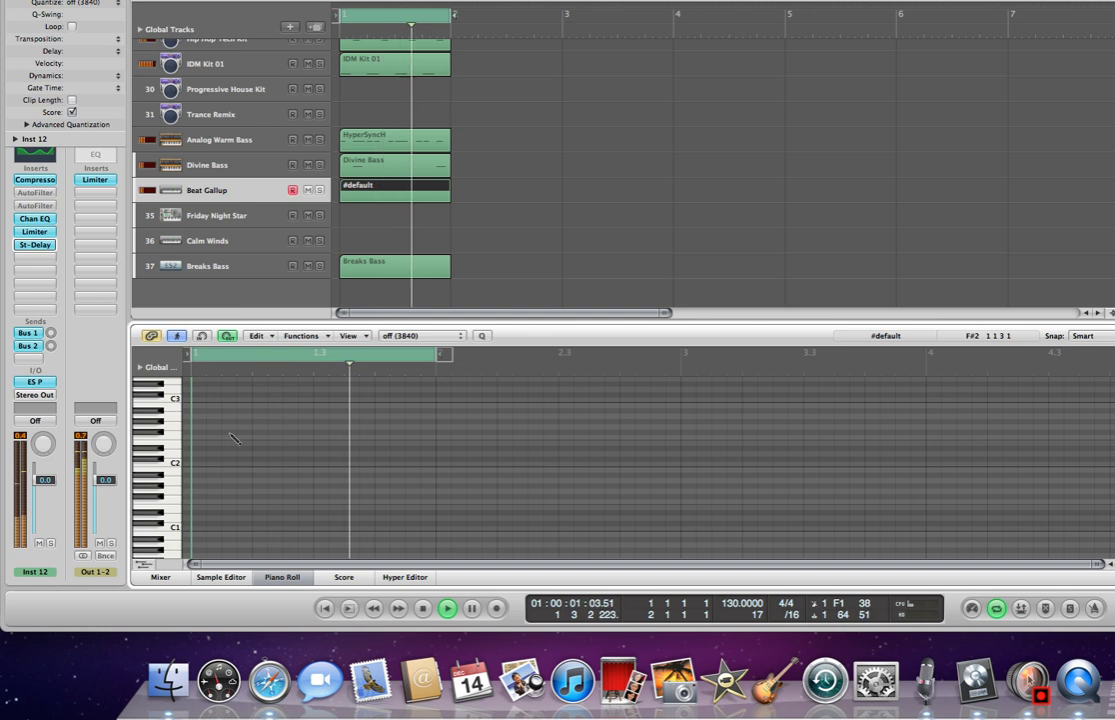
{"action": "left_click", "coordinate": [229, 434]}
{"action": "double_click", "coordinate": [232, 435]}
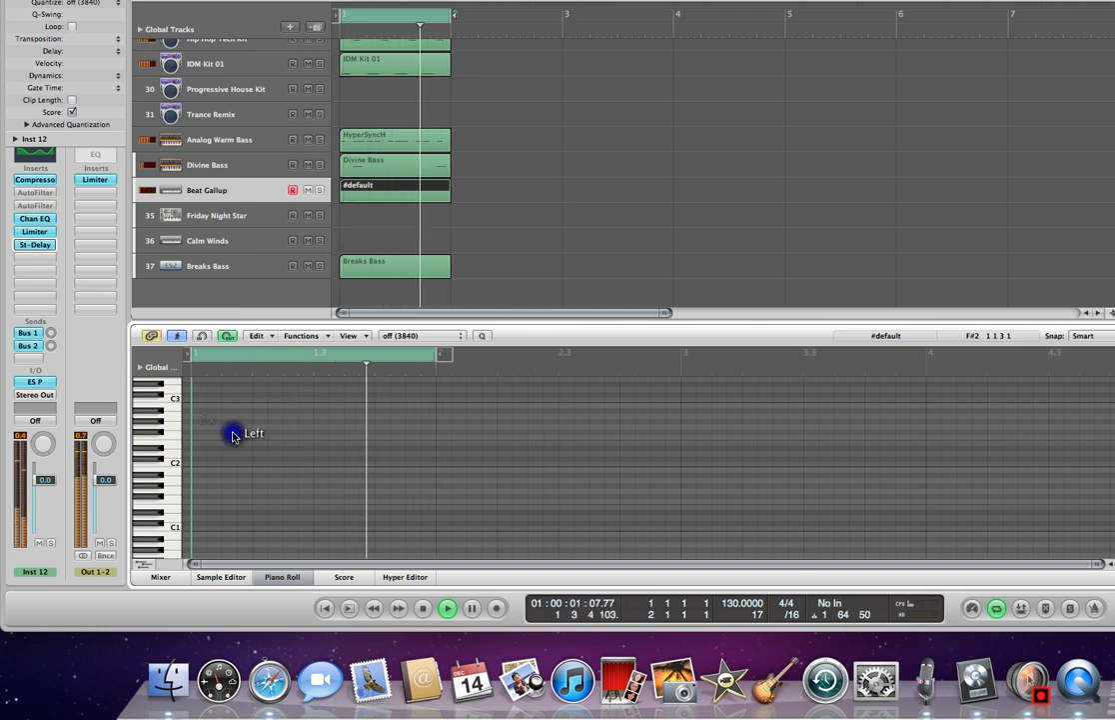
Place a single F1 note on the second sixteenth of beat 1 in the Beat Gallup region and shorten it.
{"action": "left_click", "coordinate": [229, 498]}
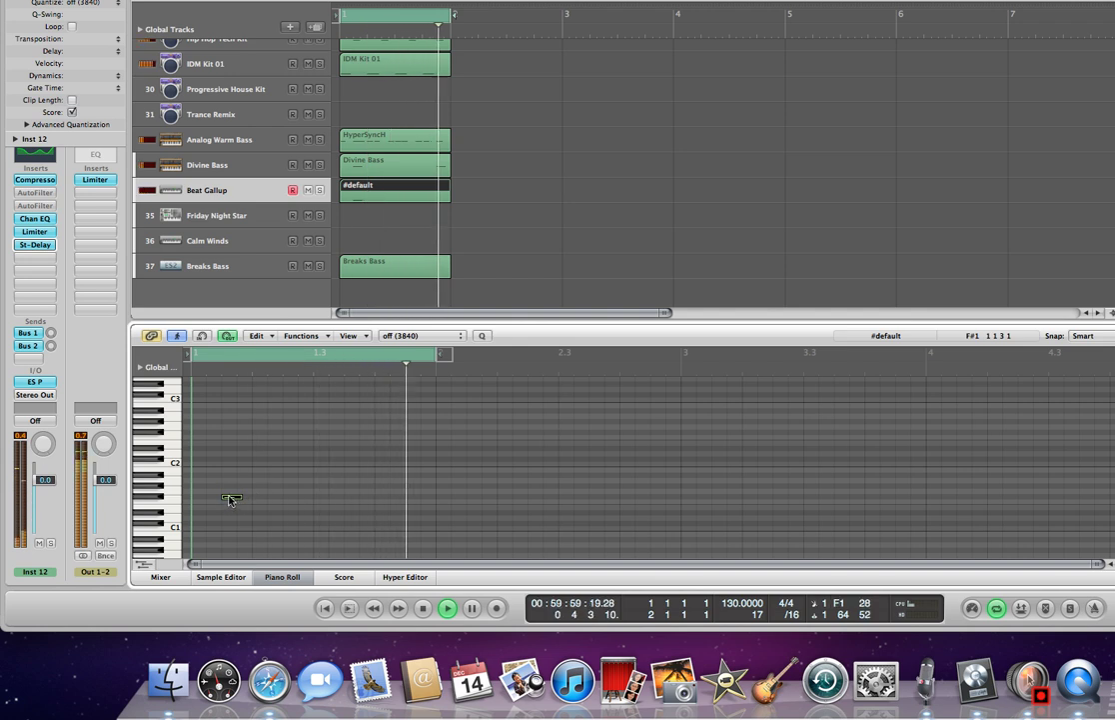
{"action": "left_click_drag", "start_coordinate": [230, 498], "coordinate": [228, 503]}
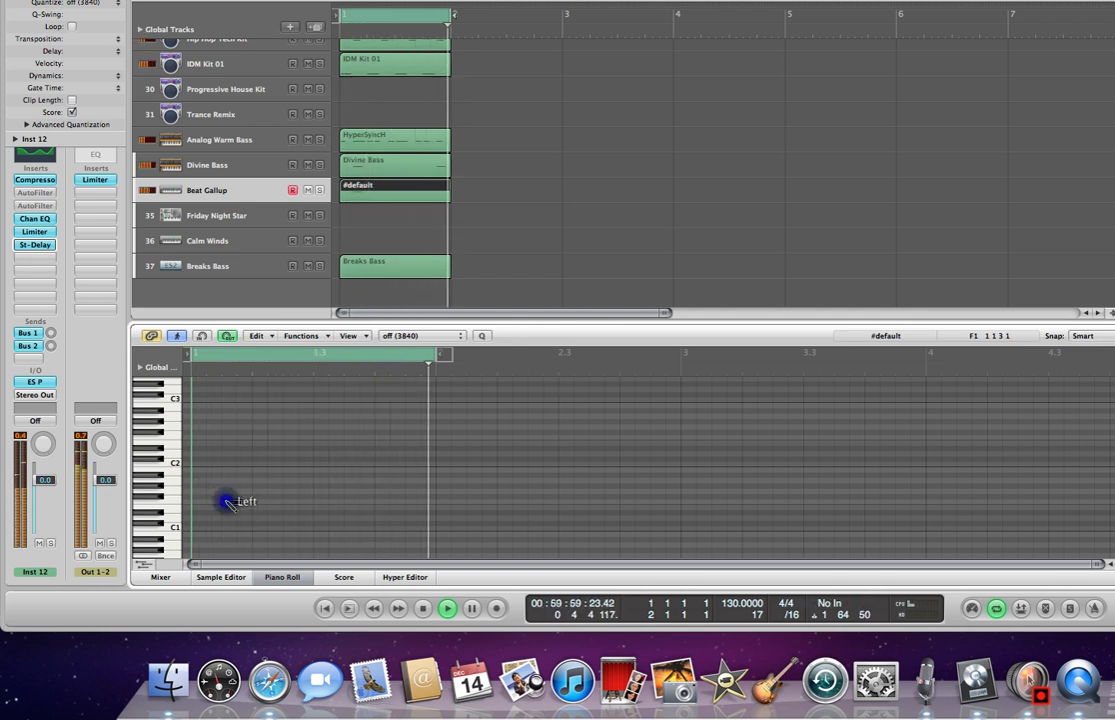
{"action": "left_click", "coordinate": [212, 502]}
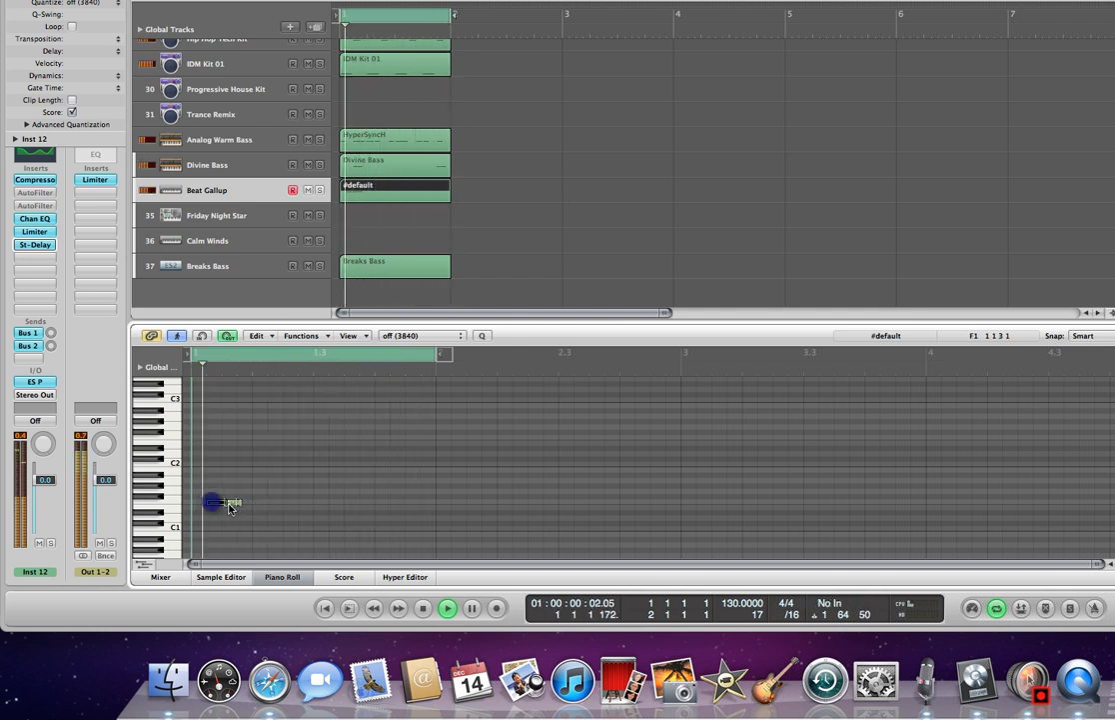
{"action": "left_click_drag", "start_coordinate": [228, 503], "coordinate": [222, 508]}
{"action": "right_click", "coordinate": [220, 503]}
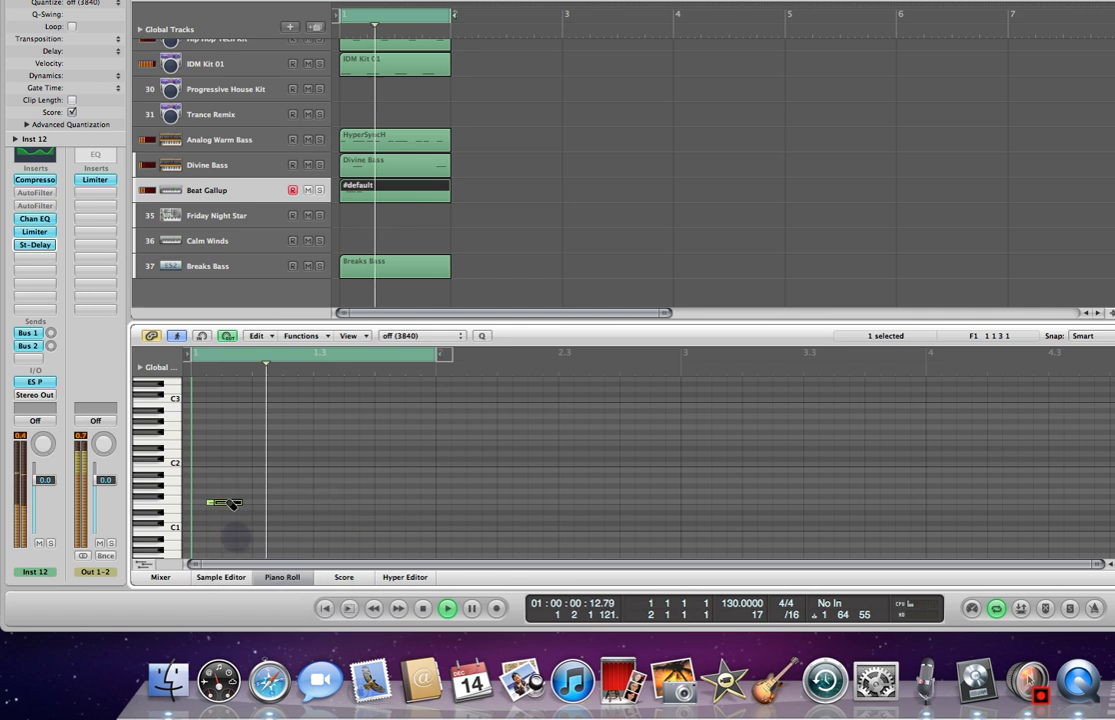
{"action": "left_click", "coordinate": [224, 501]}
{"action": "right_click", "coordinate": [219, 500]}
{"action": "left_click", "coordinate": [245, 521]}
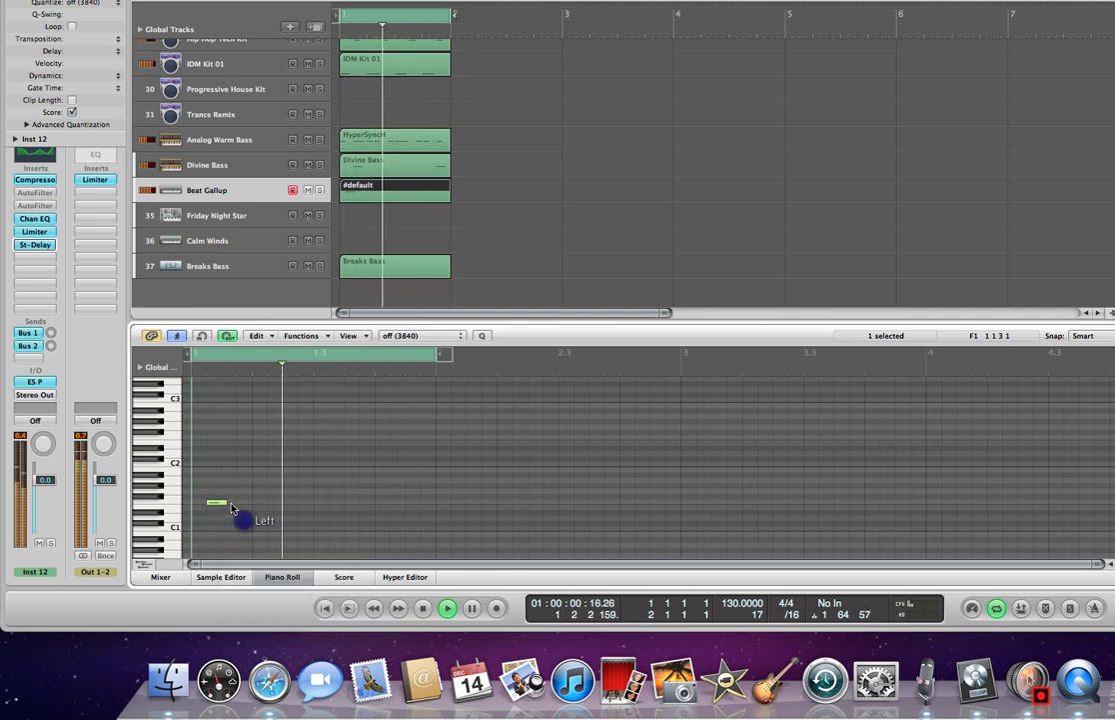
{"action": "left_click_drag", "start_coordinate": [224, 502], "coordinate": [218, 503]}
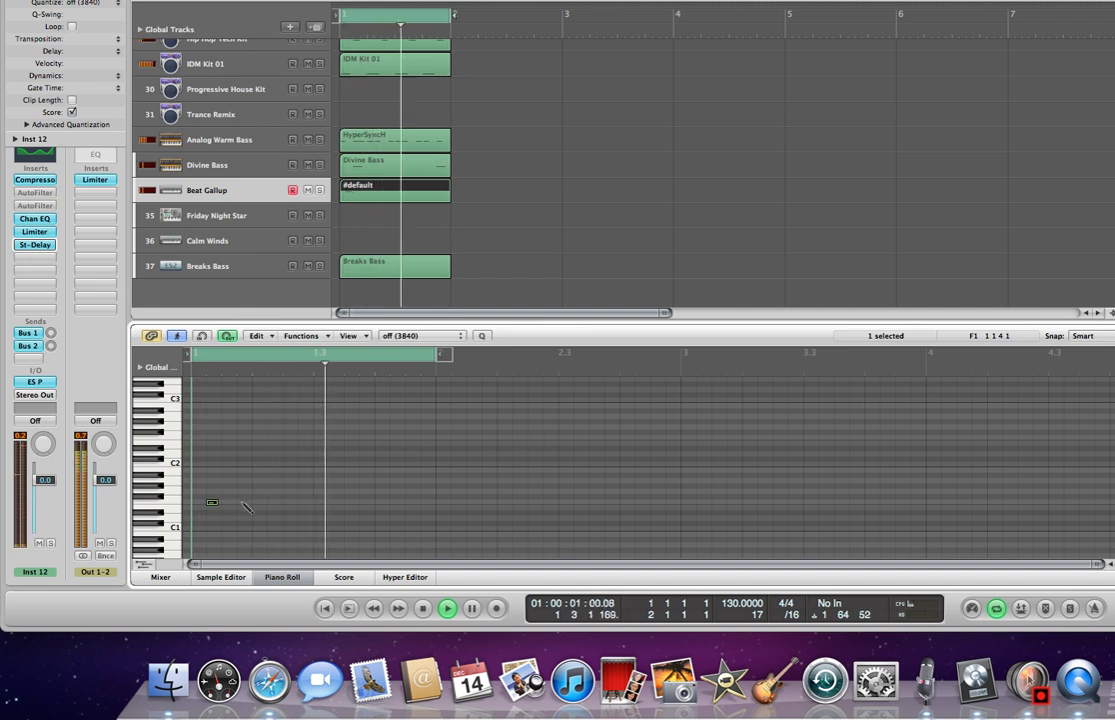
Add a short A1 note on the fourth sixteenth of beat 1, removing the extra A1 note on beat 2.
{"action": "left_click", "coordinate": [259, 484]}
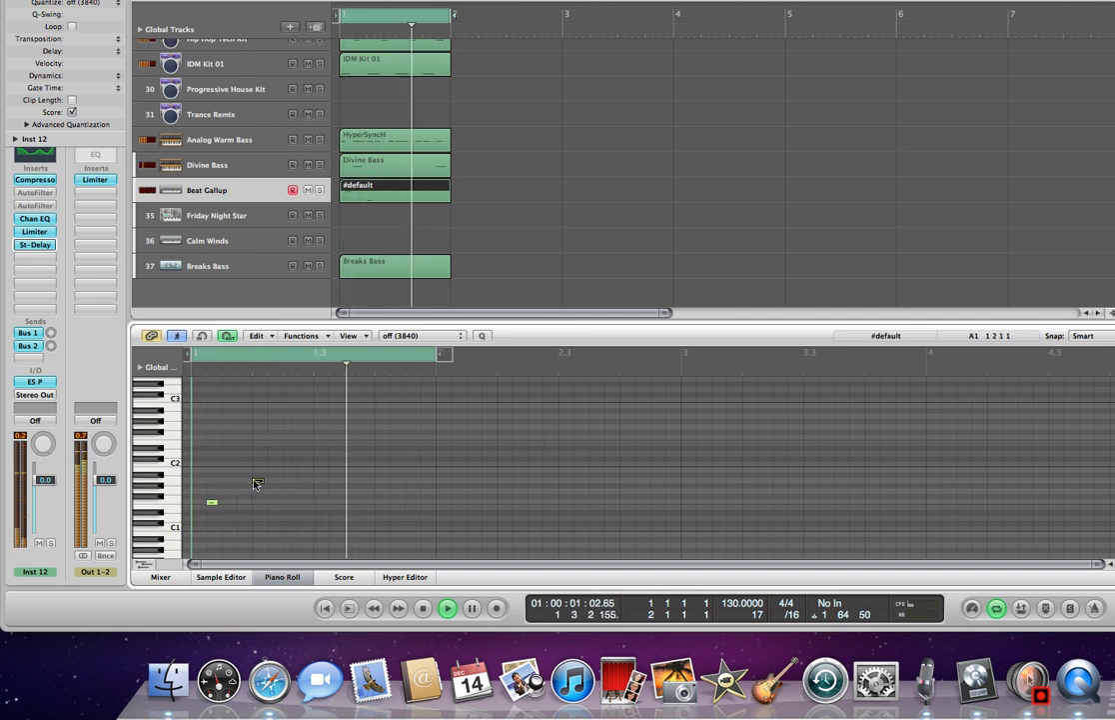
{"action": "left_click", "coordinate": [244, 481]}
{"action": "left_click", "coordinate": [258, 483]}
{"action": "left_click", "coordinate": [258, 483]}
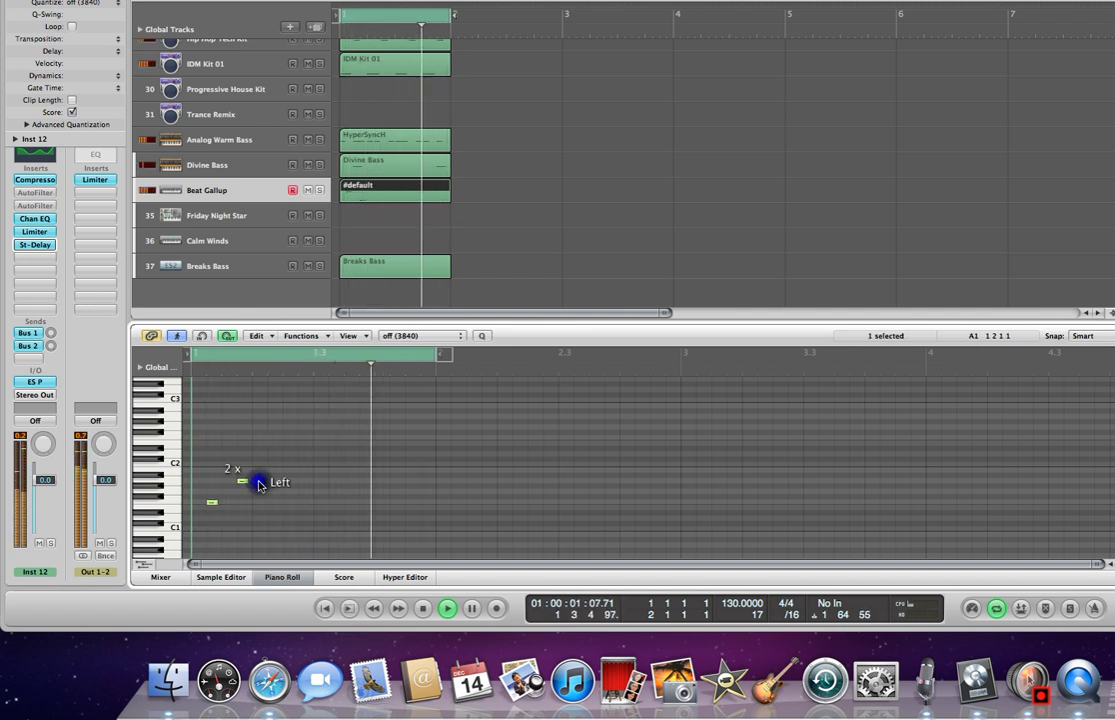
{"action": "key", "text": "BackSpace"}
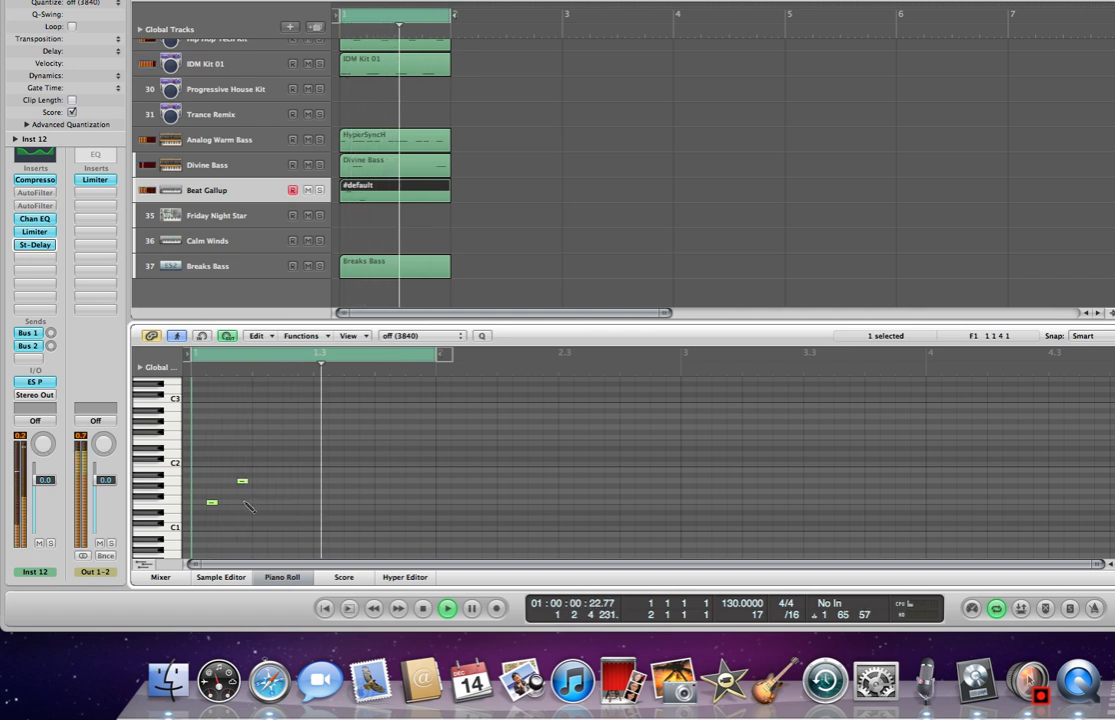
Add short E1 notes on beat 3 and the third sixteenth of beat 2, plus an A1 note on the fourth sixteenth of beat 3.
{"action": "left_click", "coordinate": [321, 511]}
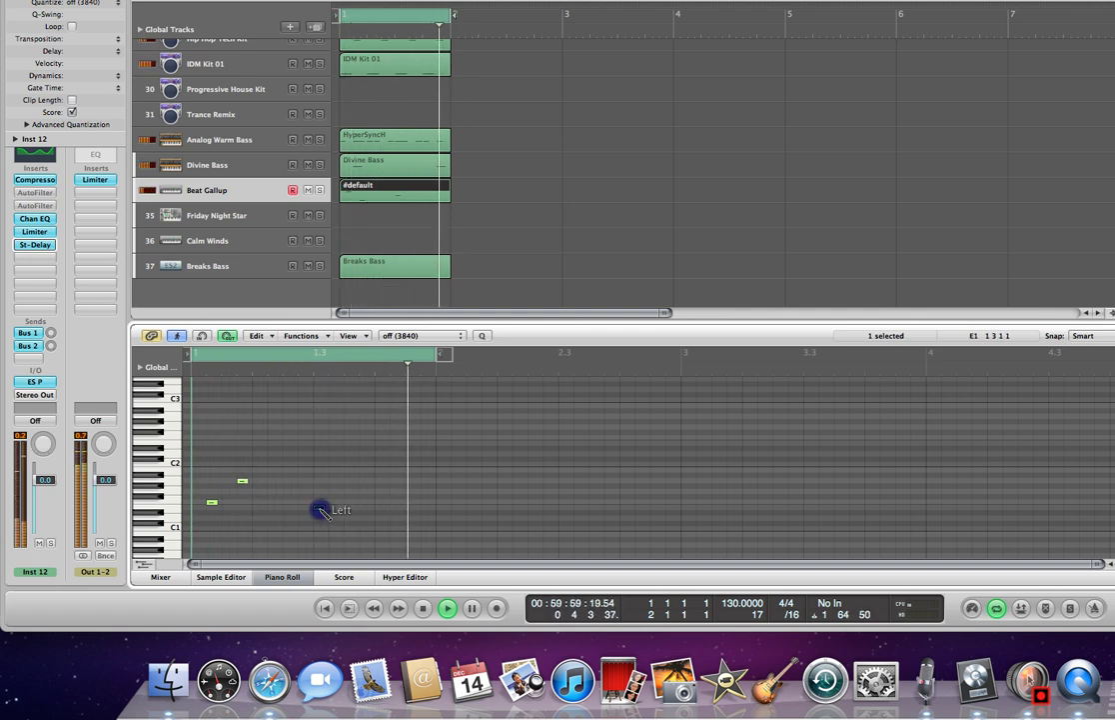
{"action": "left_click", "coordinate": [291, 508]}
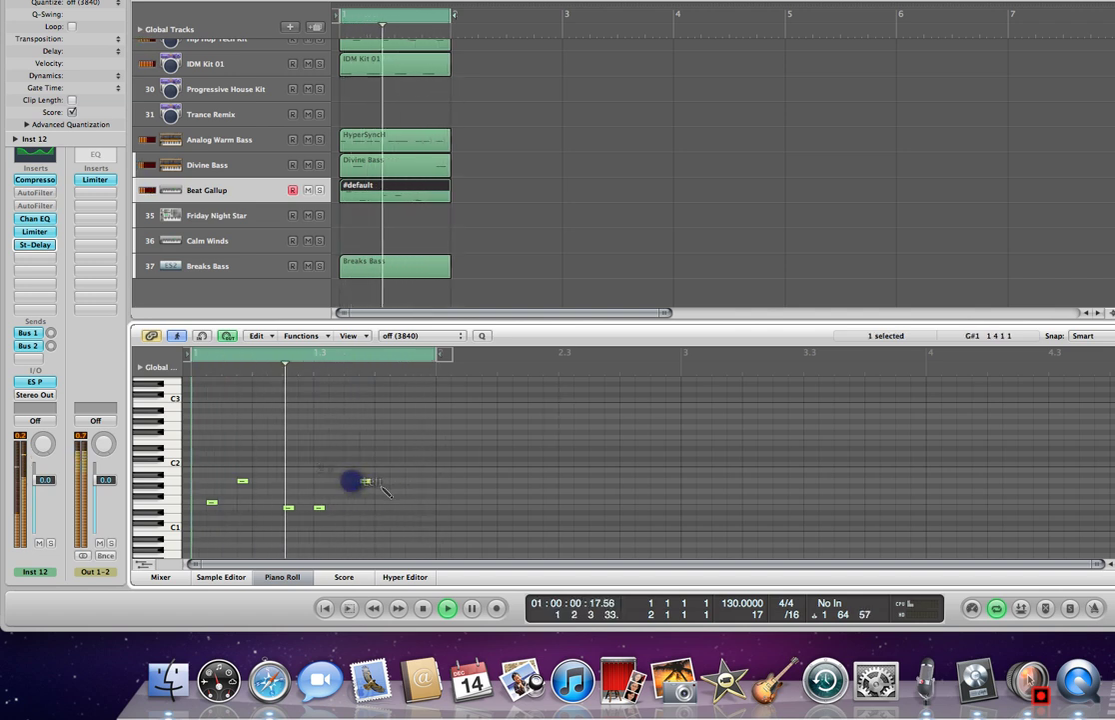
{"action": "left_click", "coordinate": [389, 497]}
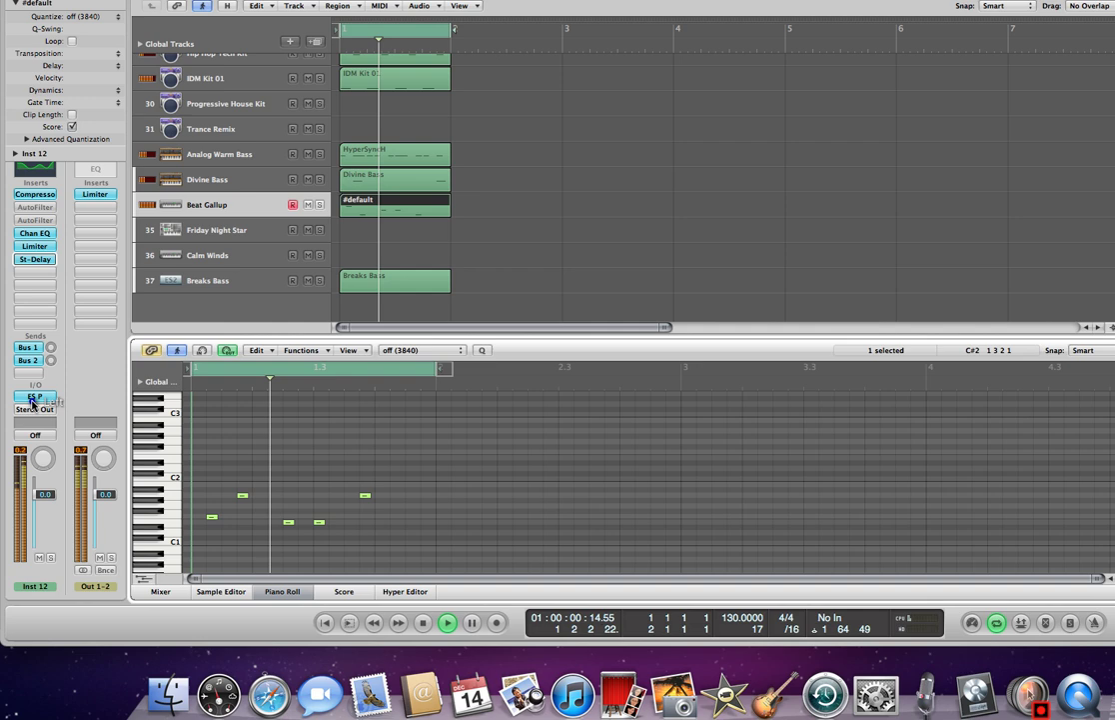
Turn the Beat Gallup ES P filter Frequency down slightly, close the synth window and stop playback.
{"action": "left_click", "coordinate": [35, 406]}
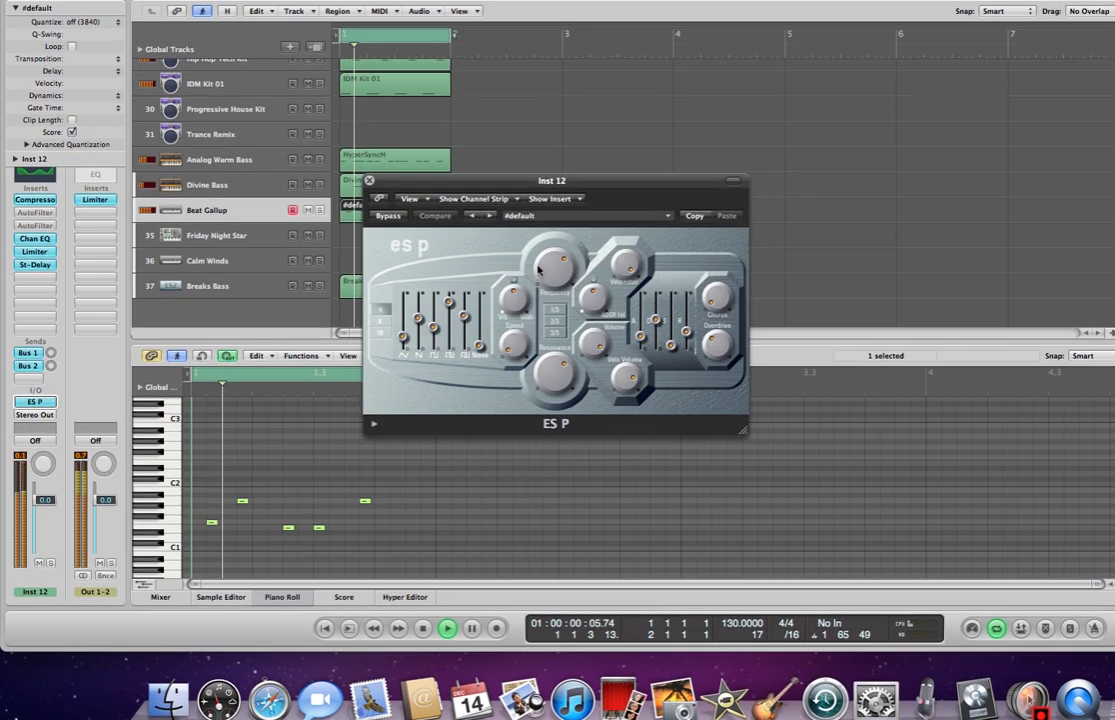
{"action": "left_click_drag", "start_coordinate": [547, 251], "coordinate": [545, 261]}
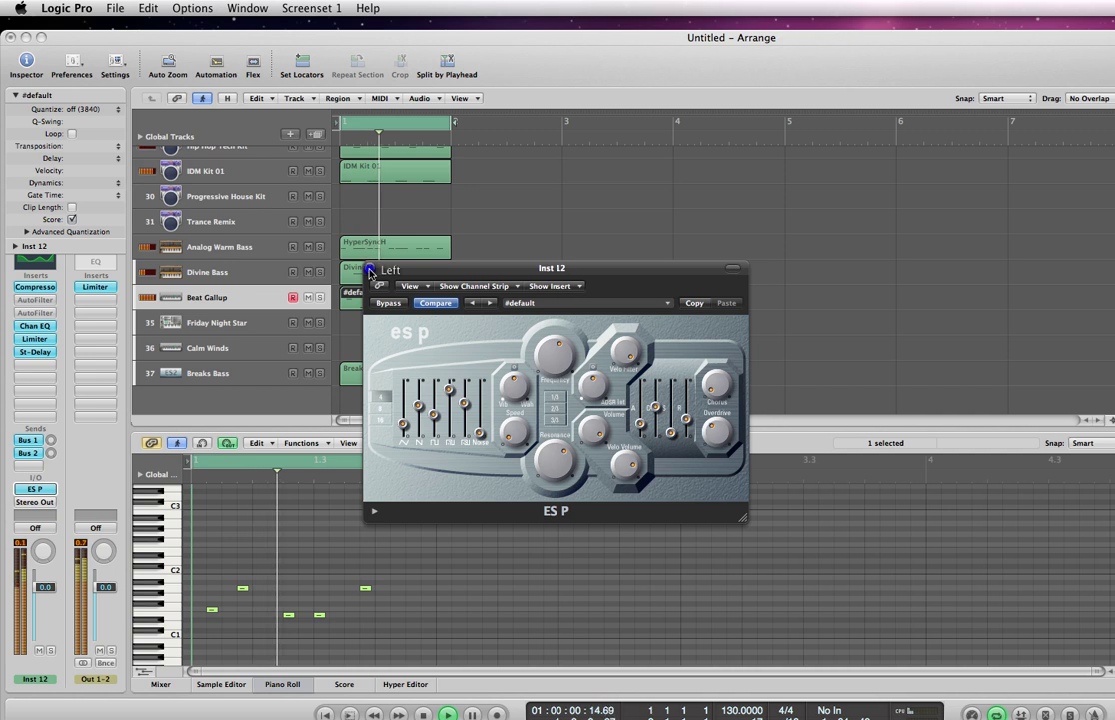
{"action": "left_click", "coordinate": [369, 261]}
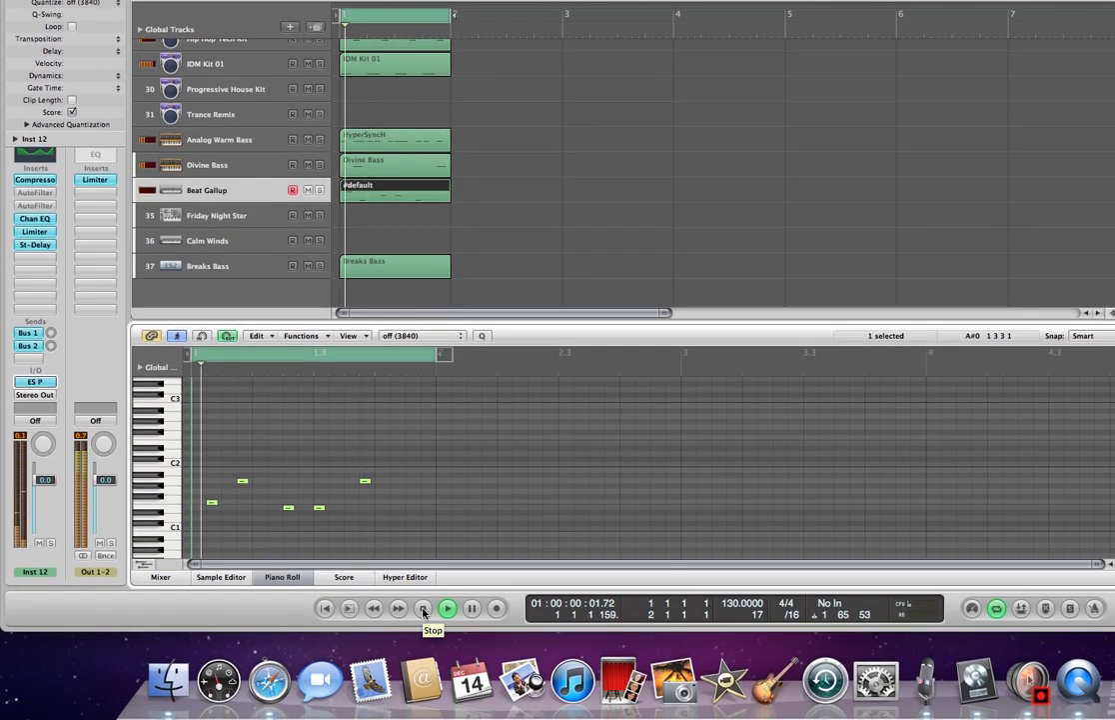
{"action": "left_click", "coordinate": [422, 609]}
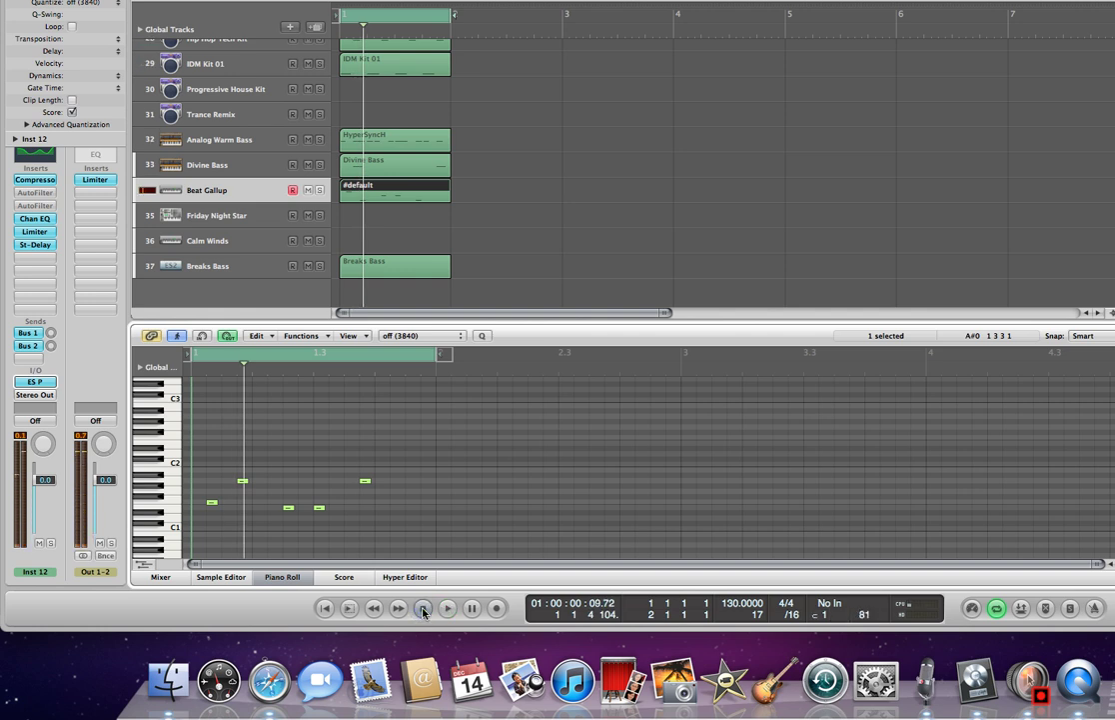